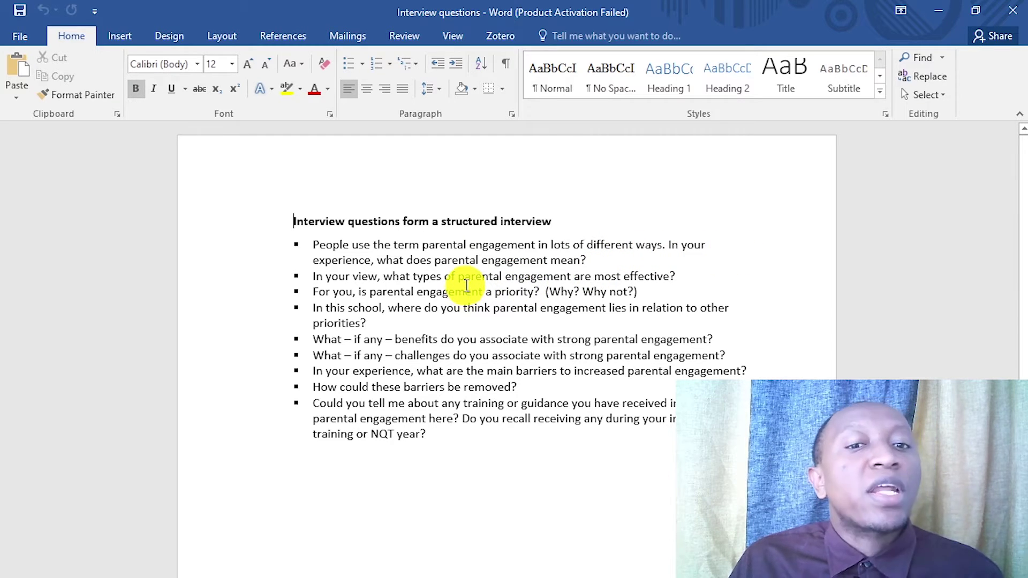
# Step: Compare the structured interview questions with the study objectives in the two open documents
pyautogui.click(943, 7)
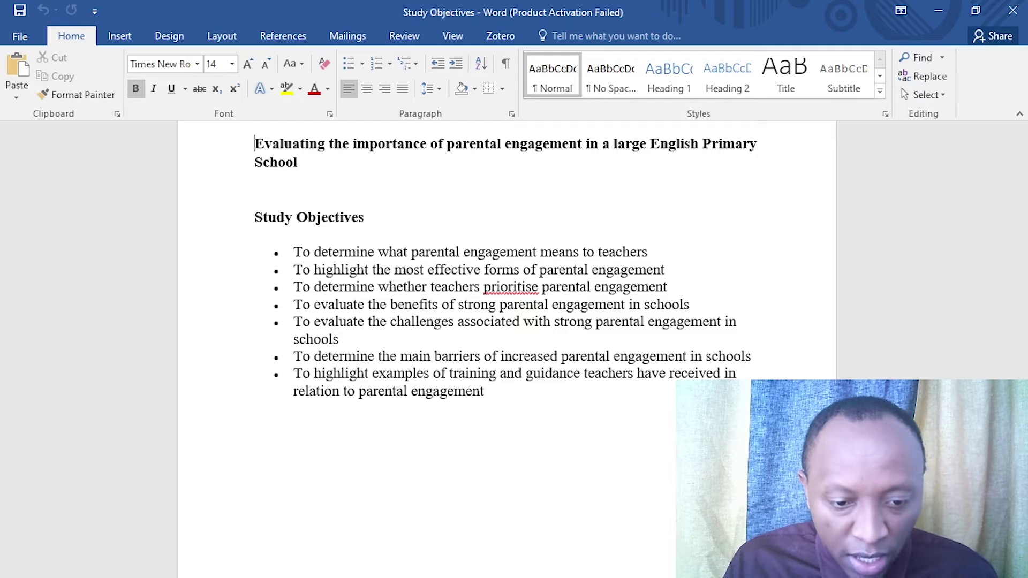
pyautogui.hotkey('alt', 'Tab')
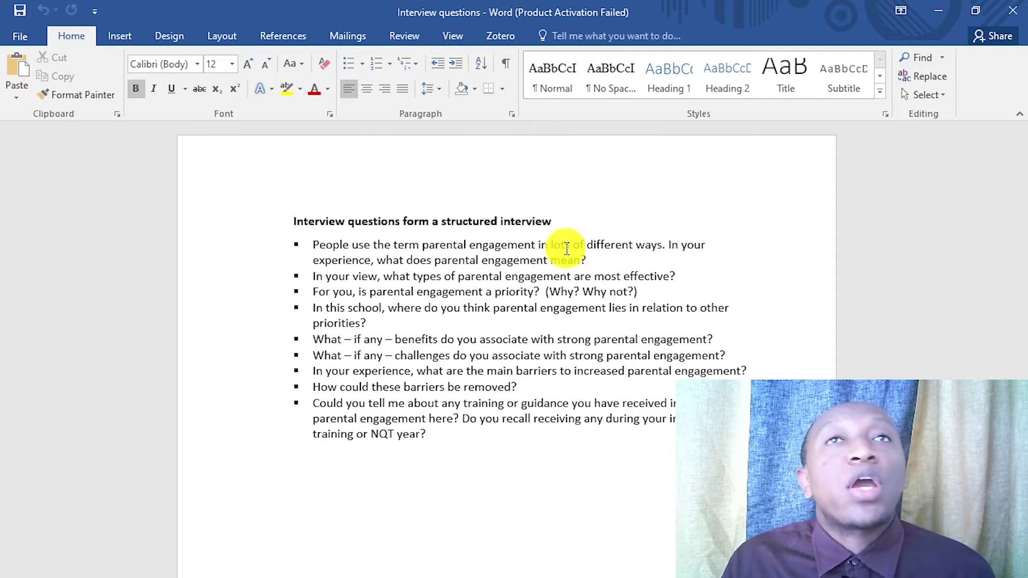
pyautogui.click(938, 11)
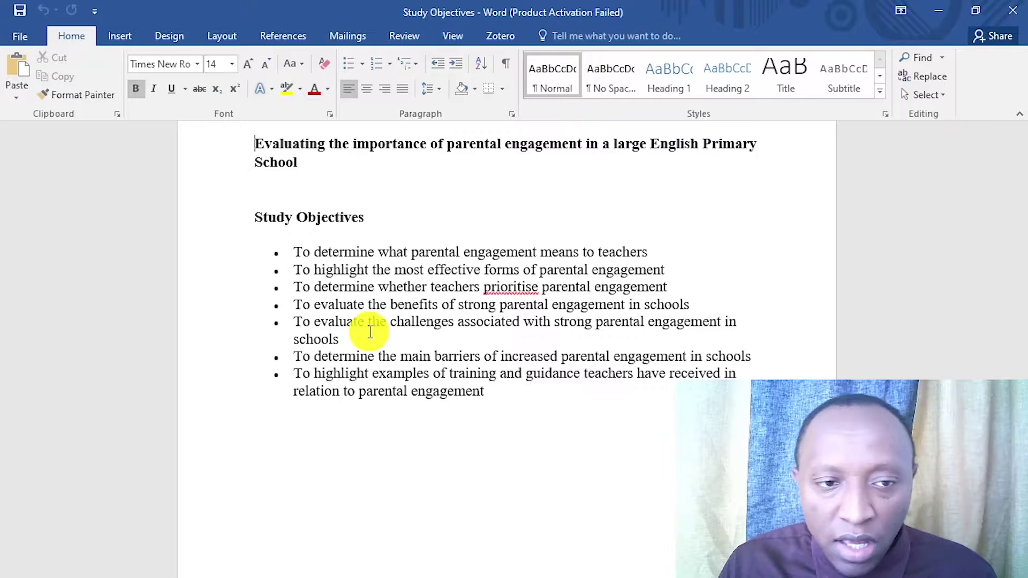
# Step: Create a new blank Word document for the codebook, named Codebook Draft
pyautogui.press('super')
pyautogui.scroll(-5, 397, 489)
pyautogui.click(604, 498)
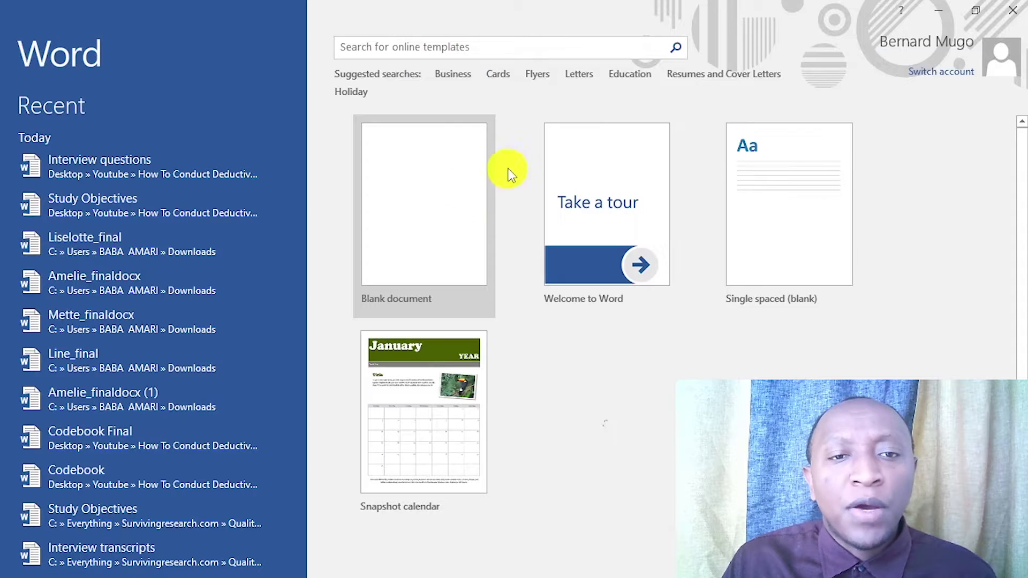
pyautogui.click(436, 177)
pyautogui.hotkey('ctrl', 'o')
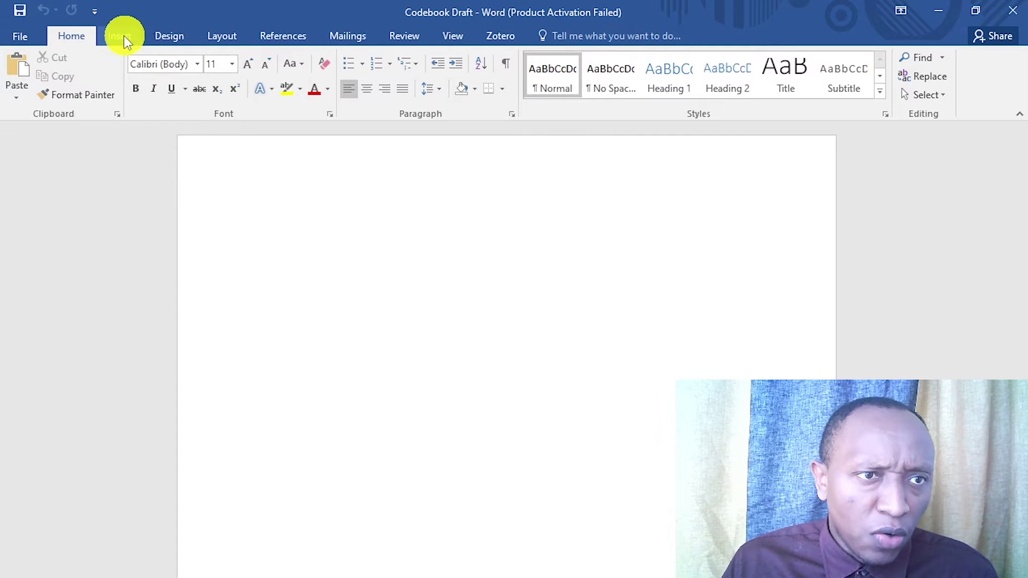
# Step: Insert a table with two columns and six rows into the blank document
pyautogui.click(121, 35)
pyautogui.click(102, 72)
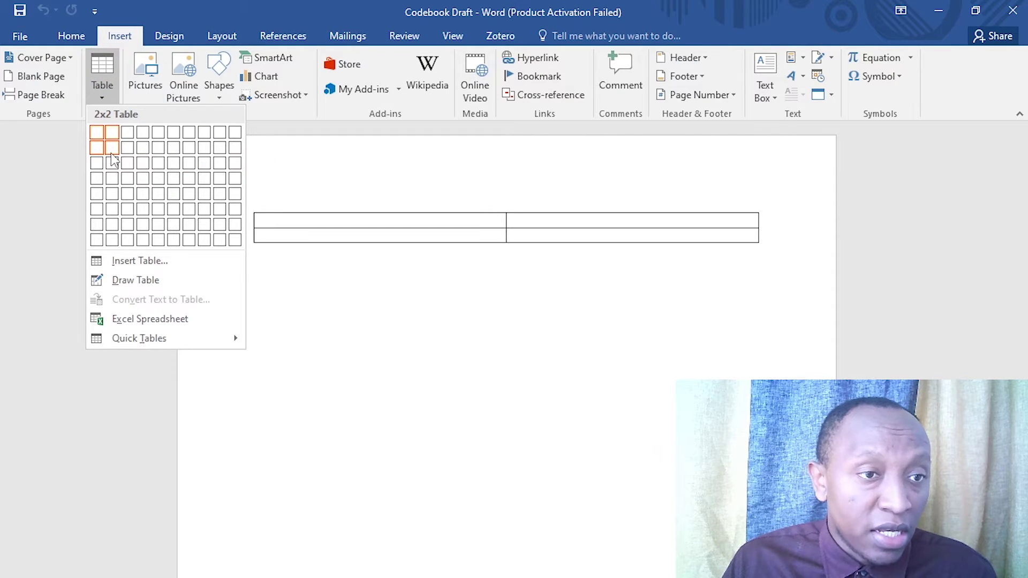
pyautogui.click(112, 209)
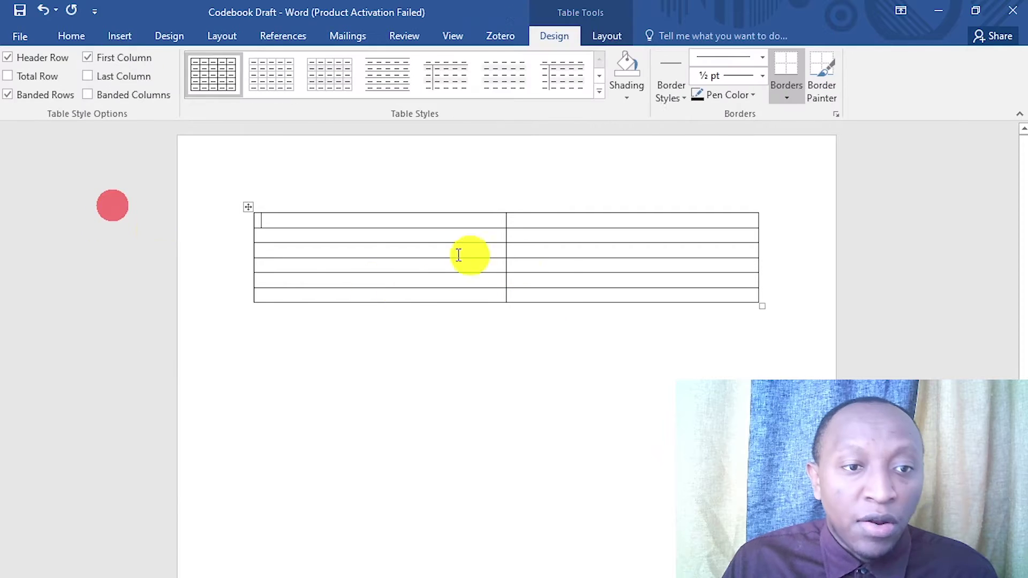
# Step: Enter "Theme" and "Description" as the table's column headings and make them bold
pyautogui.write('The')
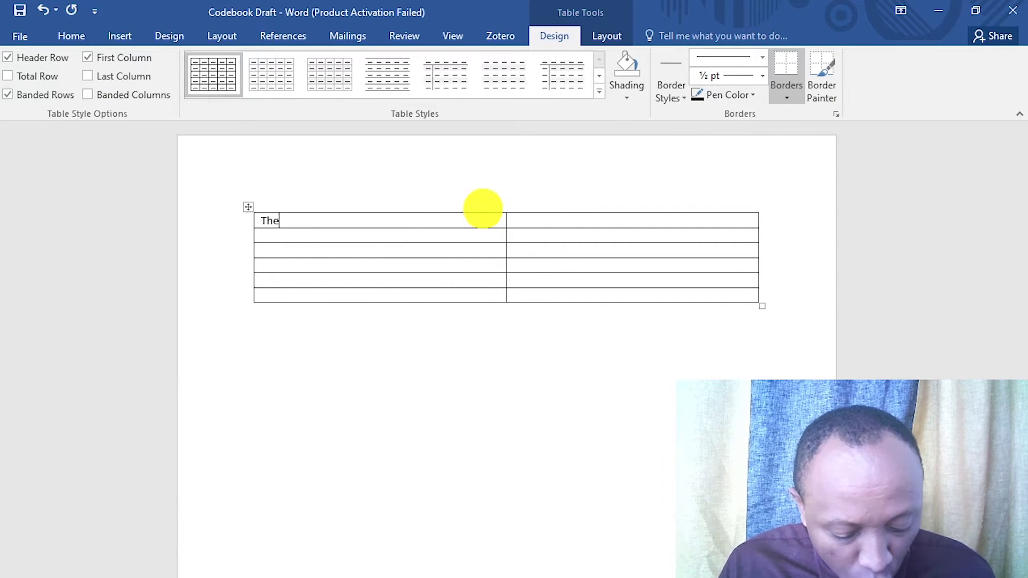
pyautogui.write('me')
pyautogui.click(542, 223)
pyautogui.write('Description')
pyautogui.click(258, 220)
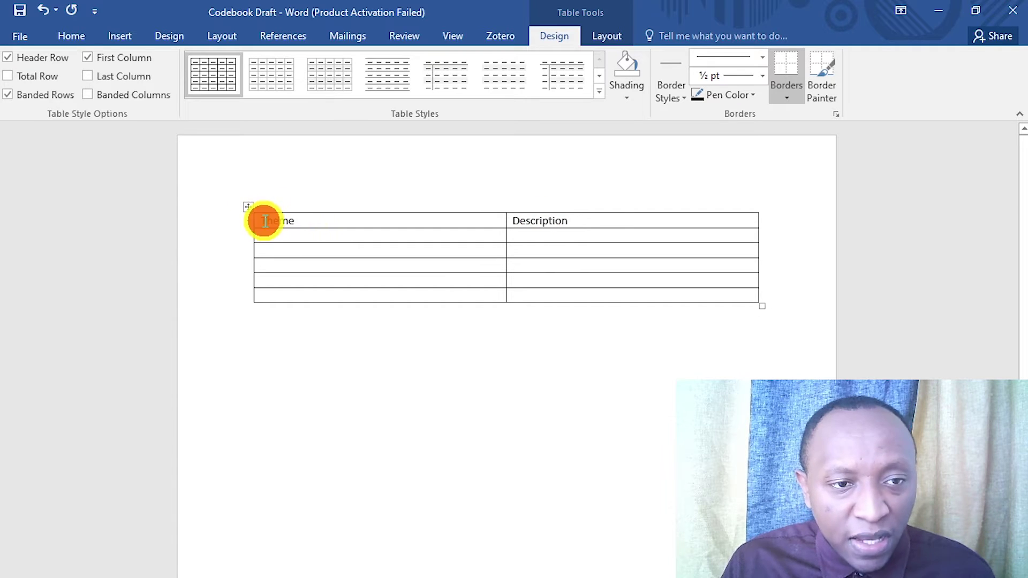
pyautogui.click(67, 36)
pyautogui.click(136, 88)
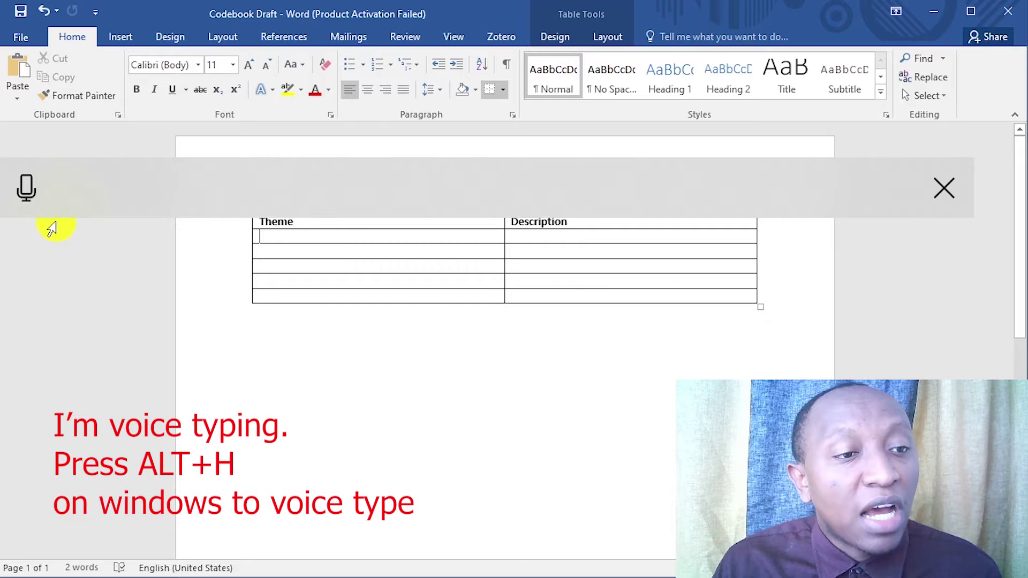
# Step: Voice-type "Meaning of parental engagements to teachers" as the first theme and "Subjective meaning of parental engagement according to teacher" as its description
pyautogui.click(37, 189)
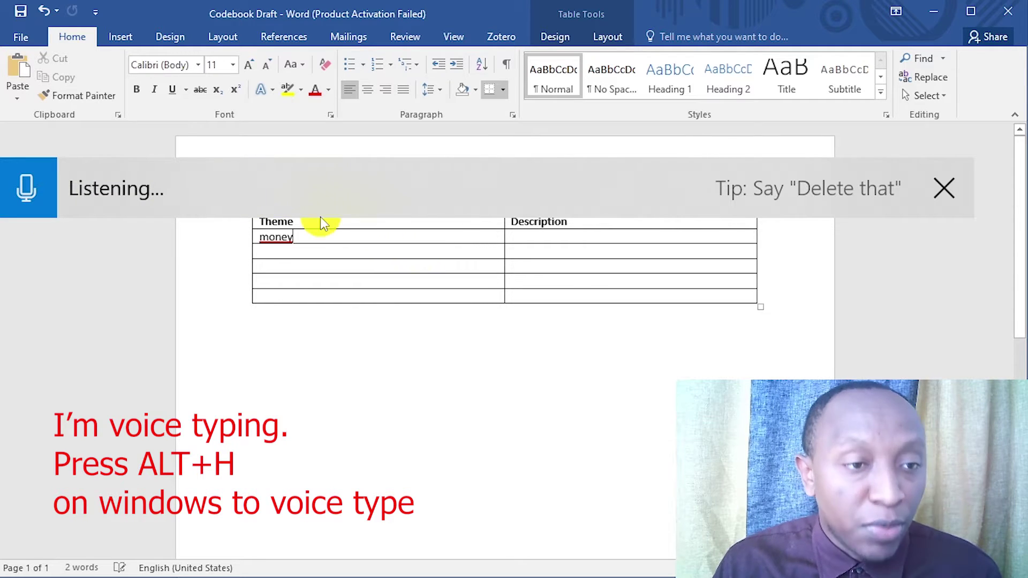
pyautogui.click(556, 239)
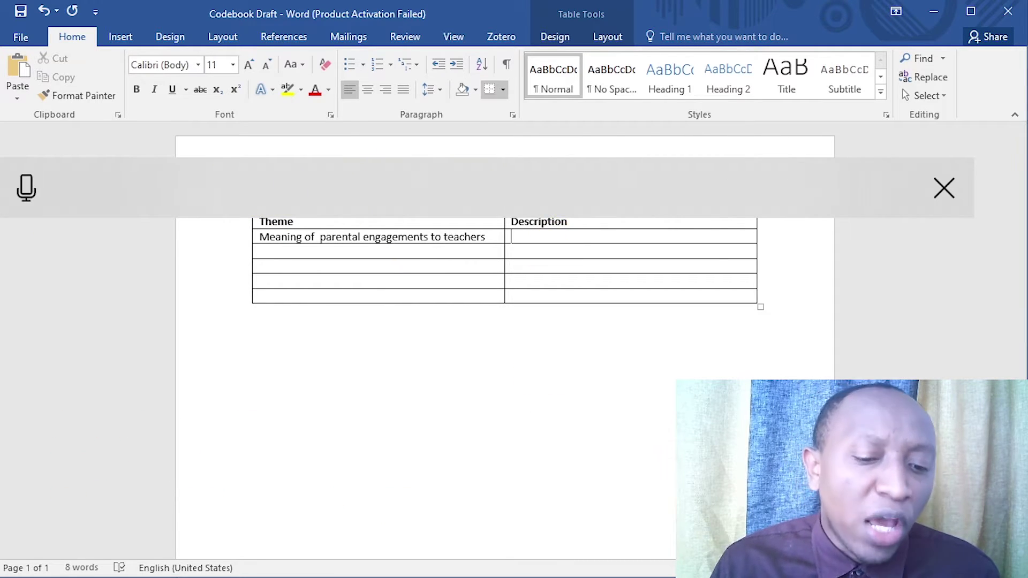
pyautogui.hotkey('alt', 'Tab')
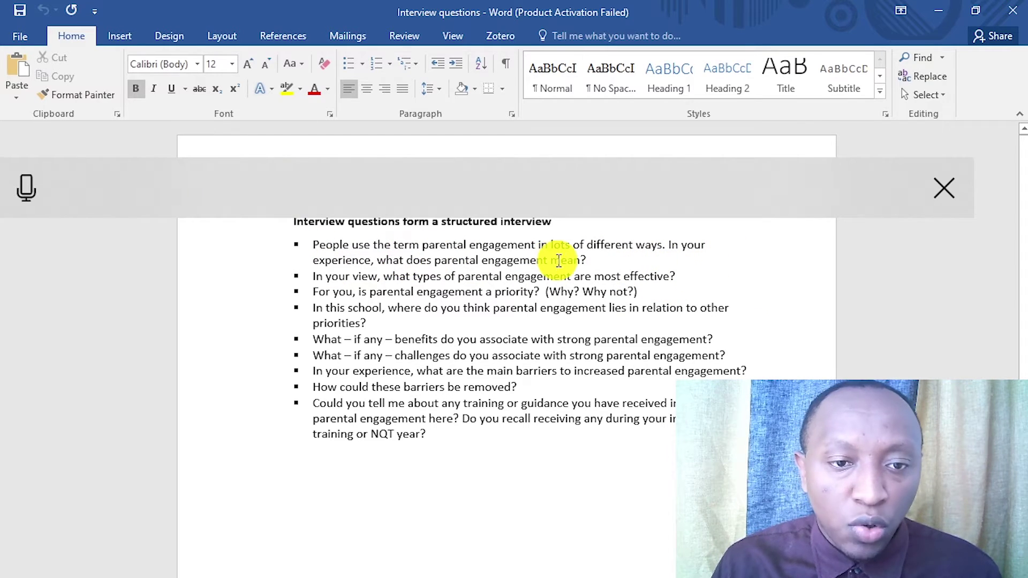
pyautogui.hotkey('alt', 'Tab')
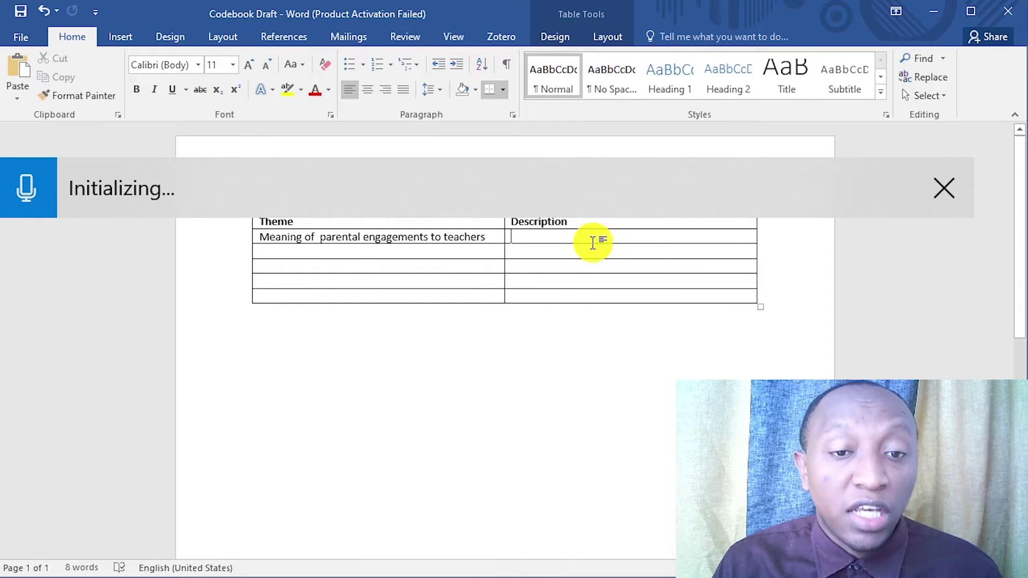
pyautogui.write('subjective meaning of parental')
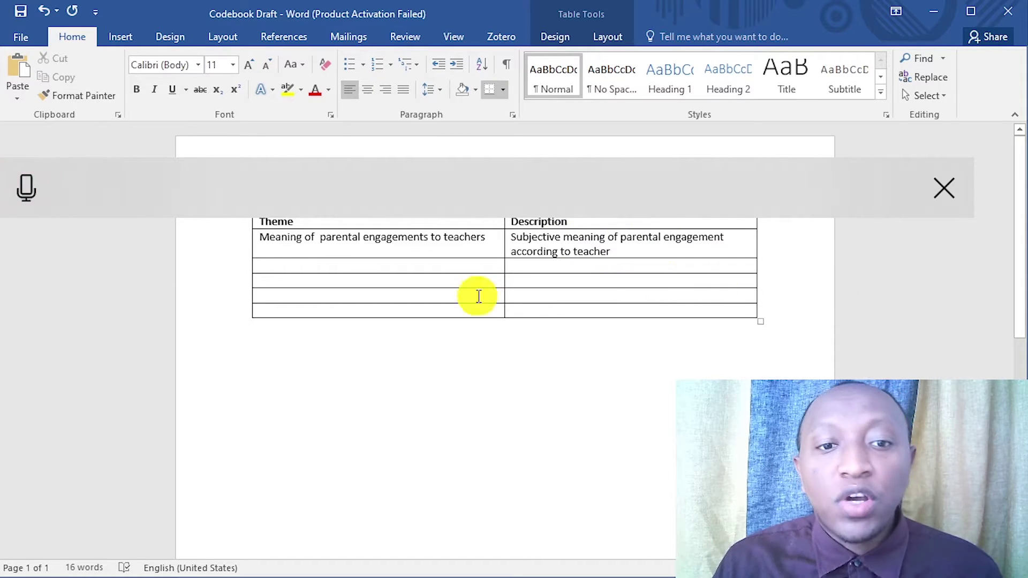
# Step: Correct the wording in the first entry to "engagement" in the theme and "teachers" in the description
pyautogui.click(427, 237)
pyautogui.press('BackSpace')
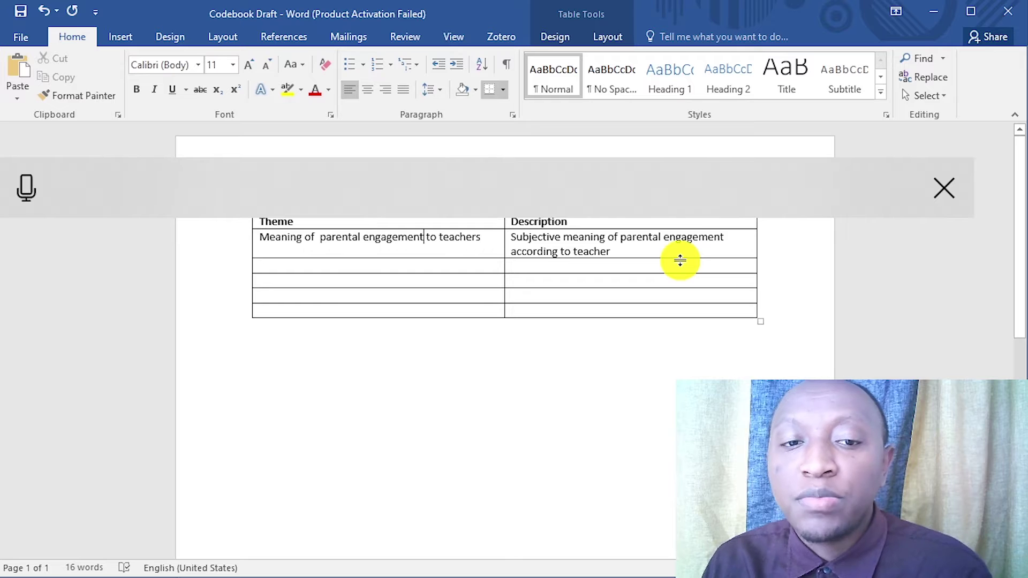
pyautogui.click(629, 254)
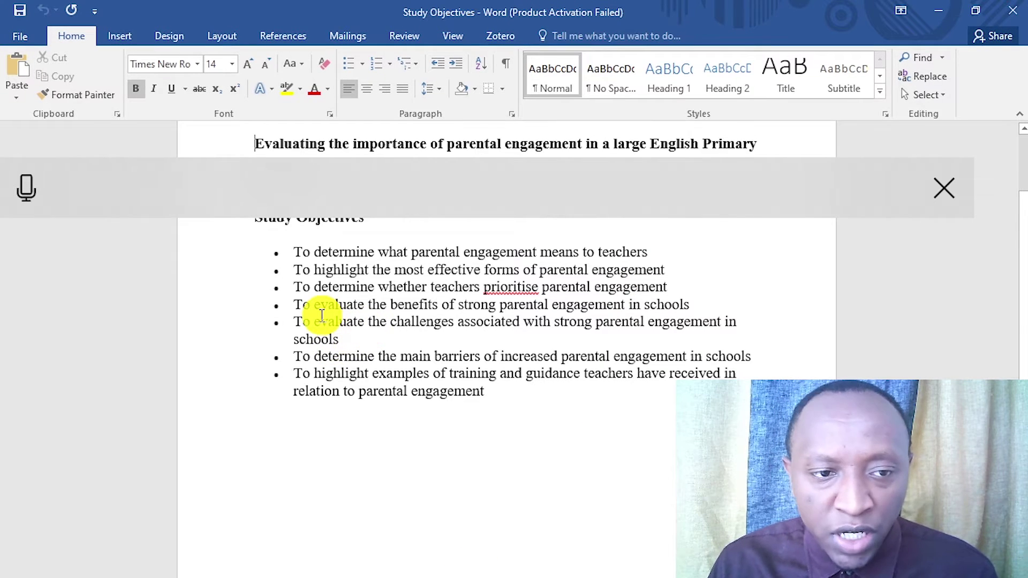
# Step: Consult the study objectives and enter "Effective forms of parental engagement" as the second theme
pyautogui.scroll(-1, 321, 315)
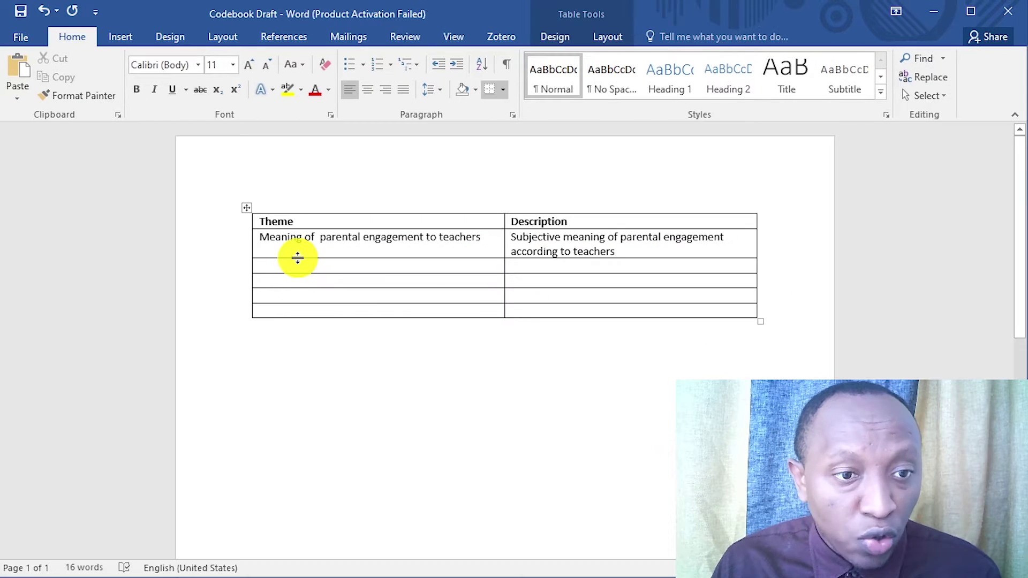
pyautogui.click(295, 262)
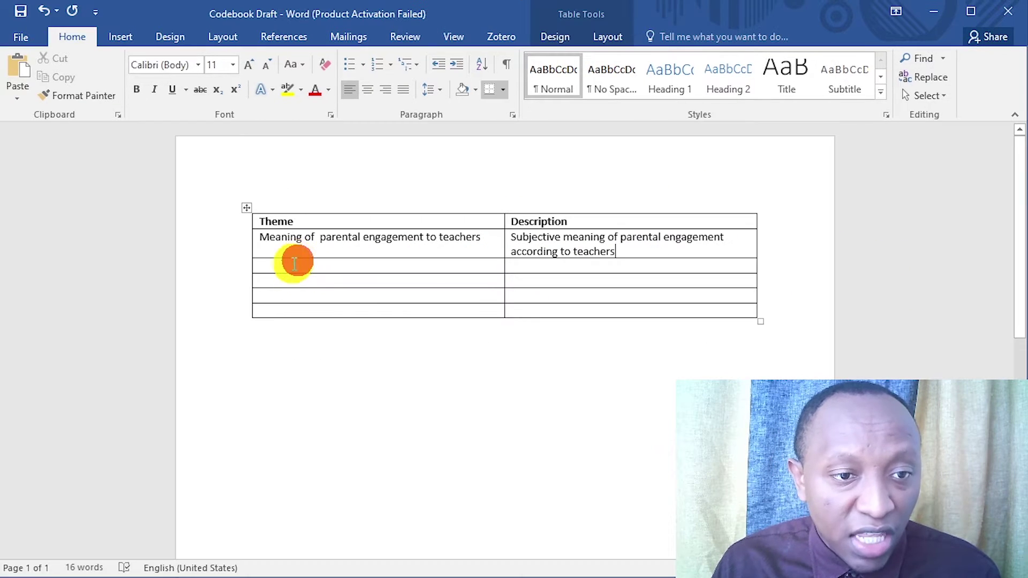
pyautogui.write('Effective forms of parental engagement')
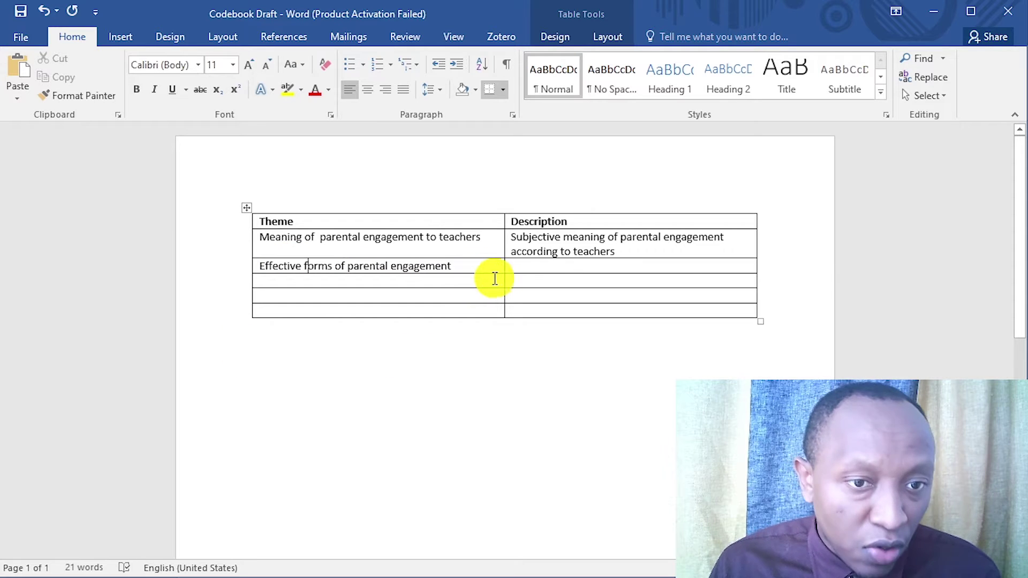
# Step: Check the interview questions and describe the second theme as "Teachers views of the most effective forms of parental engagement"
pyautogui.press('Tab')
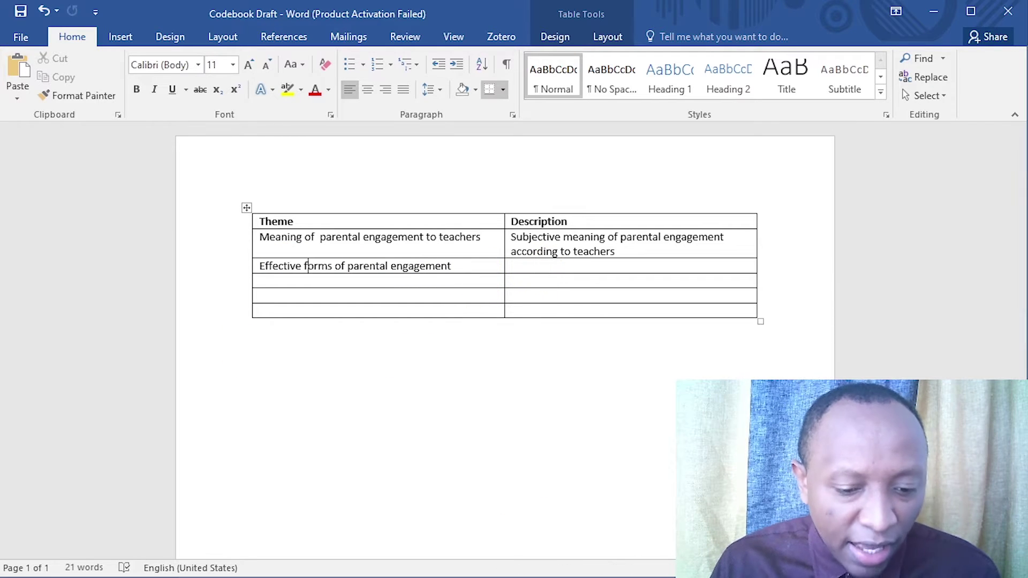
pyautogui.hotkey('alt', 'Tab')
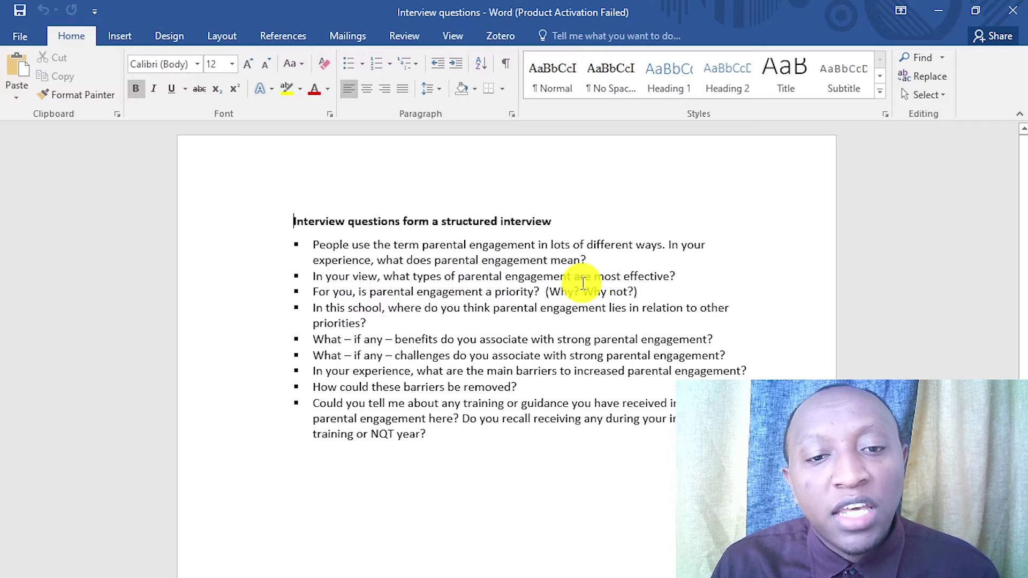
pyautogui.click(935, 14)
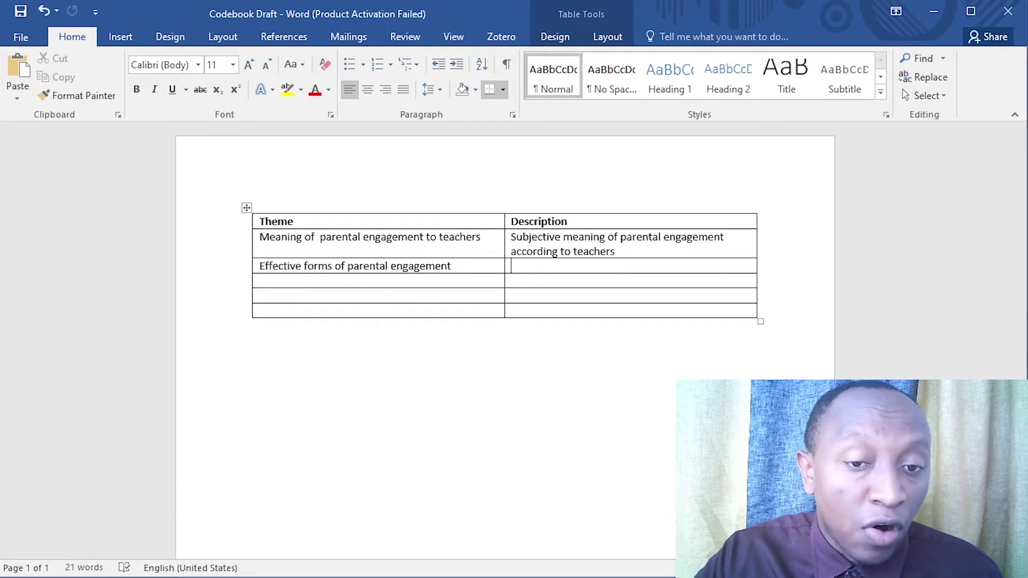
pyautogui.write('of the most')
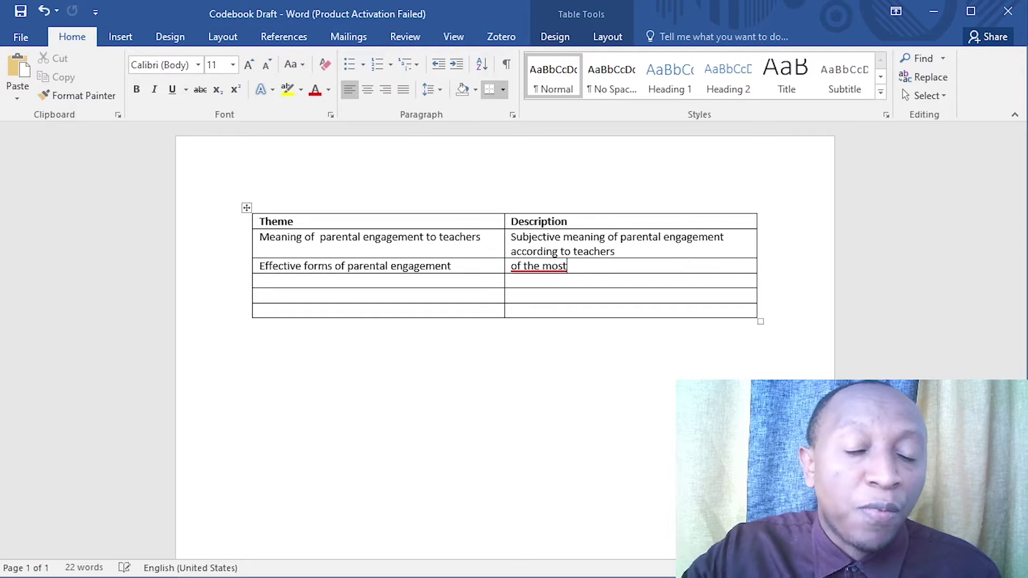
pyautogui.write('Teachers views of the most effective forms of parental engagement')
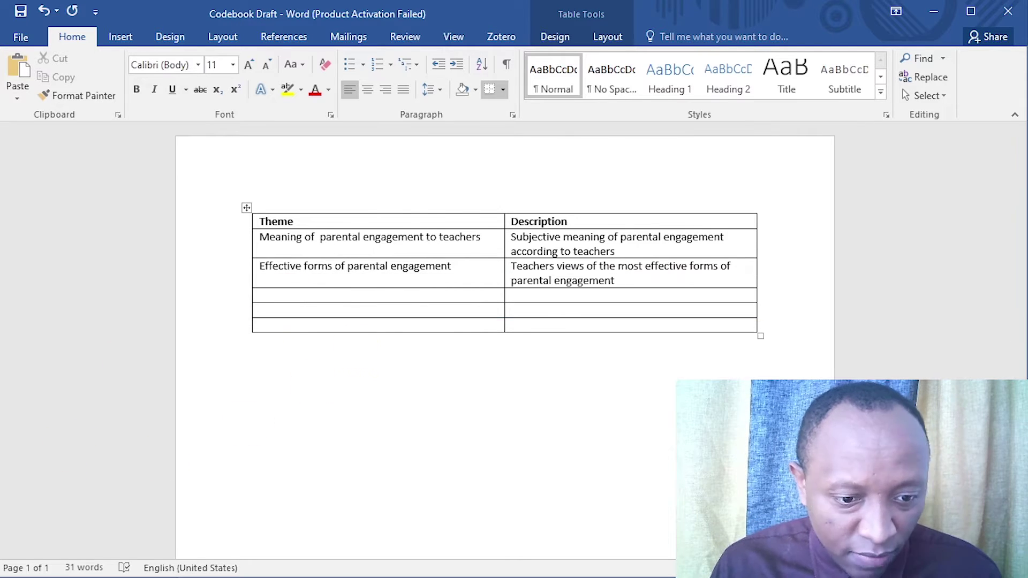
# Step: Add the third theme "Prioritization of parental engagement" with the description "Whether parental engagement is a priority for the interviewed teachers"
pyautogui.hotkey('alt', 'Tab')
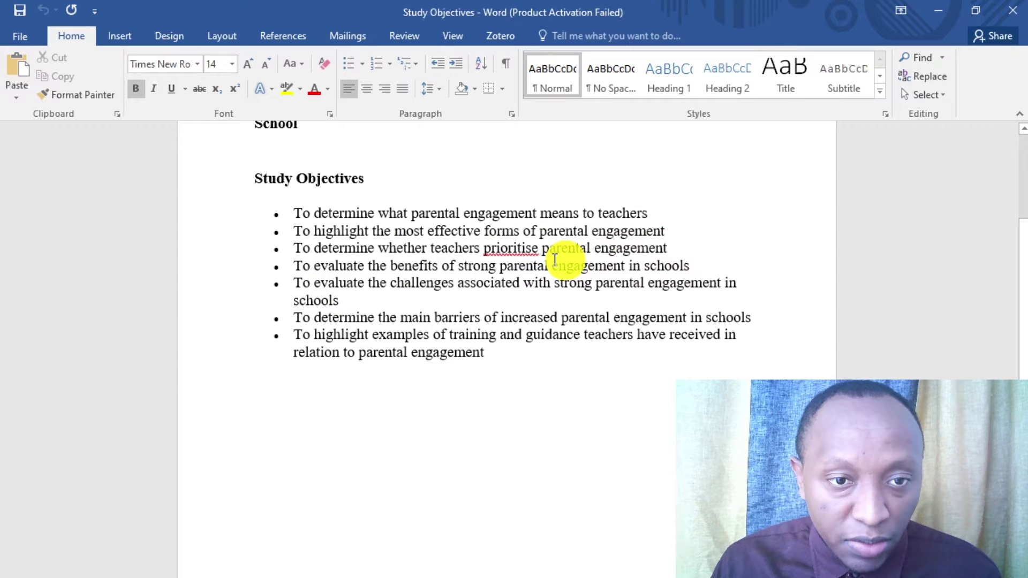
pyautogui.hotkey('alt', 'Tab')
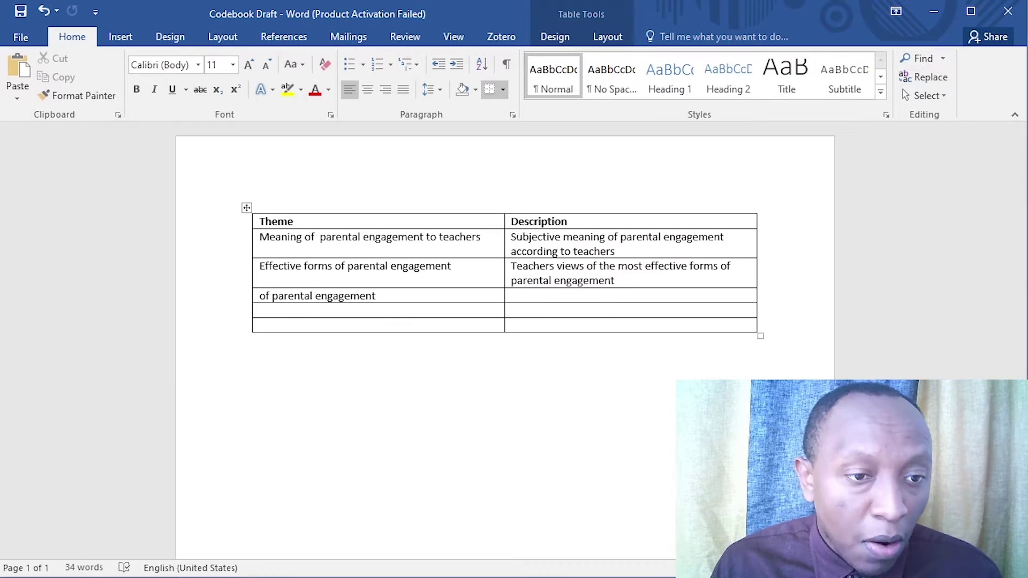
pyautogui.write('Prioritization')
pyautogui.click(554, 296)
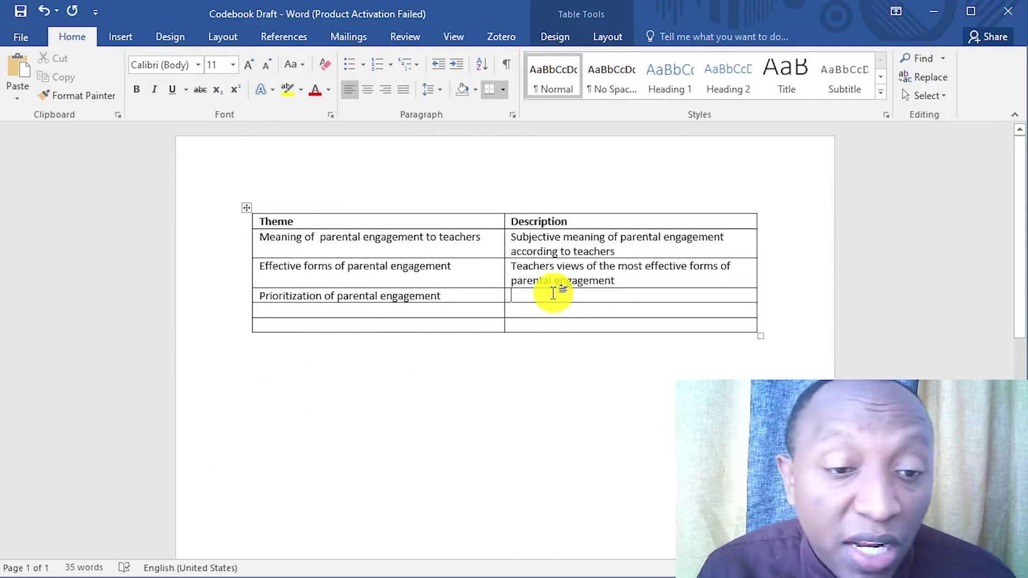
pyautogui.write('engagem')
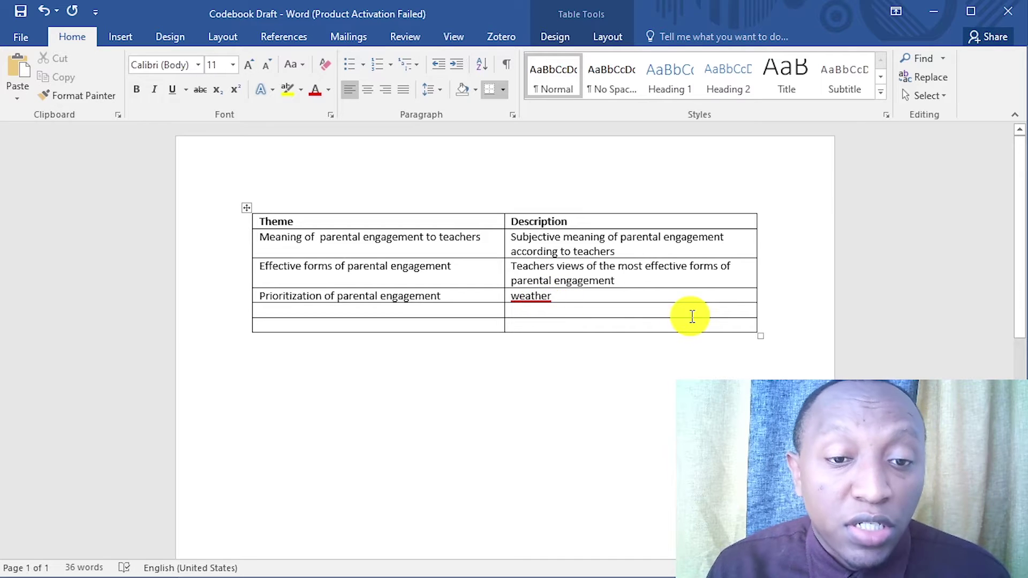
pyautogui.write('ent is a priority for the interviewed teachers')
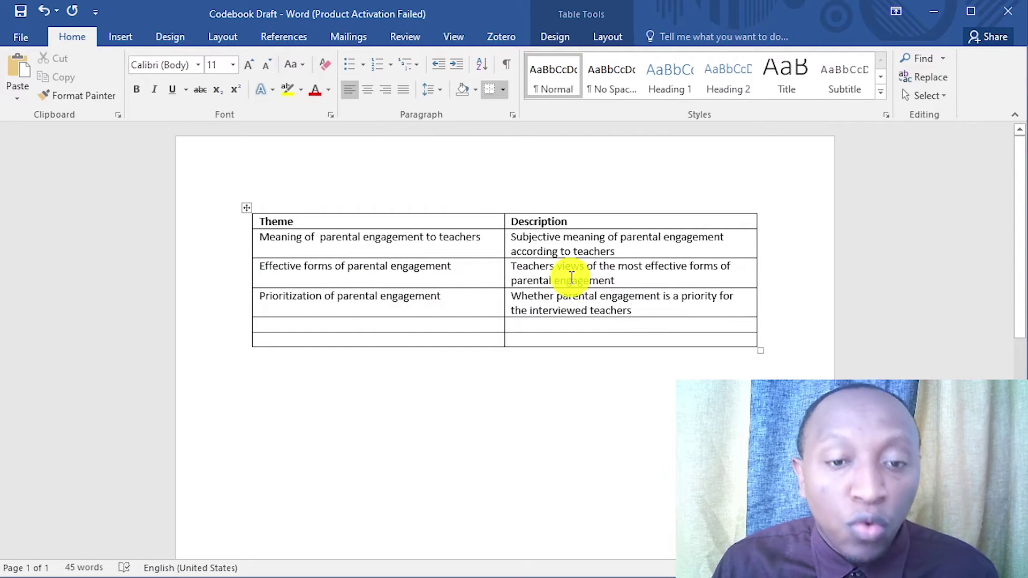
# Step: Prefix the three theme entries in the codebook table with "Theme #1", "Theme#2" and "Them#3" in order
pyautogui.click(260, 236)
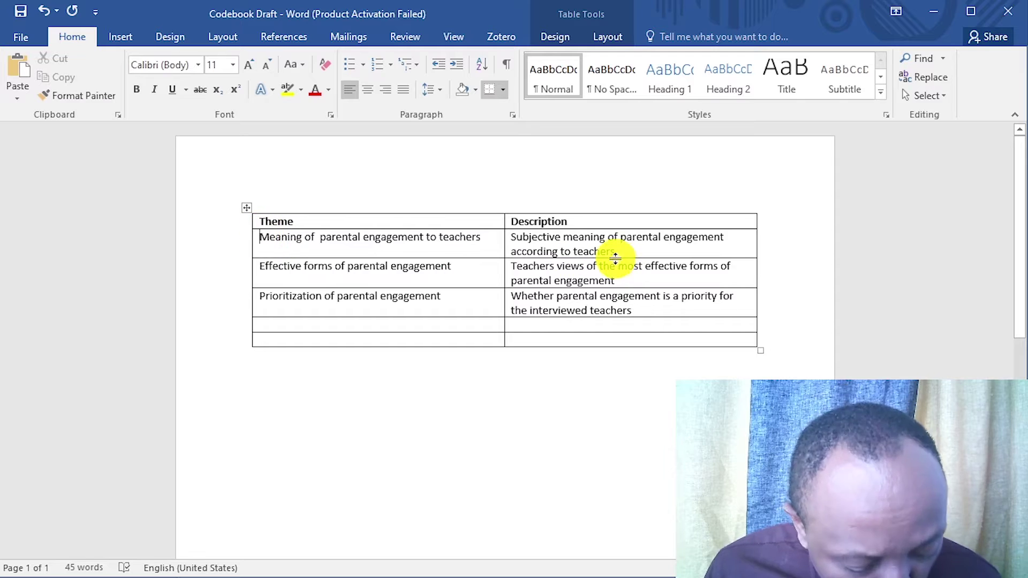
pyautogui.write('Theme ')
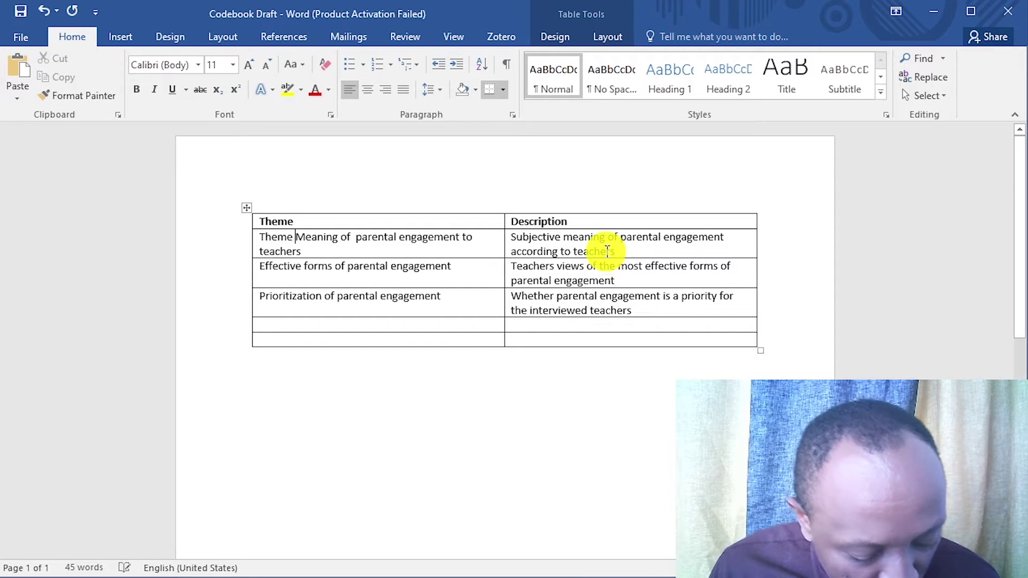
pyautogui.write('#1')
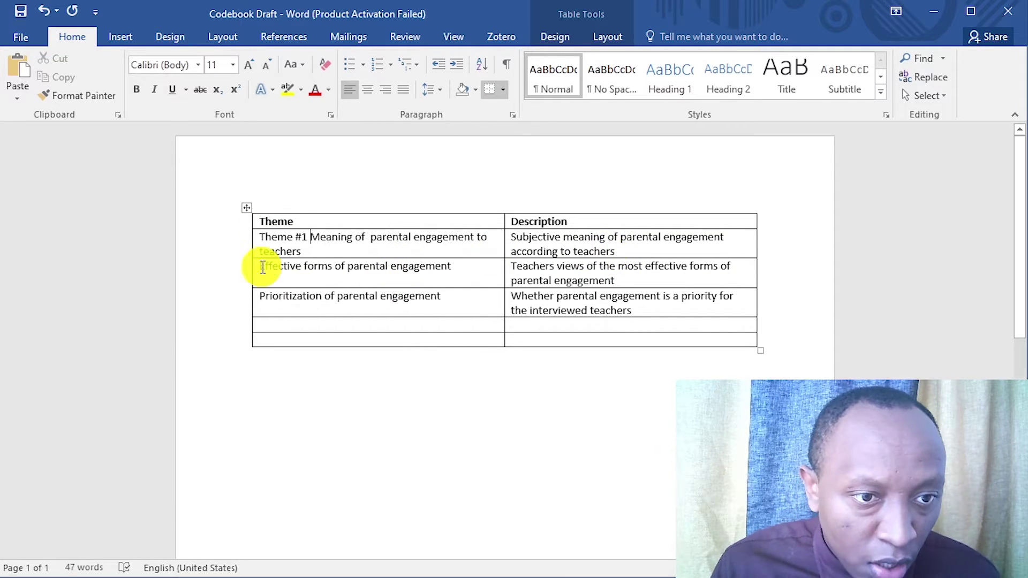
pyautogui.click(253, 268)
pyautogui.write('Theme')
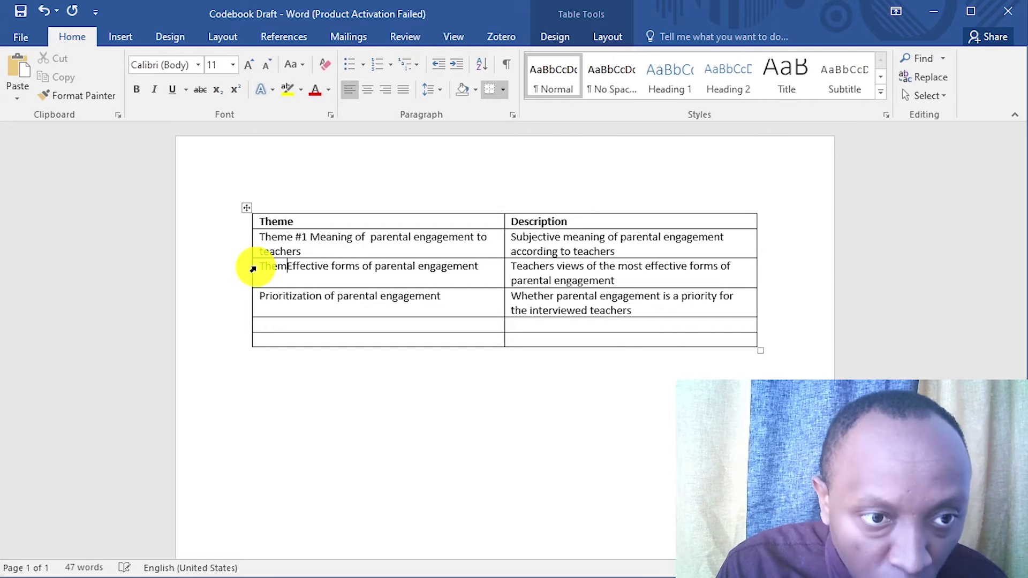
pyautogui.write('#2')
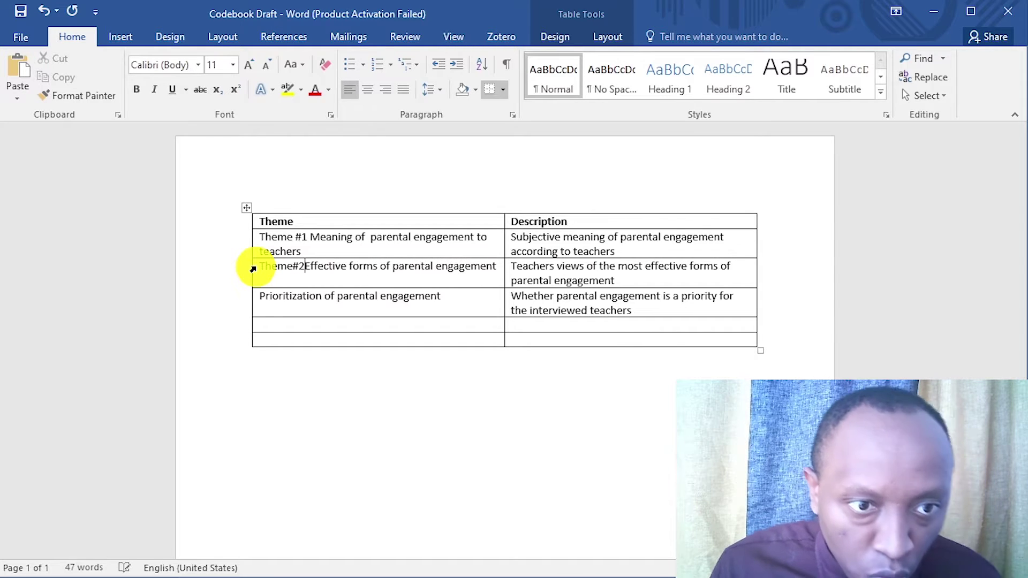
pyautogui.click(253, 296)
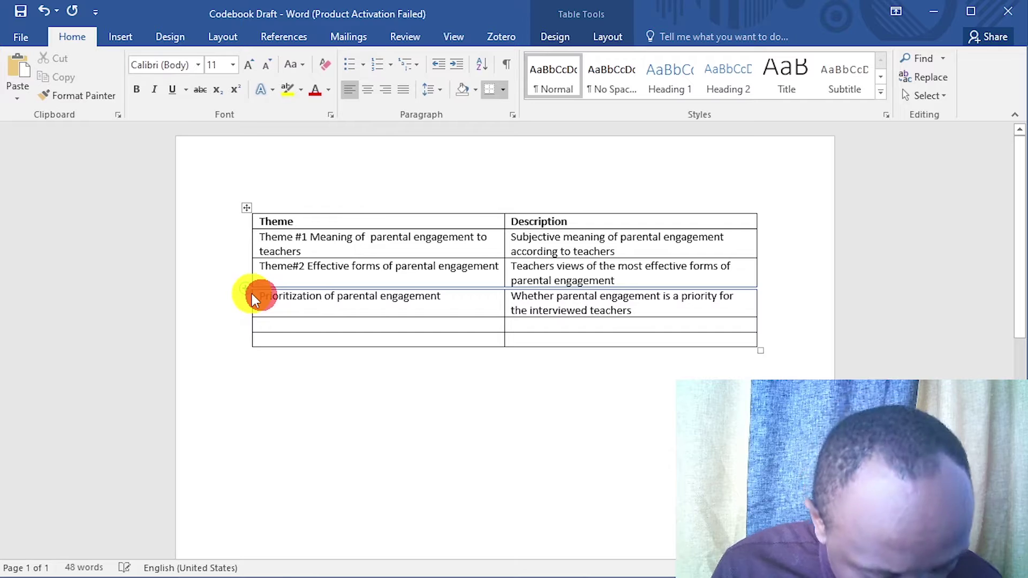
pyautogui.write('Them#3')
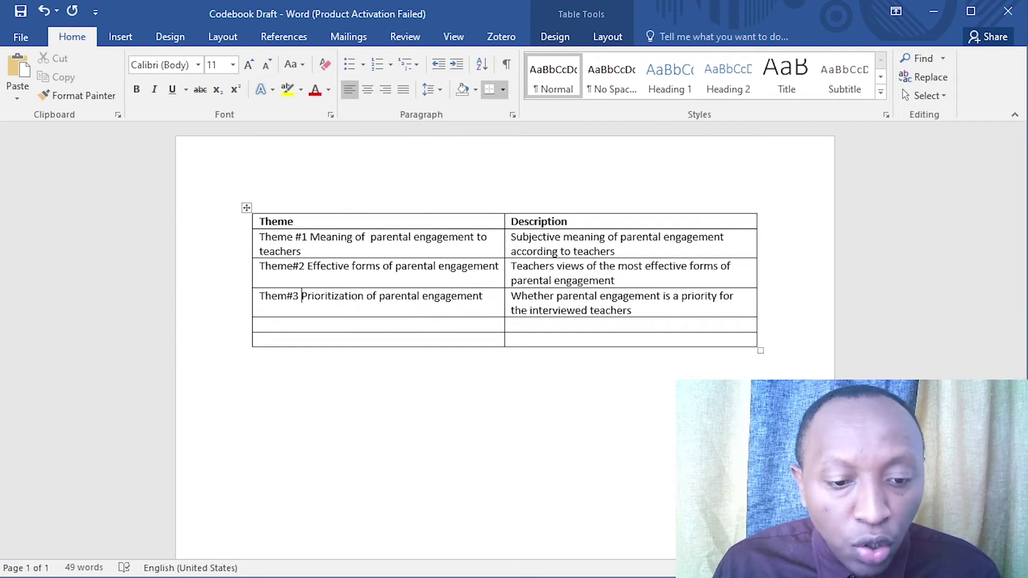
# Step: Review the study objectives and the interview questions for the remaining themes
pyautogui.click(401, 576)
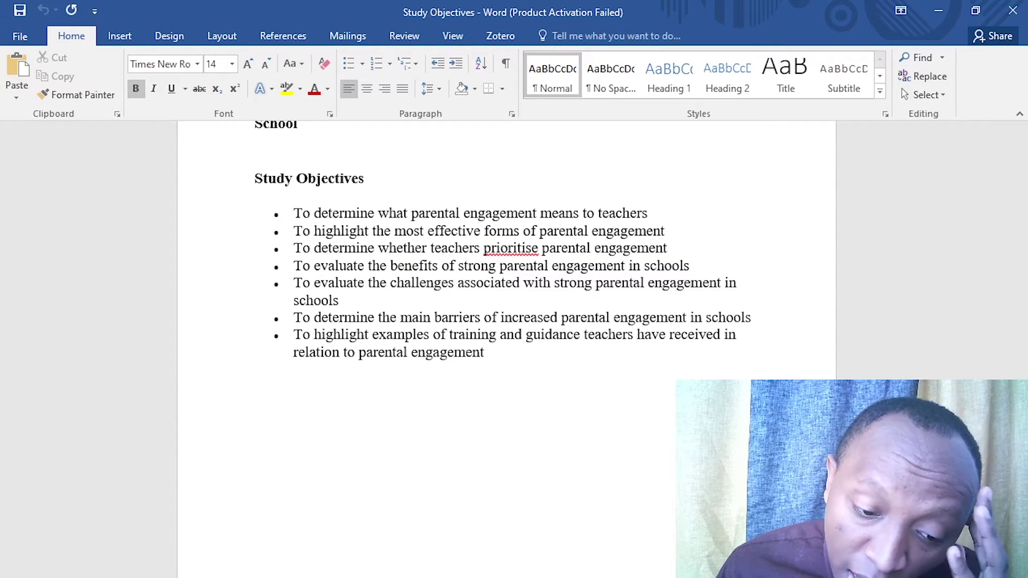
pyautogui.hotkey('alt', 'Tab')
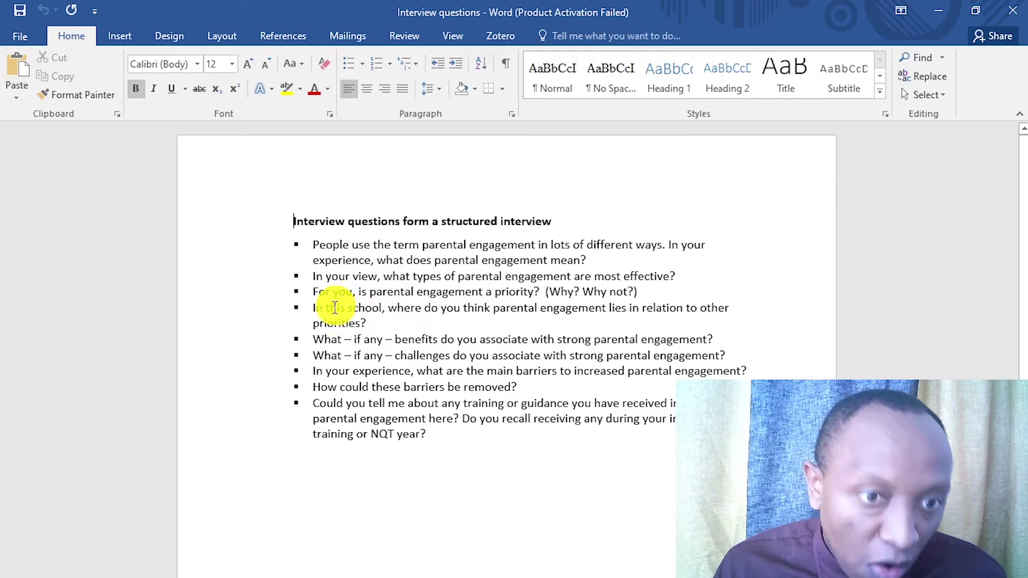
pyautogui.scroll(-1, 360, 289)
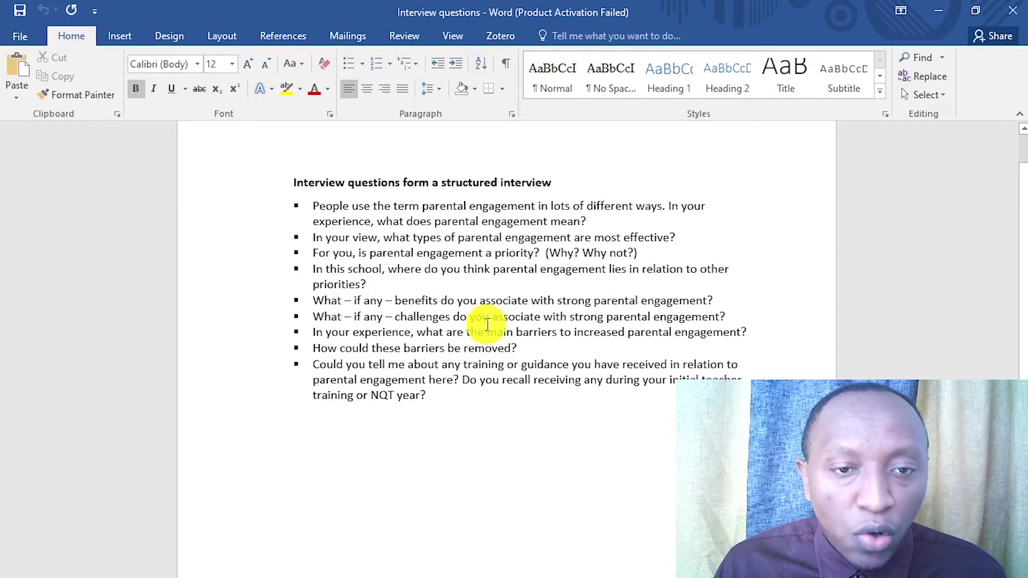
# Step: Open the Codebook Final document from the project folder and review its themes and descriptions
pyautogui.click(267, 577)
pyautogui.click(257, 116)
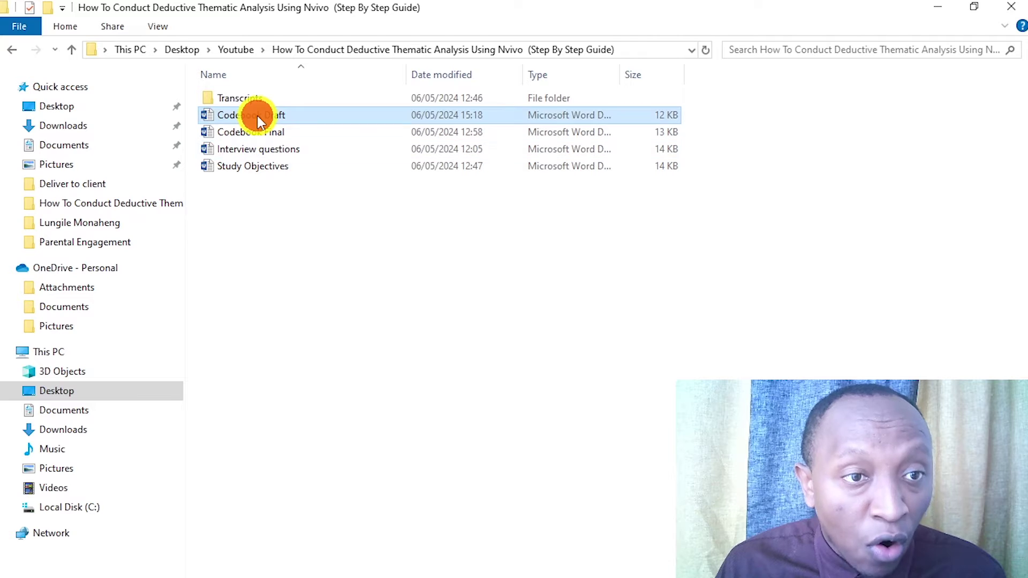
pyautogui.doubleClick(259, 131)
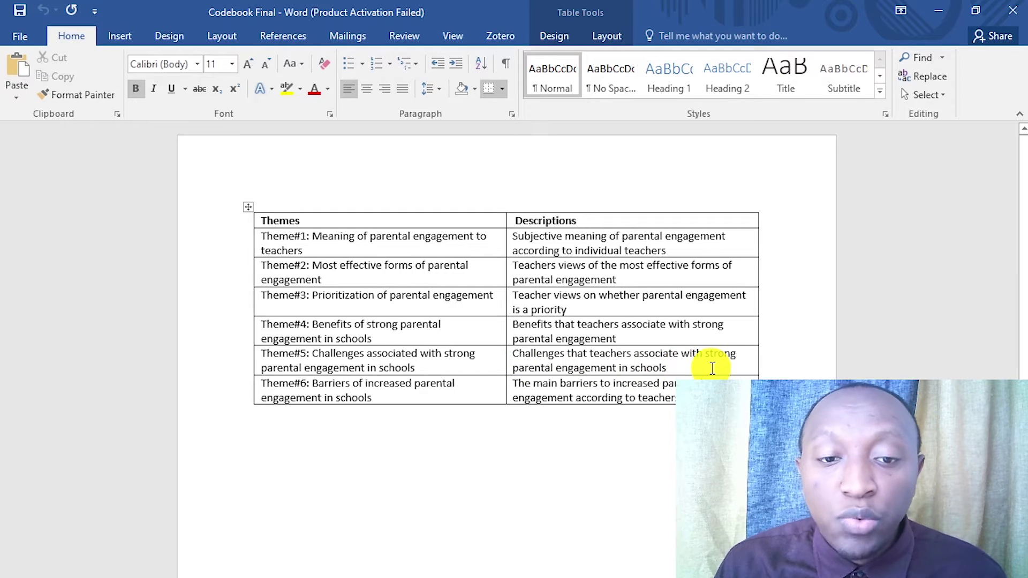
pyautogui.scroll(-1, 393, 308)
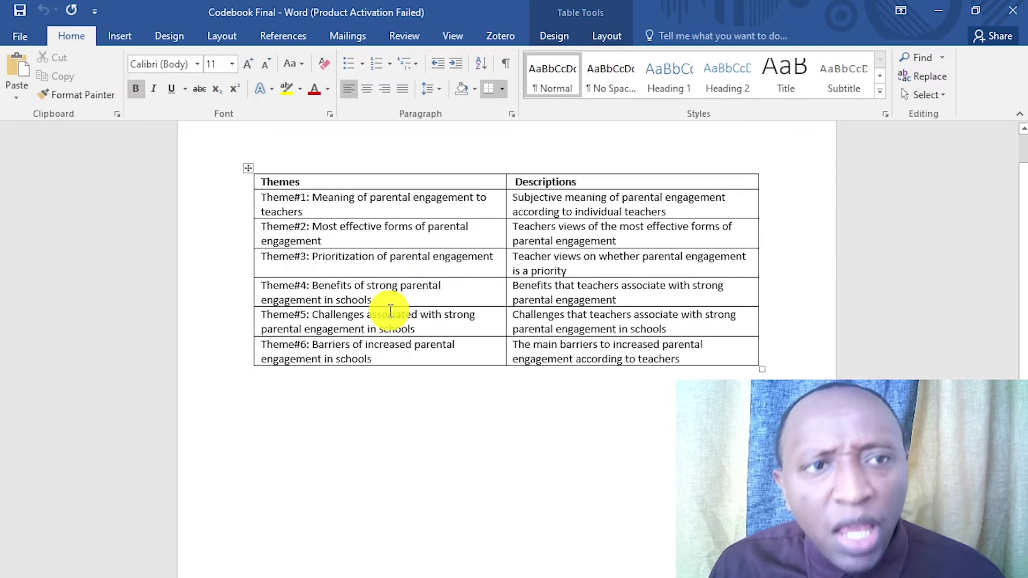
pyautogui.scroll(1, 383, 310)
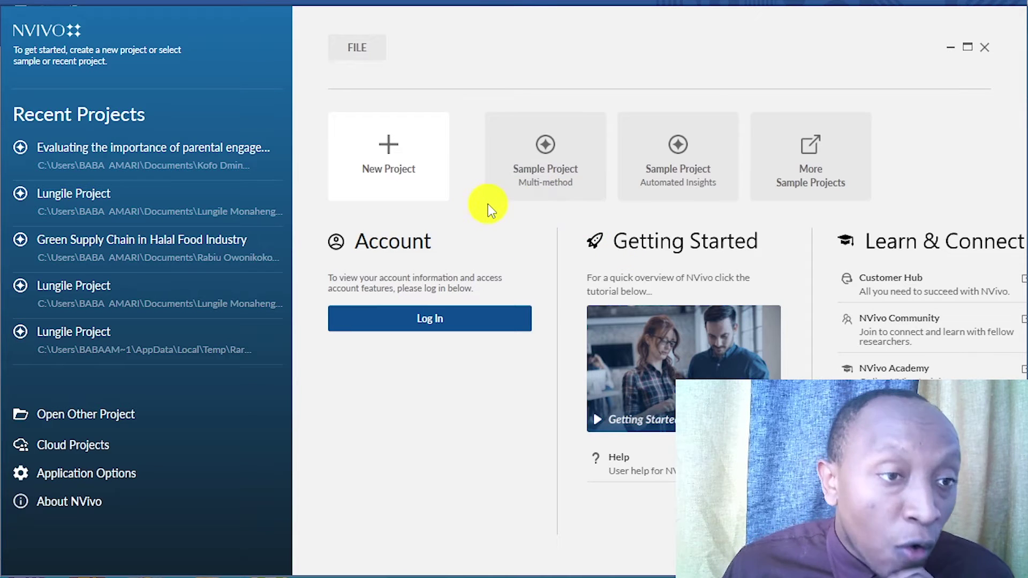
# Step: In NVivo, create a project titled "Deductive thematic analysis project" with save reminders every 10 minutes
pyautogui.click(390, 150)
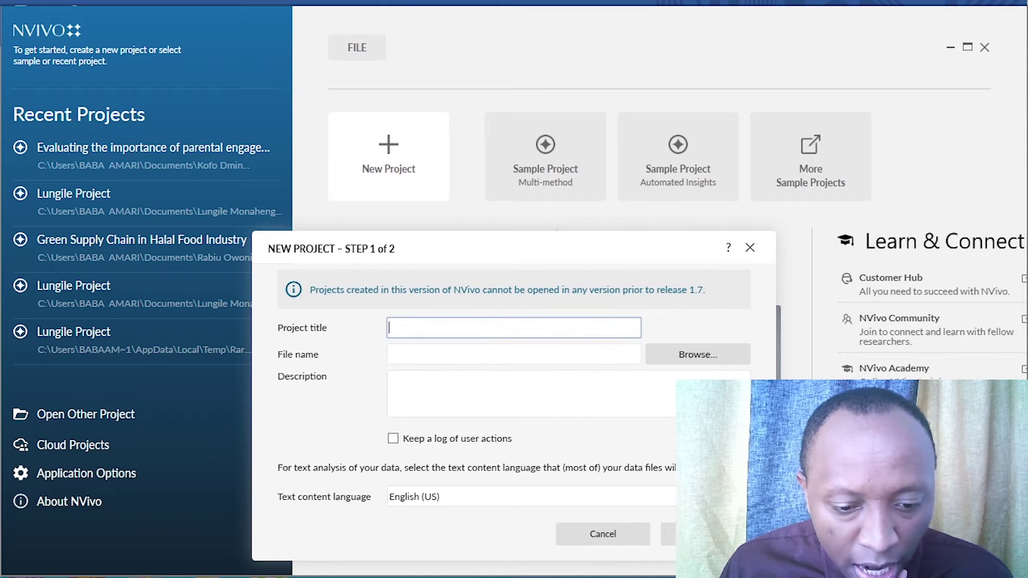
pyautogui.click(421, 324)
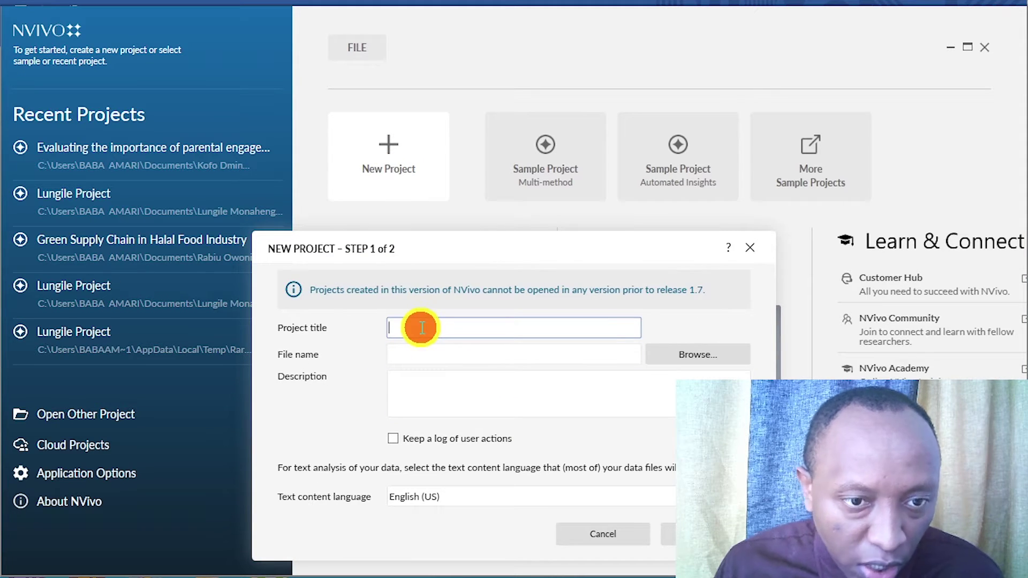
pyautogui.write('Deductive thematic analysis project')
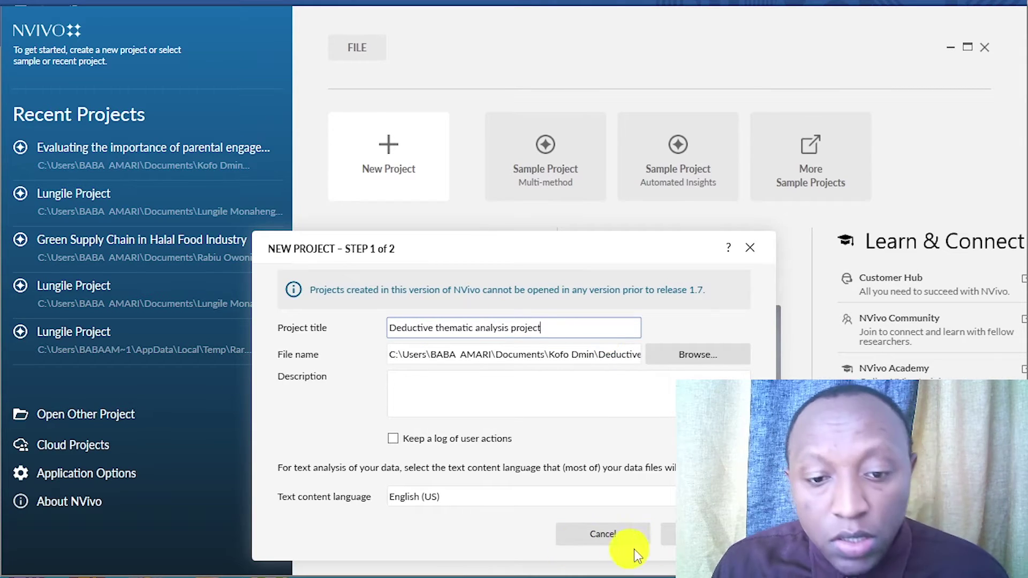
pyautogui.press('Return')
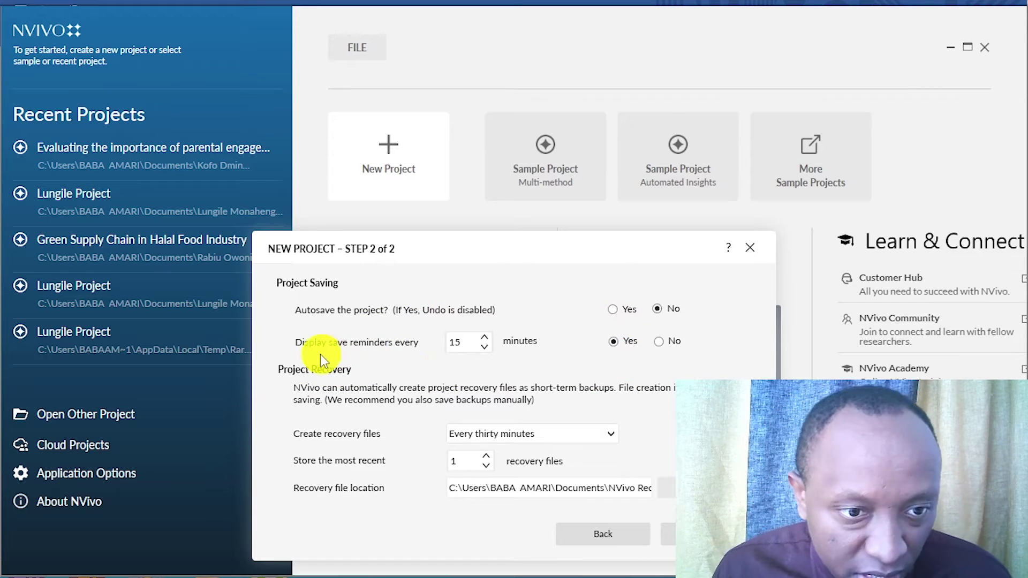
pyautogui.click(484, 348)
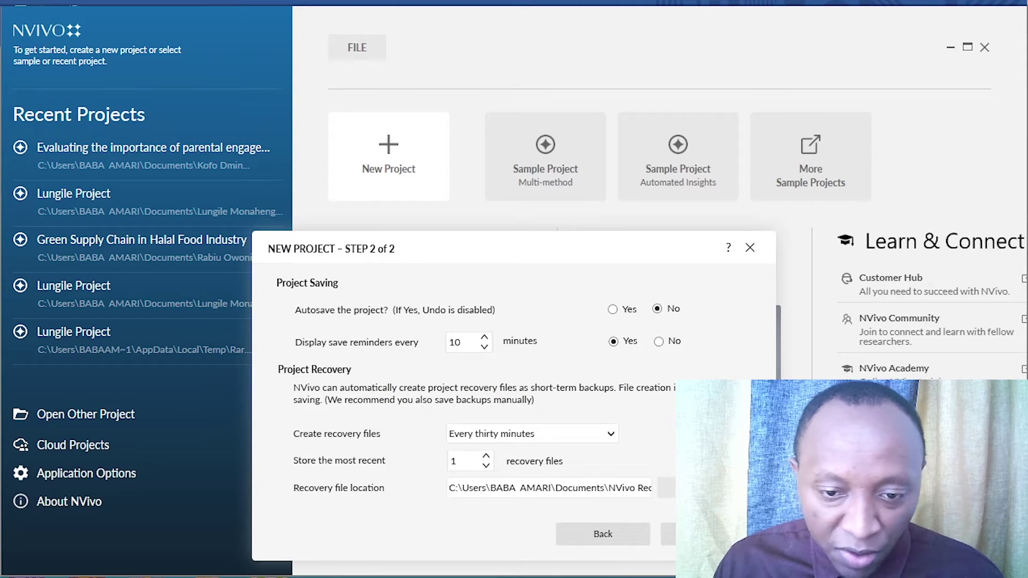
pyautogui.click(697, 534)
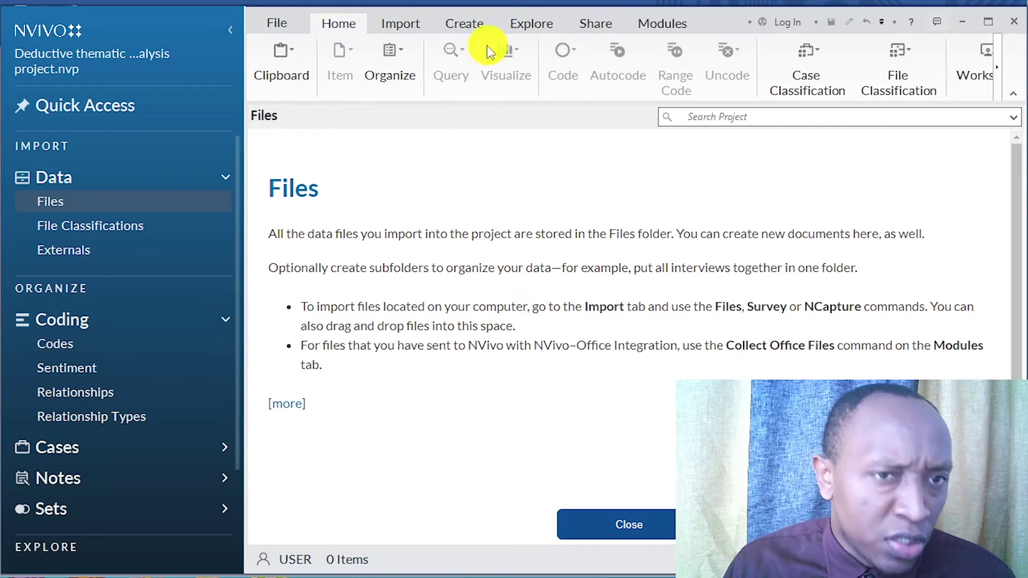
# Step: Look over the new project's Files and Codes sections and the available import options
pyautogui.click(401, 23)
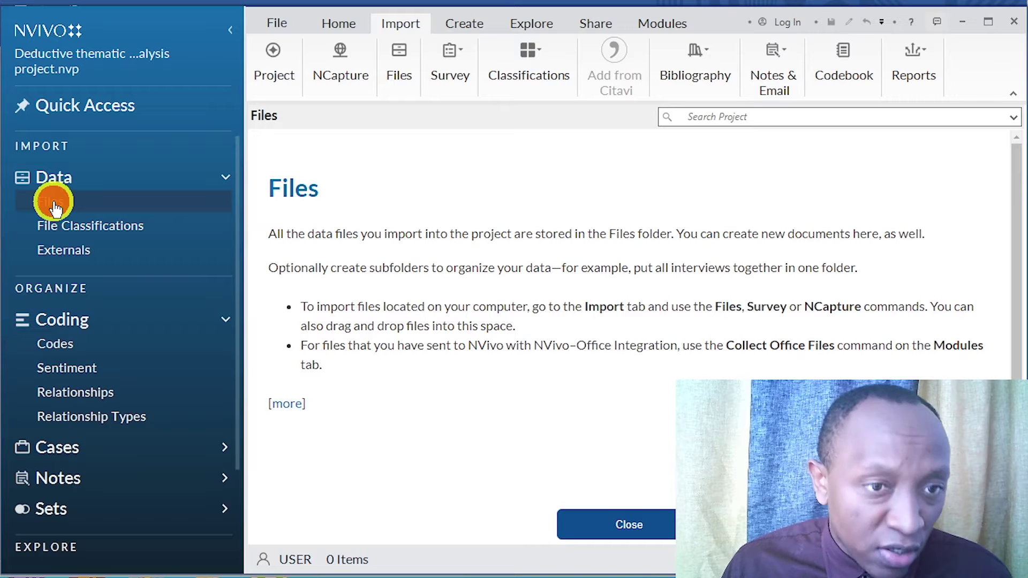
pyautogui.click(69, 347)
pyautogui.click(50, 201)
pyautogui.click(65, 345)
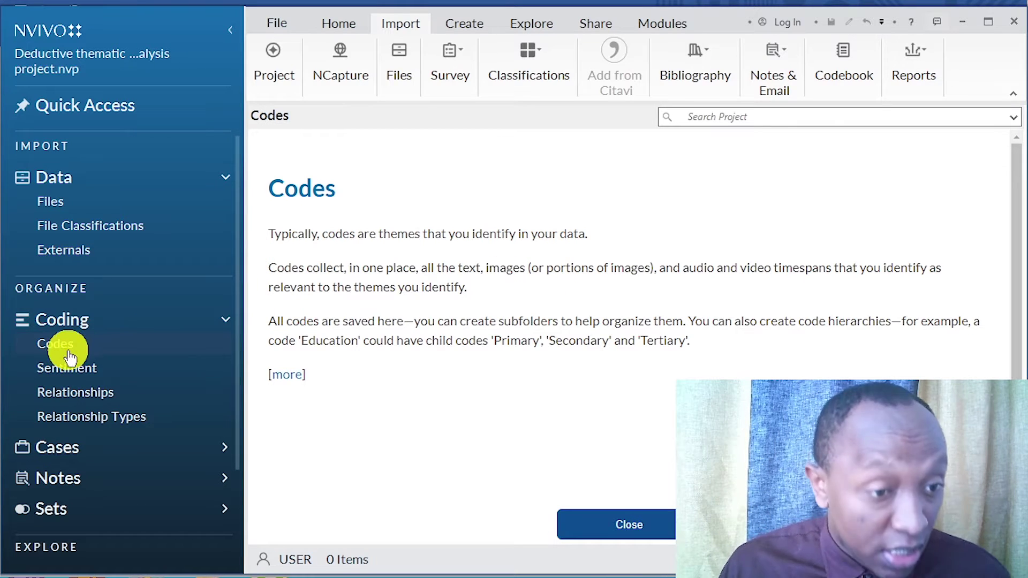
pyautogui.click(63, 205)
pyautogui.click(68, 349)
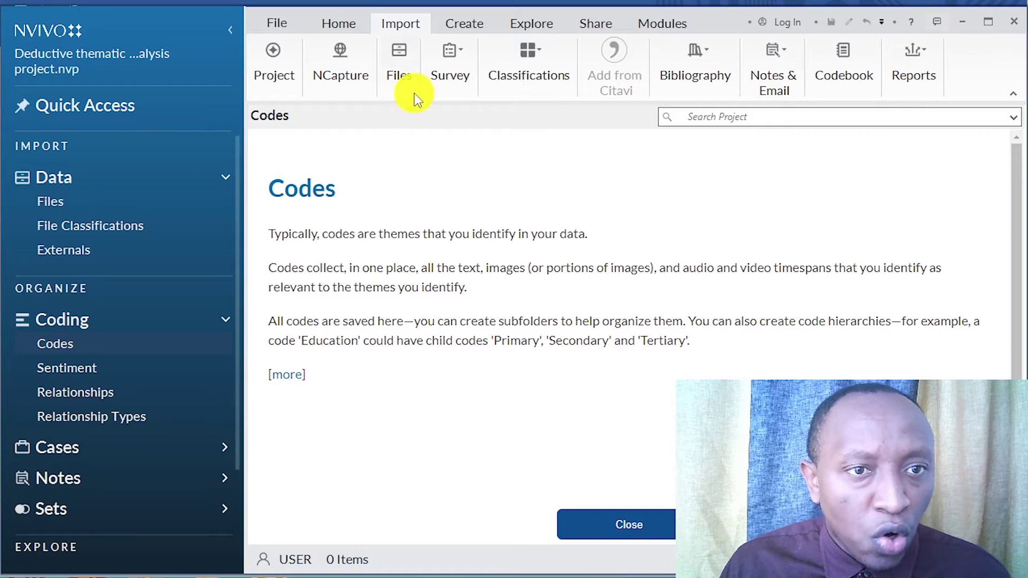
# Step: Import the Interview 1 and Interview 2 documents from the guide's Transcripts folder into the project
pyautogui.click(412, 67)
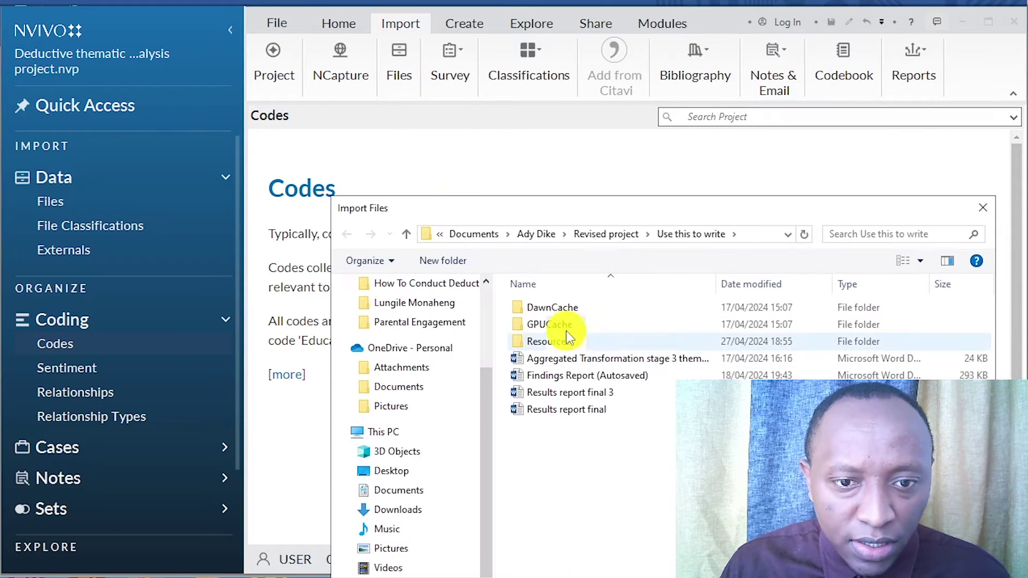
pyautogui.click(472, 231)
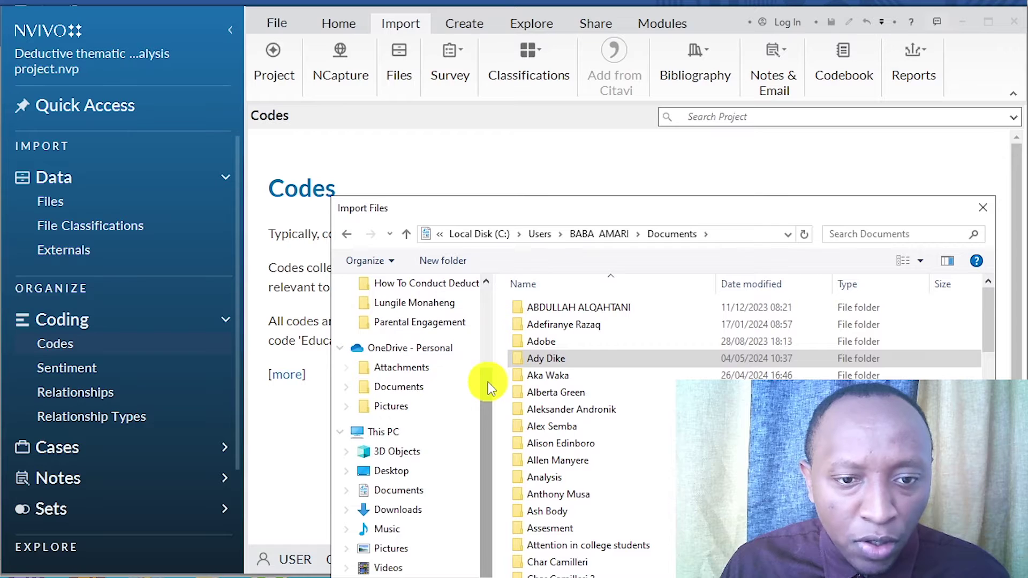
pyautogui.moveTo(487, 381); pyautogui.dragTo(489, 273)
pyautogui.click(427, 413)
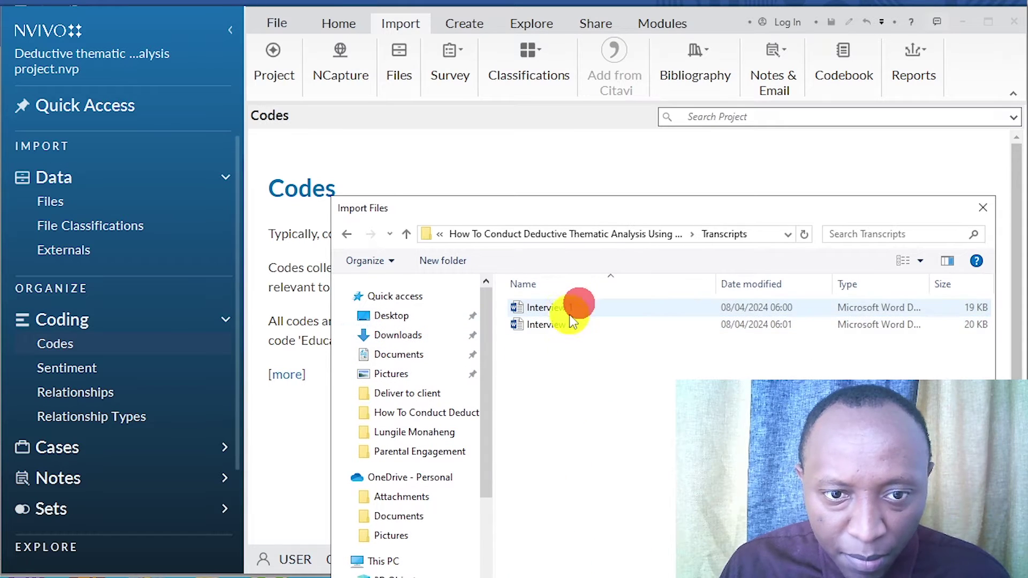
pyautogui.click(567, 307)
pyautogui.keyDown('shift'); pyautogui.click(565, 322); pyautogui.keyUp('shift')
pyautogui.doubleClick(565, 324)
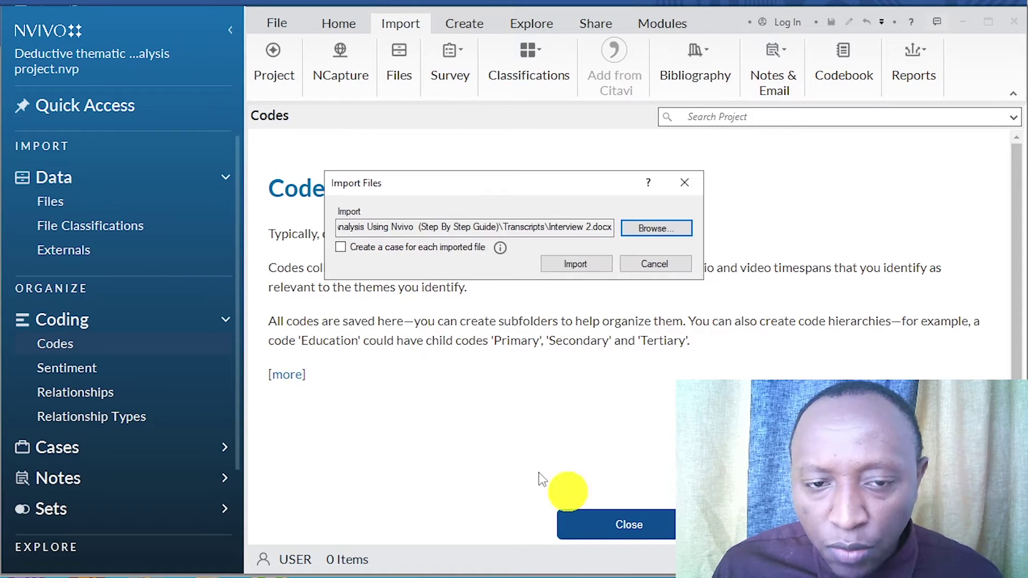
pyautogui.click(584, 264)
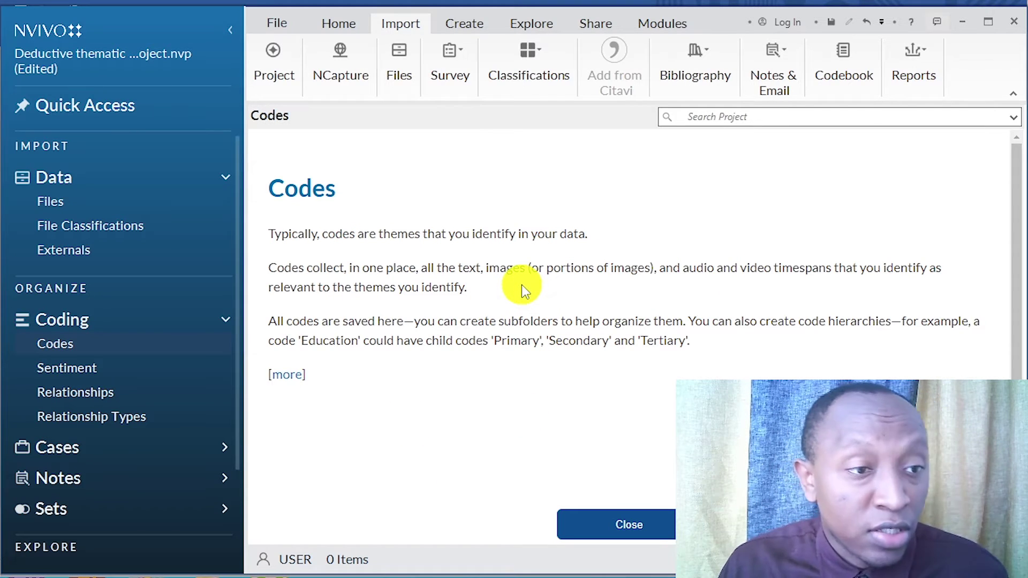
# Step: Check the imported interview files and display the Codes list with its introductory page closed
pyautogui.click(72, 203)
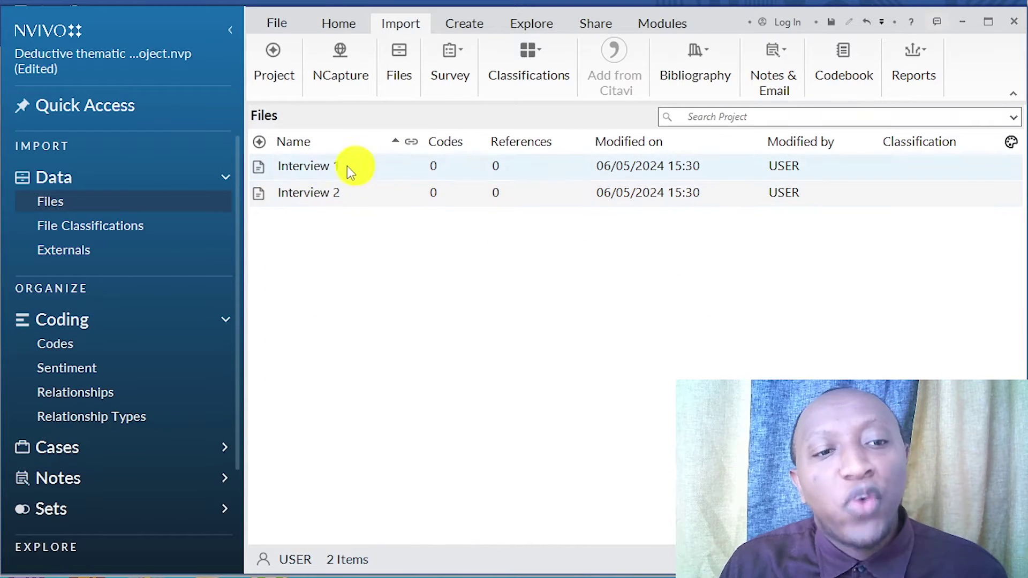
pyautogui.click(60, 344)
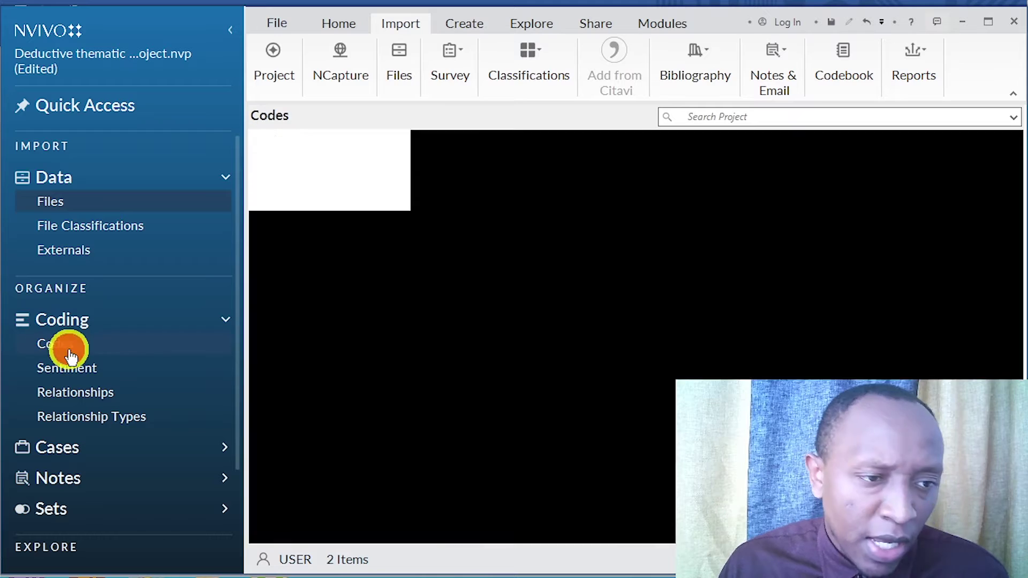
pyautogui.click(650, 524)
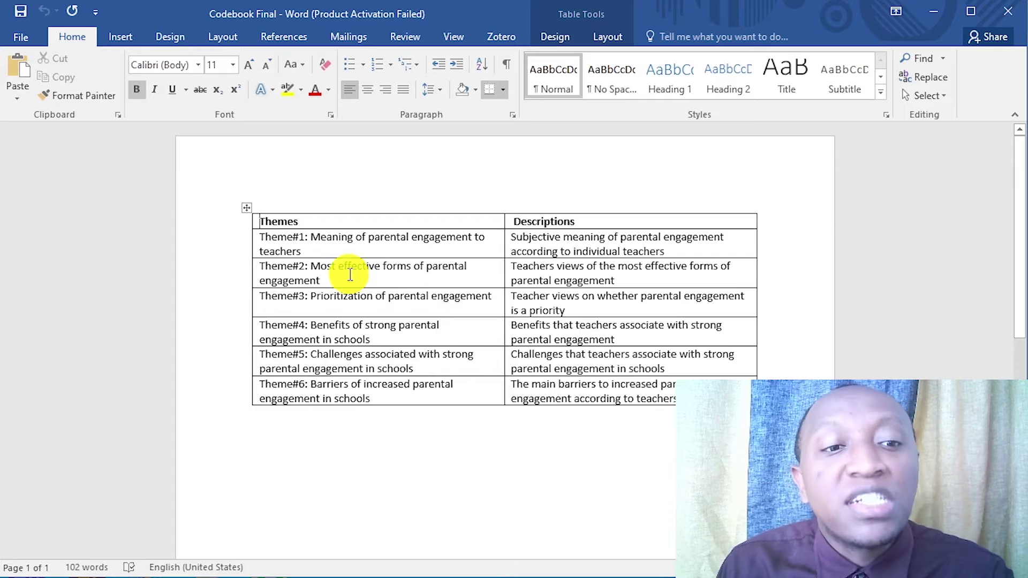
# Step: Copy the first theme's name from the Word codebook and start an NVivo code named "Theme#1 Meaning of parental engagement to teachers"
pyautogui.tripleClick(426, 241)
pyautogui.hotkey('ctrl', 'c')
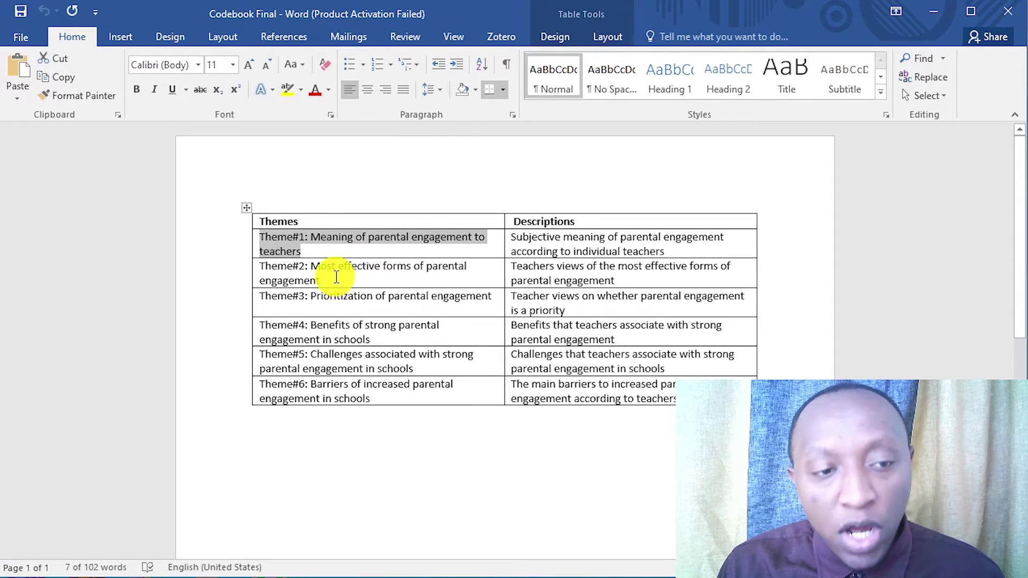
pyautogui.click(924, 15)
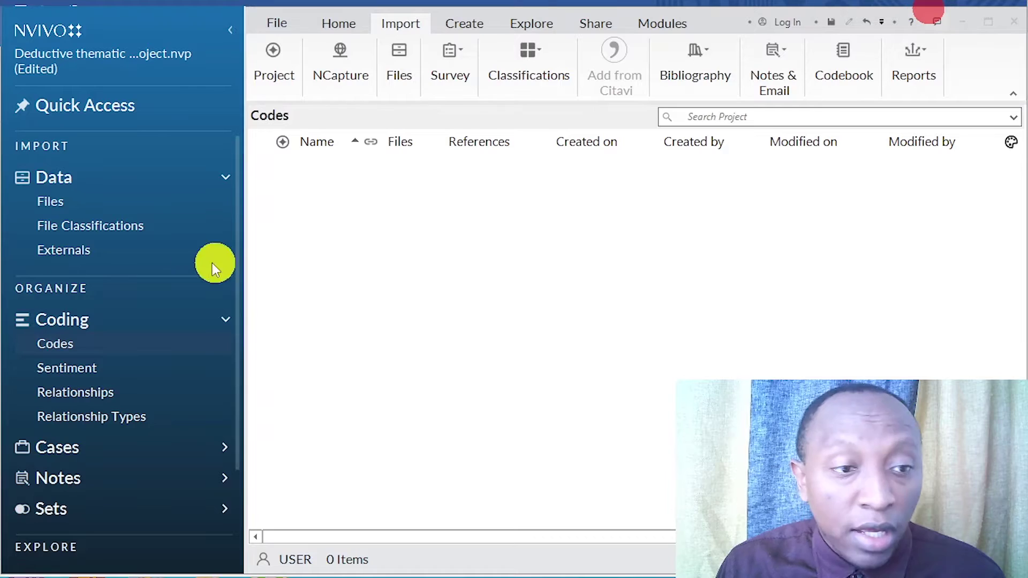
pyautogui.click(69, 345)
pyautogui.rightClick(426, 286)
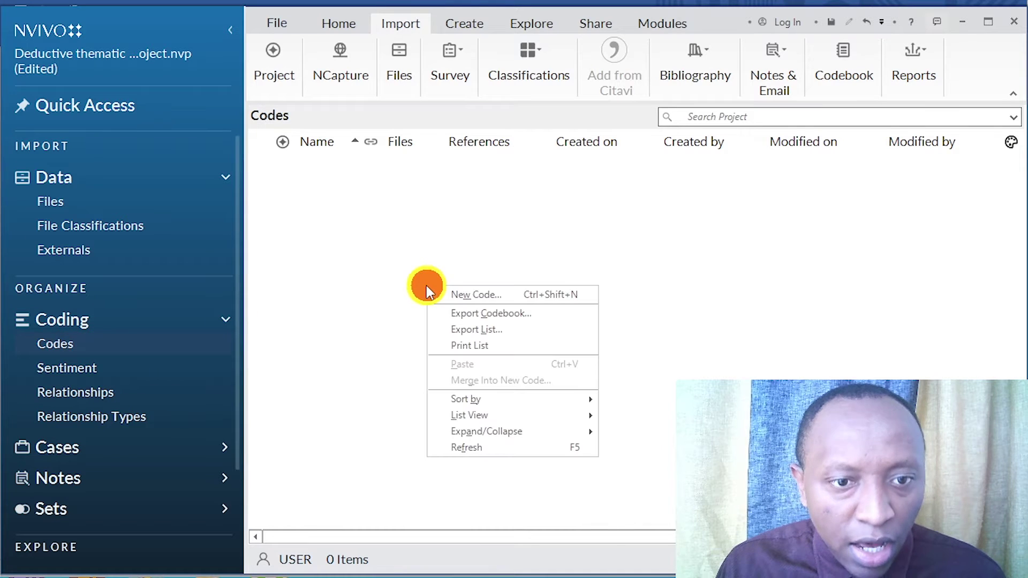
pyautogui.click(495, 295)
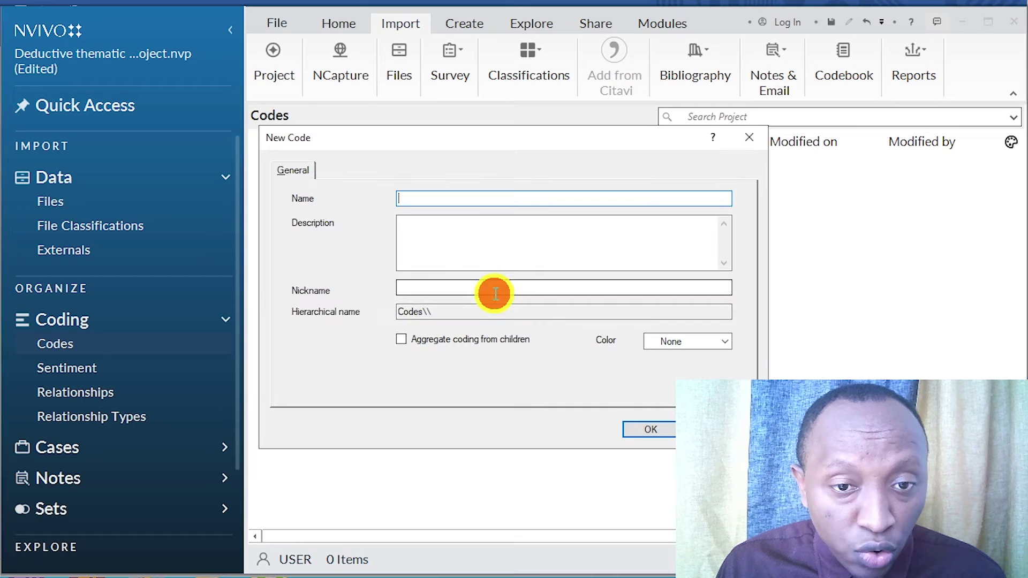
pyautogui.click(448, 196)
pyautogui.rightClick(450, 198)
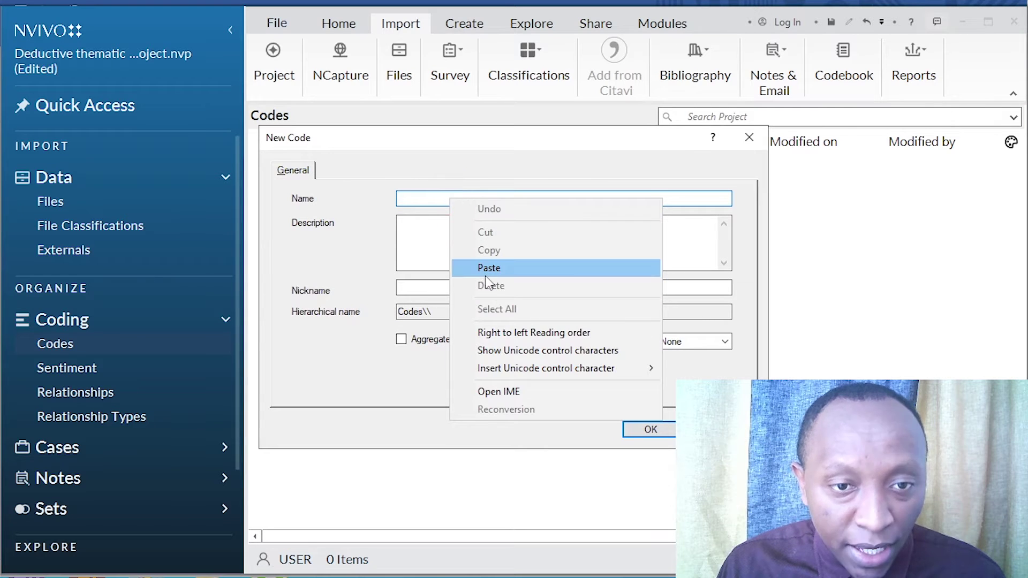
pyautogui.click(487, 266)
pyautogui.click(439, 197)
pyautogui.press('BackSpace')
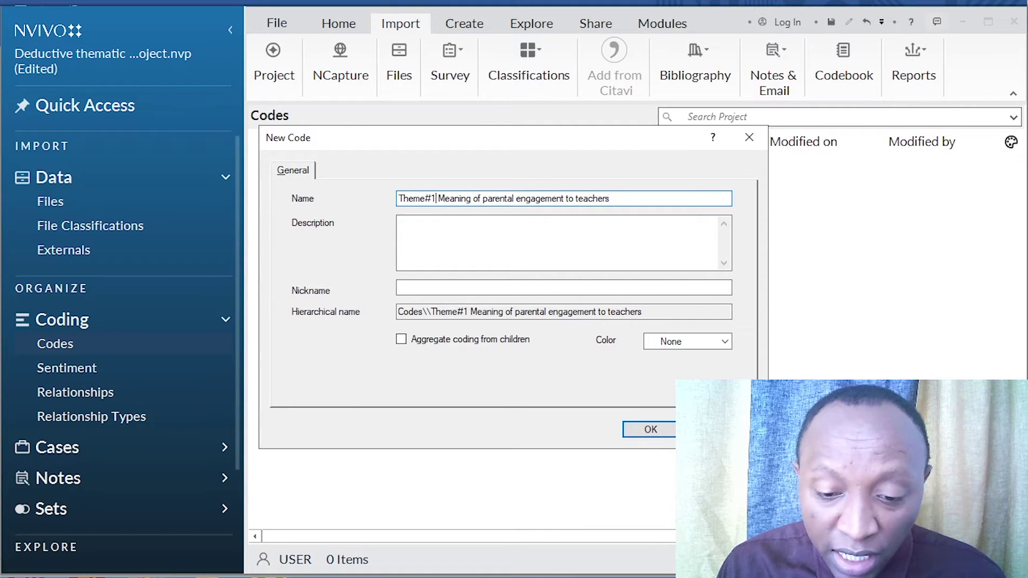
# Step: Copy the codebook description "Subjective meaning of parental engagement according to individual teachers" into the Theme#1 code and save it
pyautogui.hotkey('alt', 'Tab')
pyautogui.moveTo(513, 237); pyautogui.dragTo(608, 252)
pyautogui.rightClick(608, 253)
pyautogui.click(644, 283)
pyautogui.hotkey('alt', 'Tab')
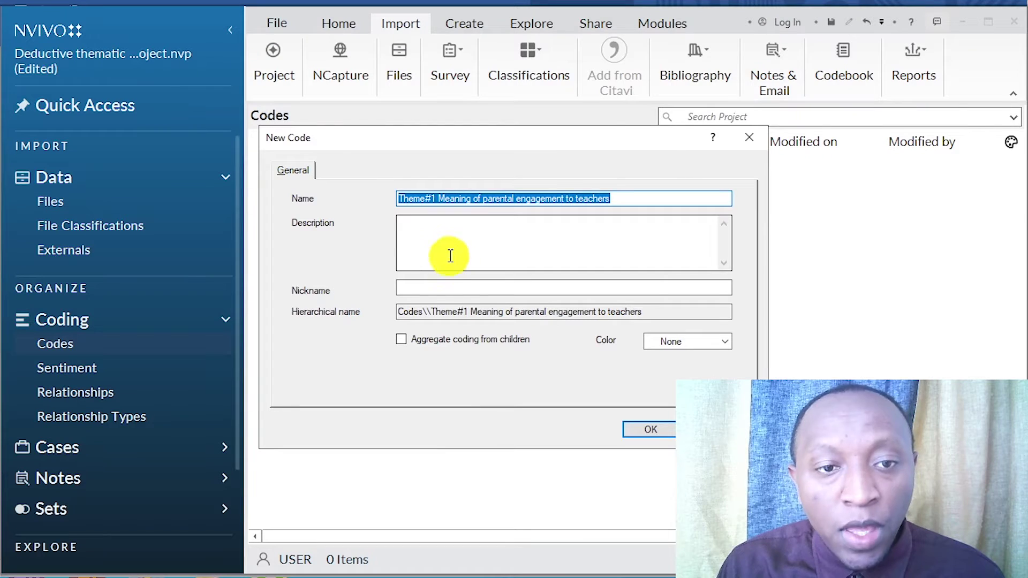
pyautogui.click(450, 245)
pyautogui.rightClick(403, 230)
pyautogui.click(498, 313)
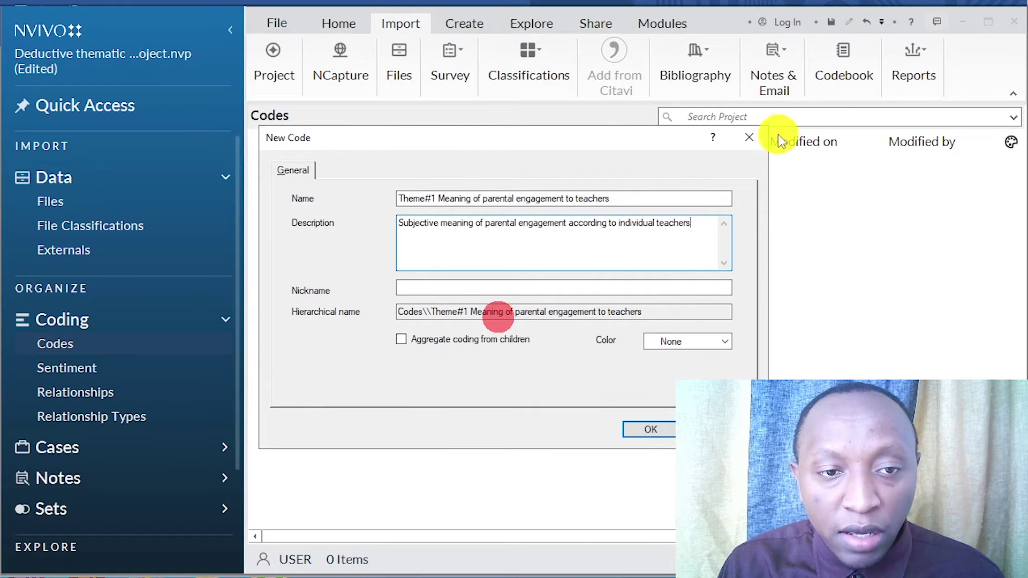
pyautogui.click(646, 429)
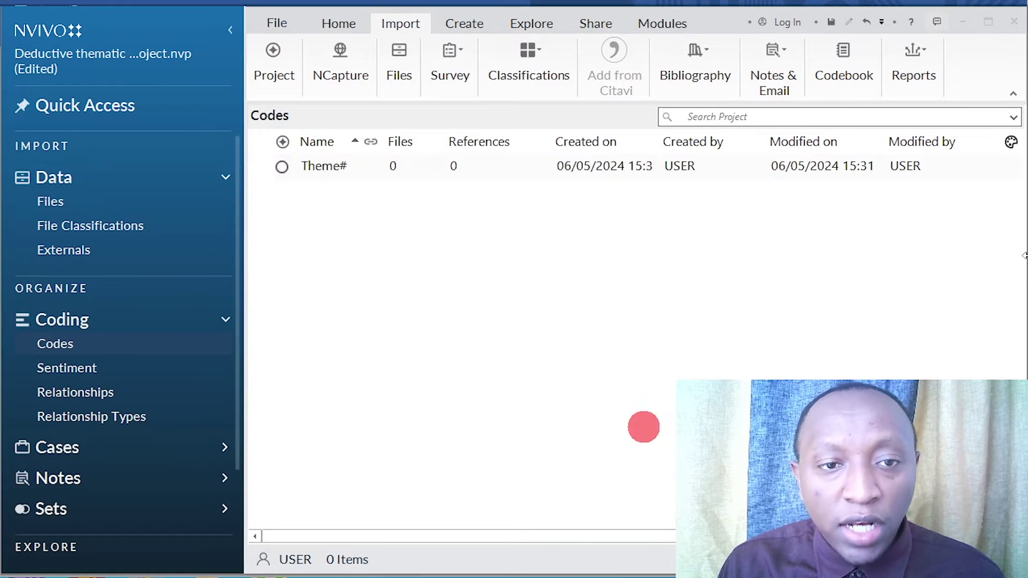
# Step: Check the name and description in the Theme#1 code's properties
pyautogui.rightClick(346, 174)
pyautogui.click(402, 510)
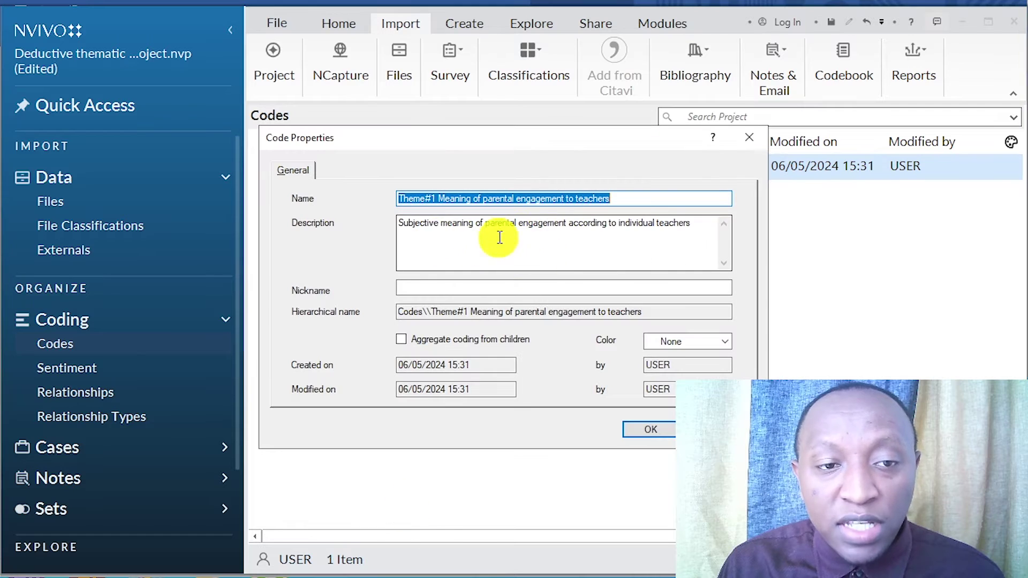
pyautogui.click(648, 431)
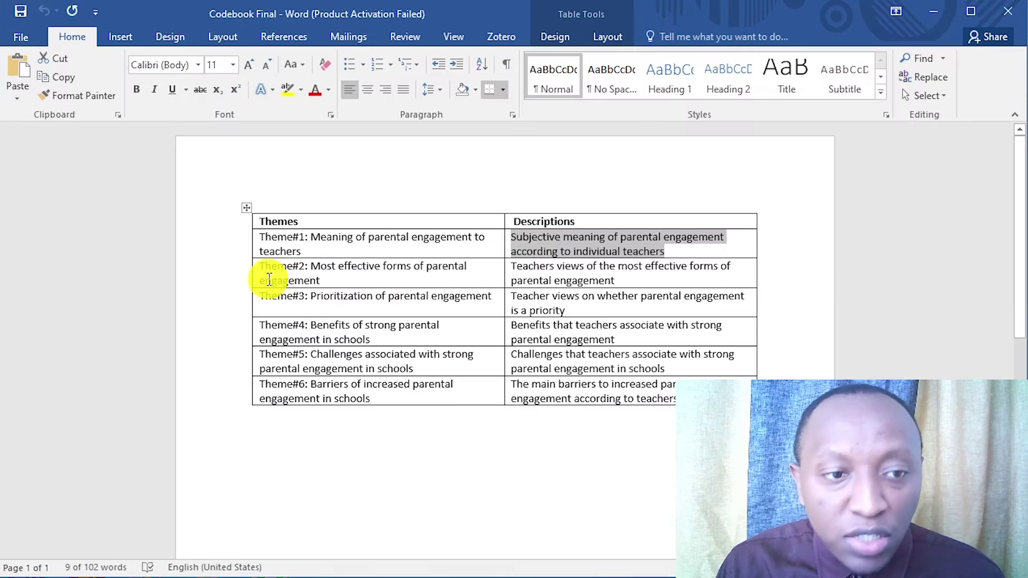
# Step: Copy the second theme's name from the Word codebook and start an NVivo code named "Theme#2 Most effective forms of parental engagement"
pyautogui.click(257, 271)
pyautogui.click(336, 279)
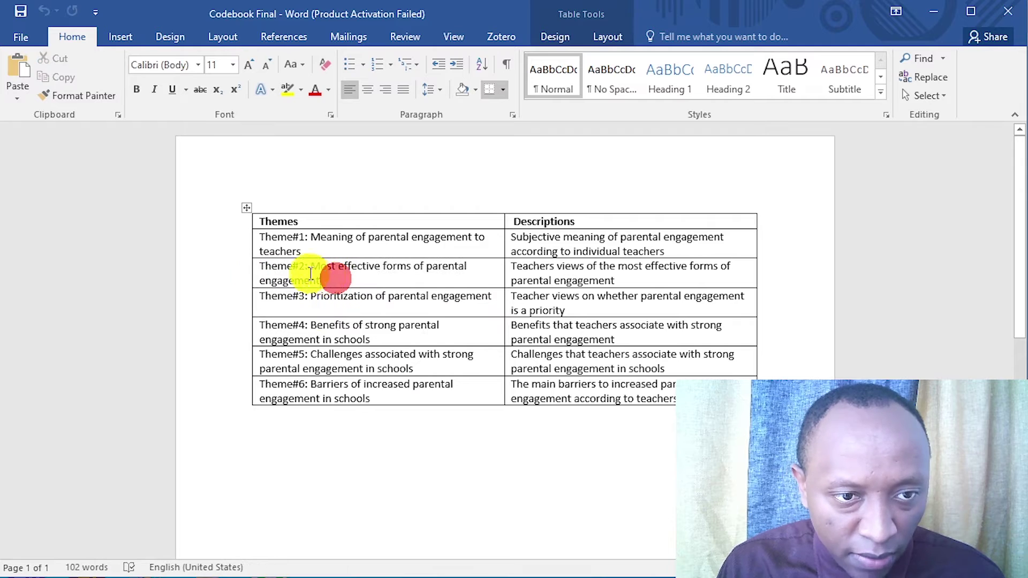
pyautogui.click(273, 271)
pyautogui.rightClick(274, 273)
pyautogui.click(313, 296)
pyautogui.click(933, 12)
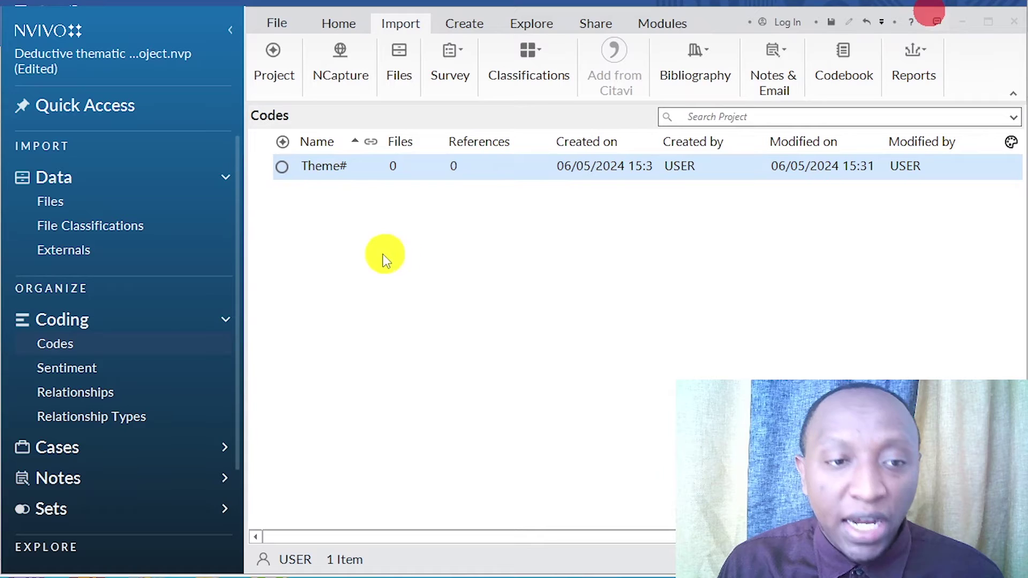
pyautogui.rightClick(368, 239)
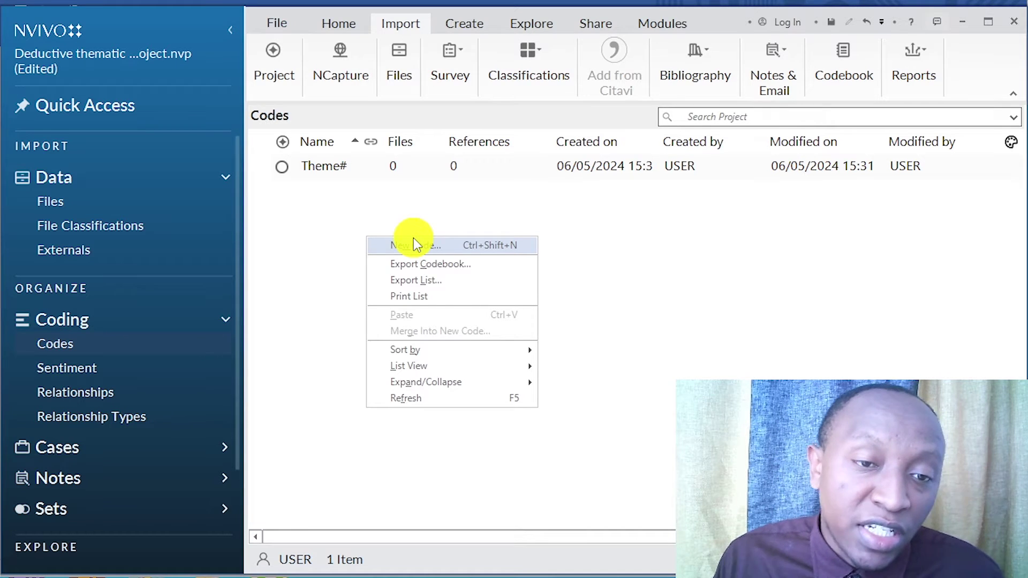
pyautogui.rightClick(333, 236)
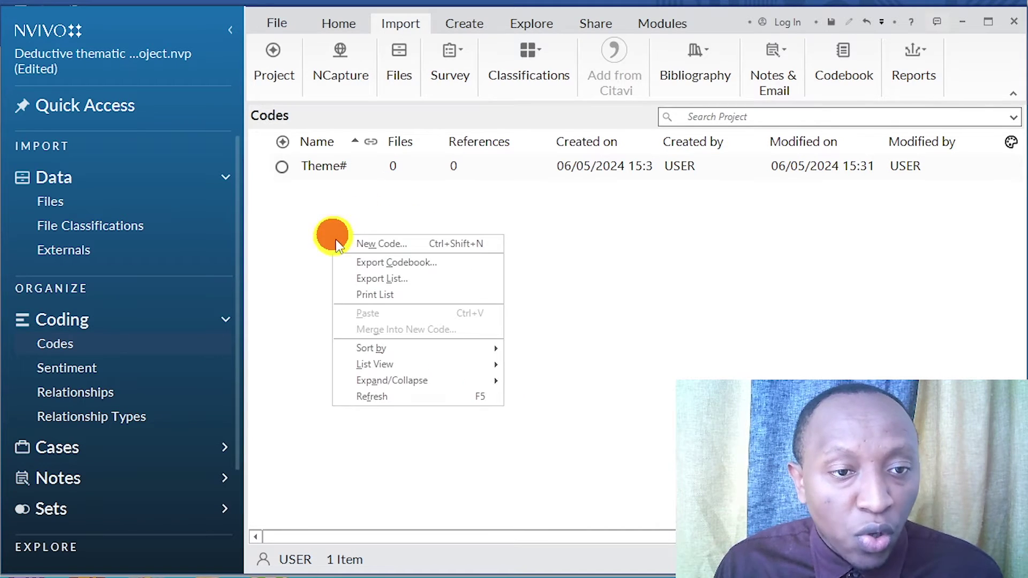
pyautogui.click(75, 351)
pyautogui.rightClick(395, 304)
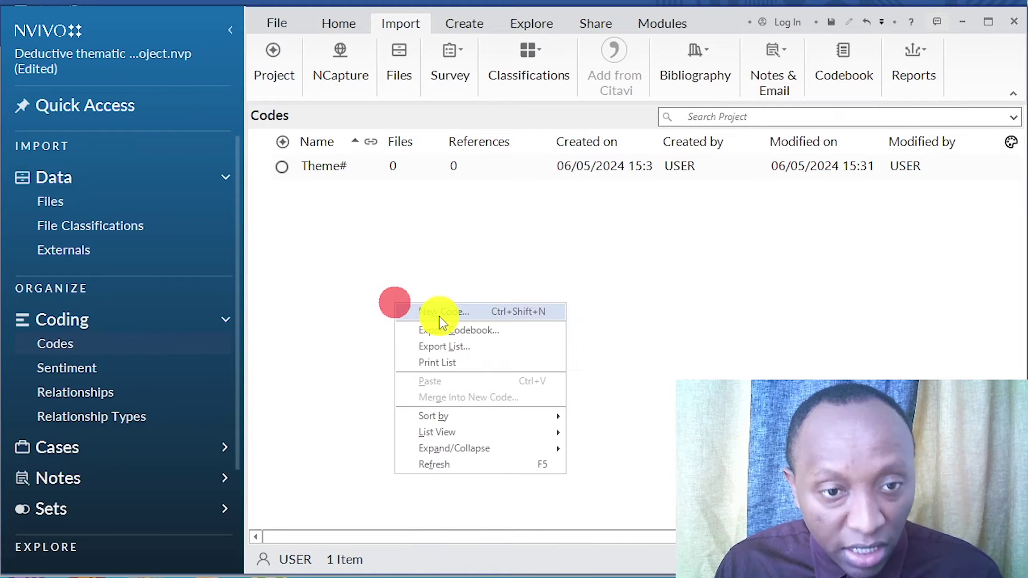
pyautogui.click(440, 316)
pyautogui.rightClick(471, 200)
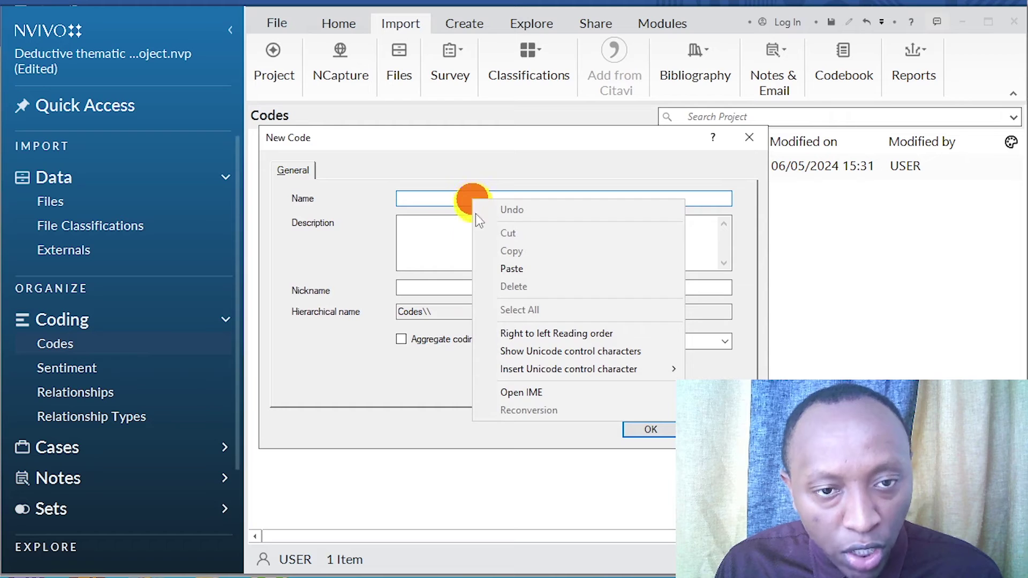
pyautogui.click(514, 269)
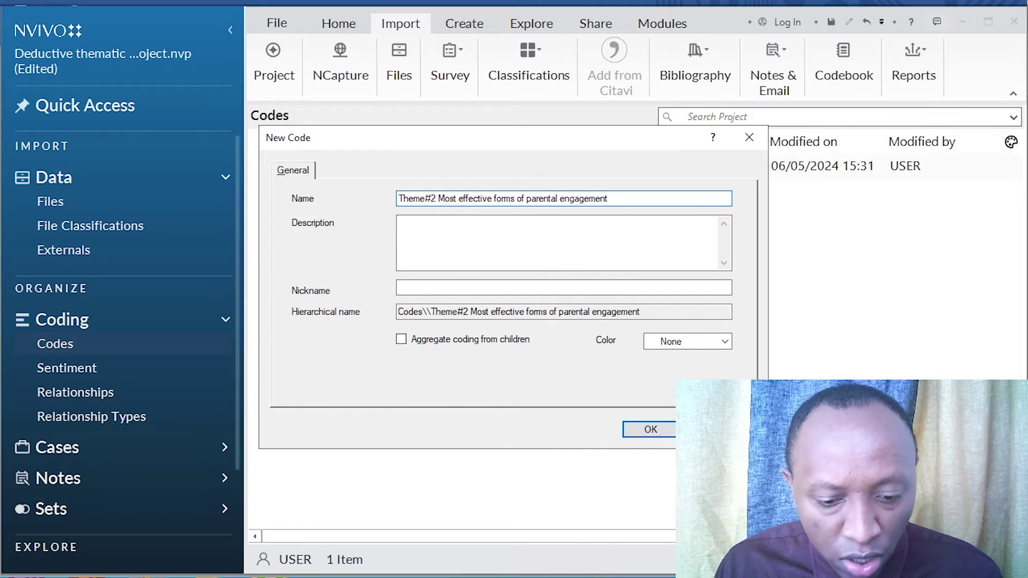
# Step: Copy the codebook description "Teachers views of the most effective forms of parental engagement" into the Theme#2 code and save it
pyautogui.hotkey('alt', 'Tab')
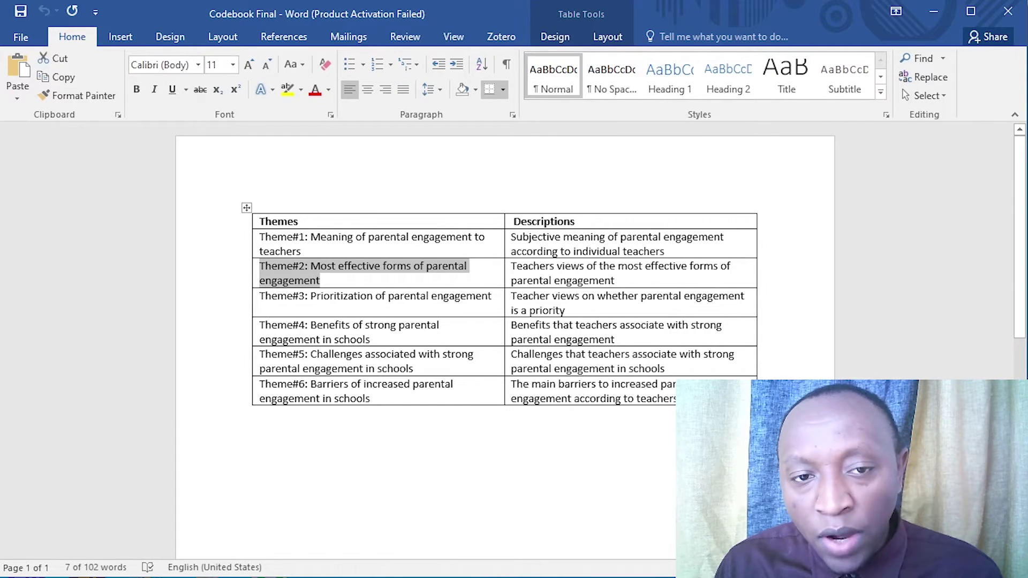
pyautogui.moveTo(615, 280); pyautogui.dragTo(532, 273)
pyautogui.rightClick(532, 268)
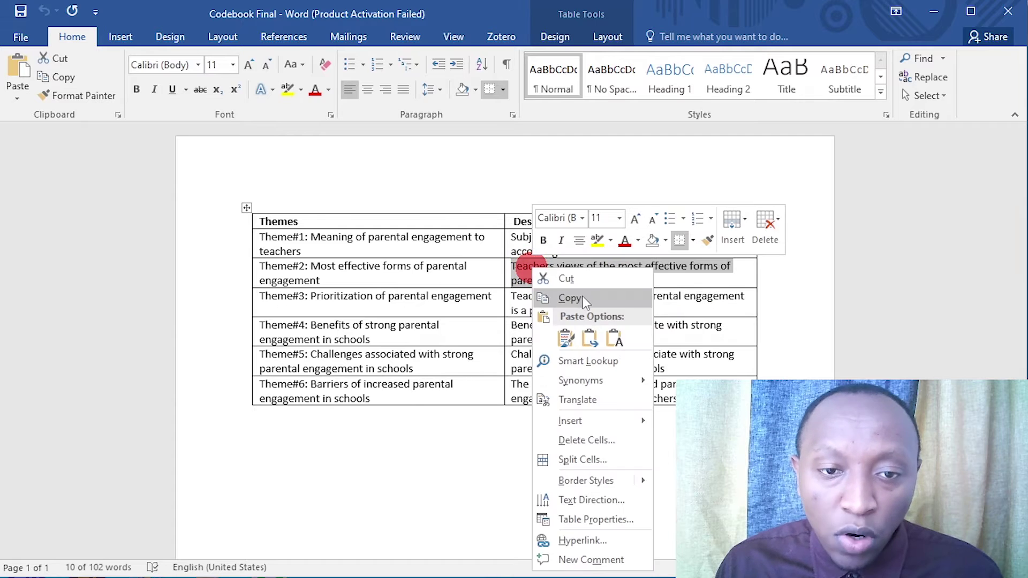
pyautogui.click(576, 297)
pyautogui.click(934, 11)
pyautogui.rightClick(437, 242)
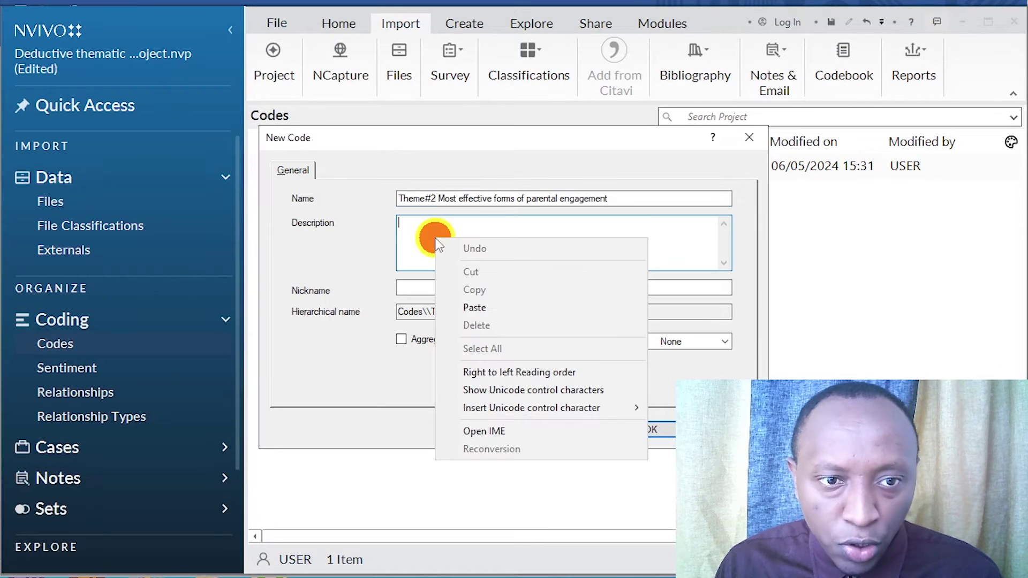
pyautogui.click(488, 308)
pyautogui.click(650, 429)
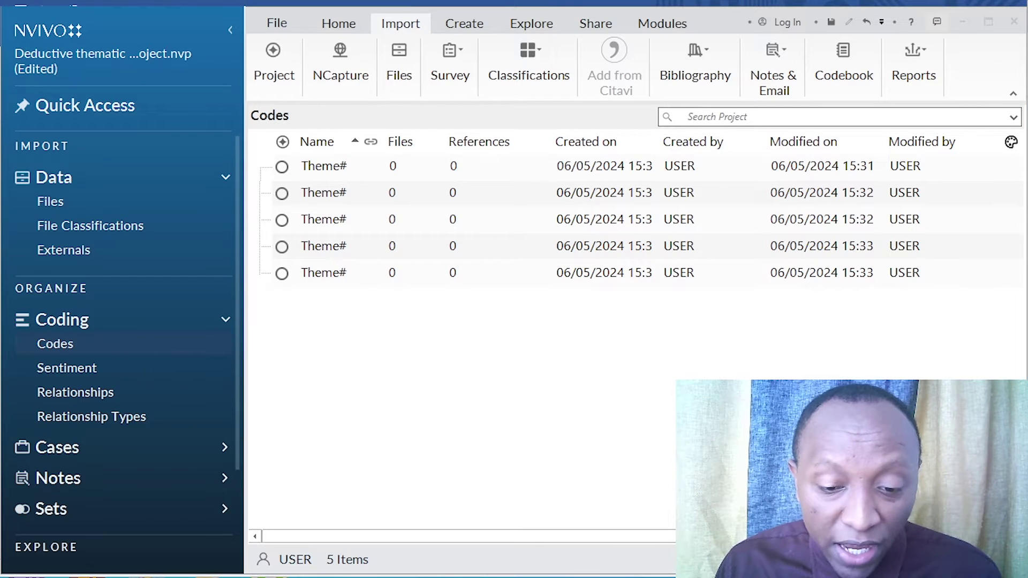
# Step: Copy the Theme#6 row from the Word codebook and paste it as the name of a new NVivo code
pyautogui.hotkey('alt', 'Tab')
pyautogui.moveTo(383, 406); pyautogui.dragTo(264, 394)
pyautogui.rightClick(291, 395)
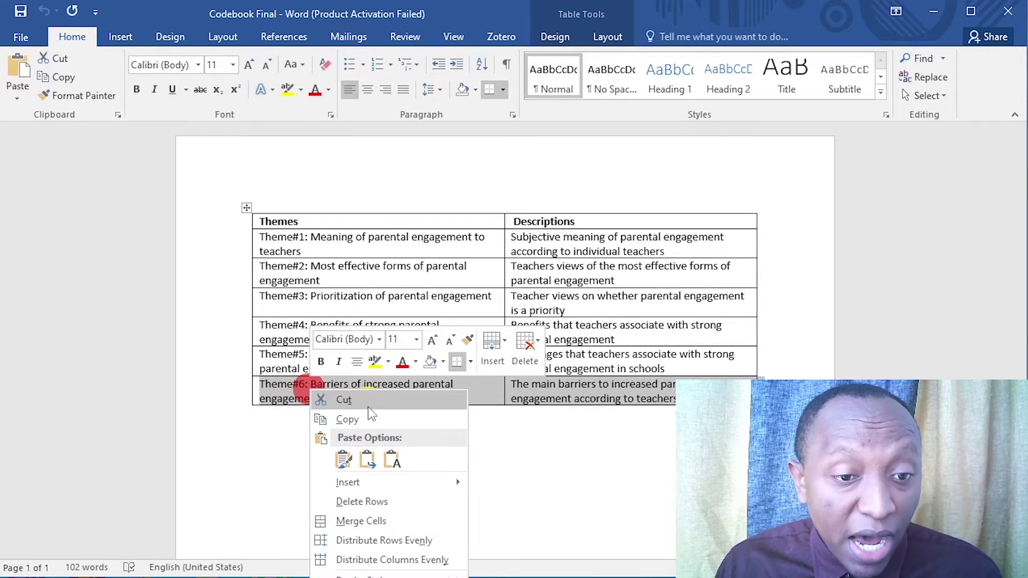
pyautogui.click(353, 415)
pyautogui.click(934, 11)
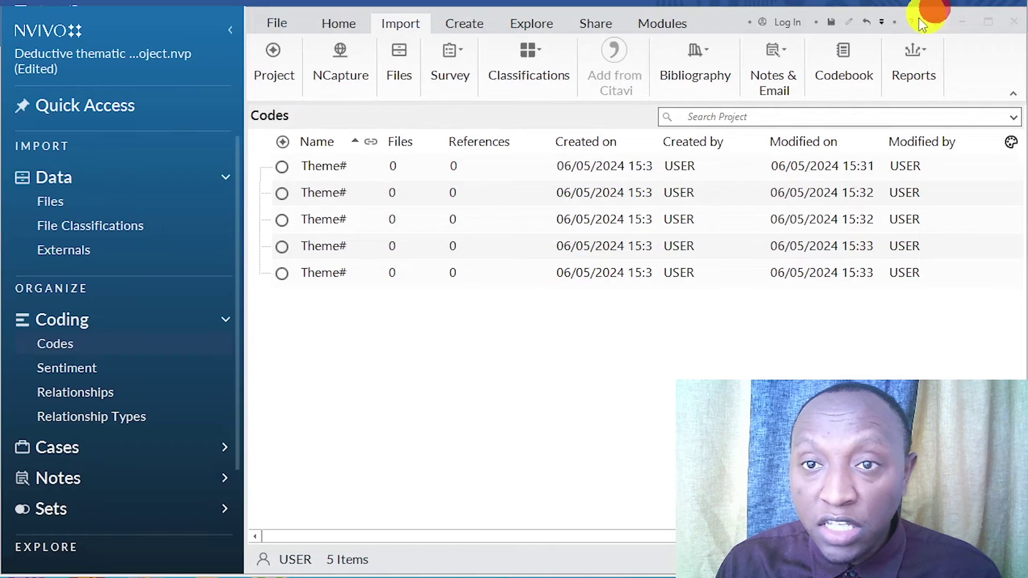
pyautogui.rightClick(417, 320)
pyautogui.click(461, 328)
pyautogui.rightClick(573, 199)
pyautogui.click(609, 267)
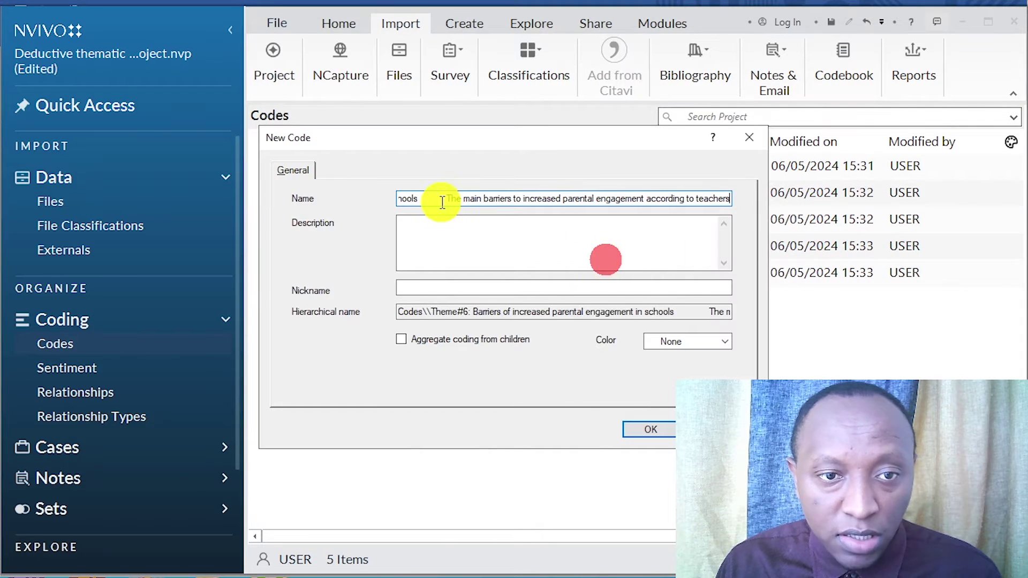
# Step: Copy the description "The main barriers to increased parental engagement according to teachers" from the codebook for the Theme#6 code
pyautogui.hotkey('alt', 'Tab')
pyautogui.moveTo(511, 385); pyautogui.dragTo(691, 399)
pyautogui.rightClick(651, 399)
pyautogui.click(663, 427)
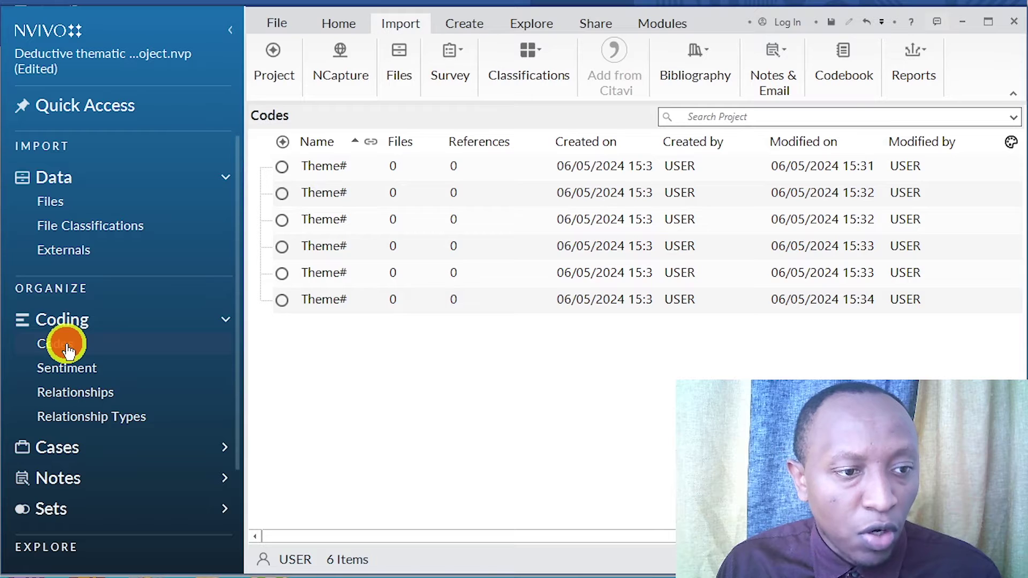
# Step: Display the Codes list and check the name and description in the Theme#6 code's properties
pyautogui.click(69, 347)
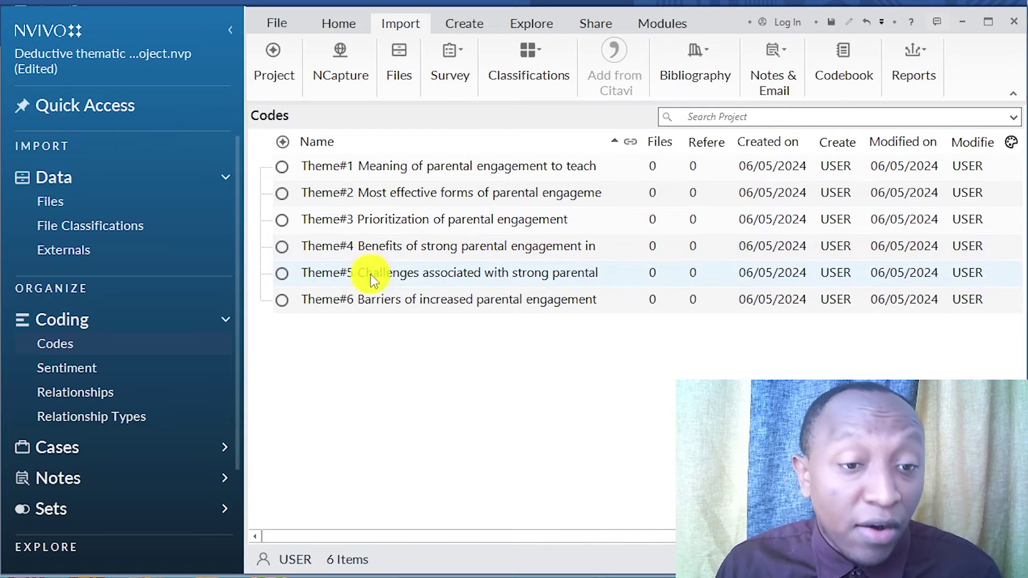
pyautogui.rightClick(367, 304)
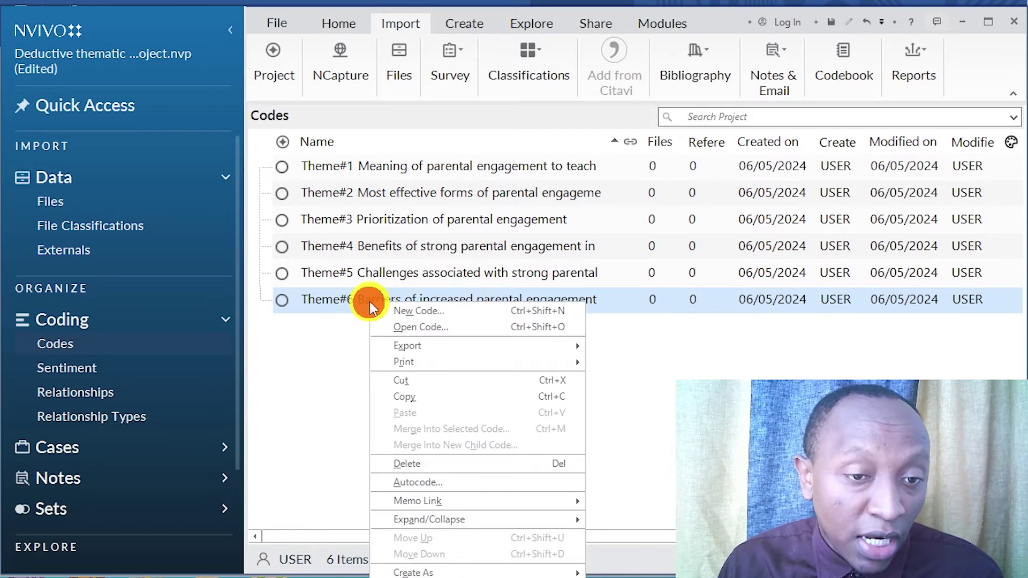
pyautogui.hotkey('ctrl', 'shift', 'p')
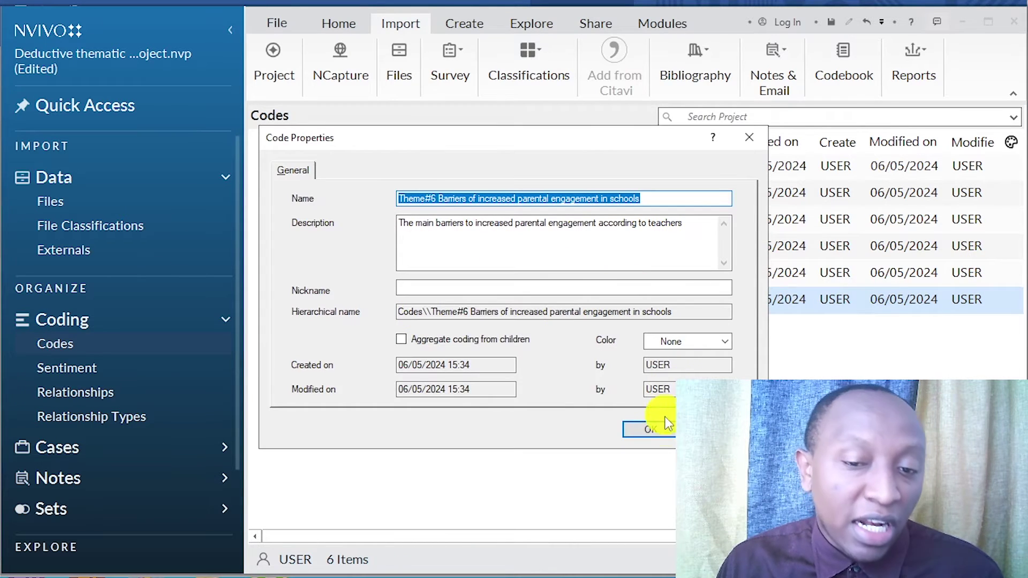
pyautogui.click(656, 432)
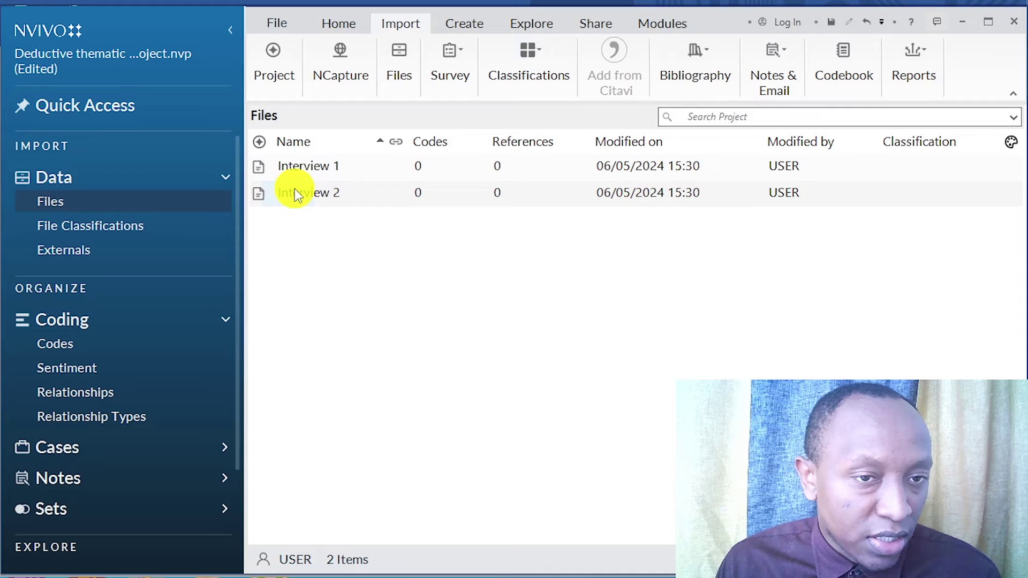
# Step: Open the Interview 1 transcript beside the Codes list and collapse the navigation pane
pyautogui.doubleClick(324, 167)
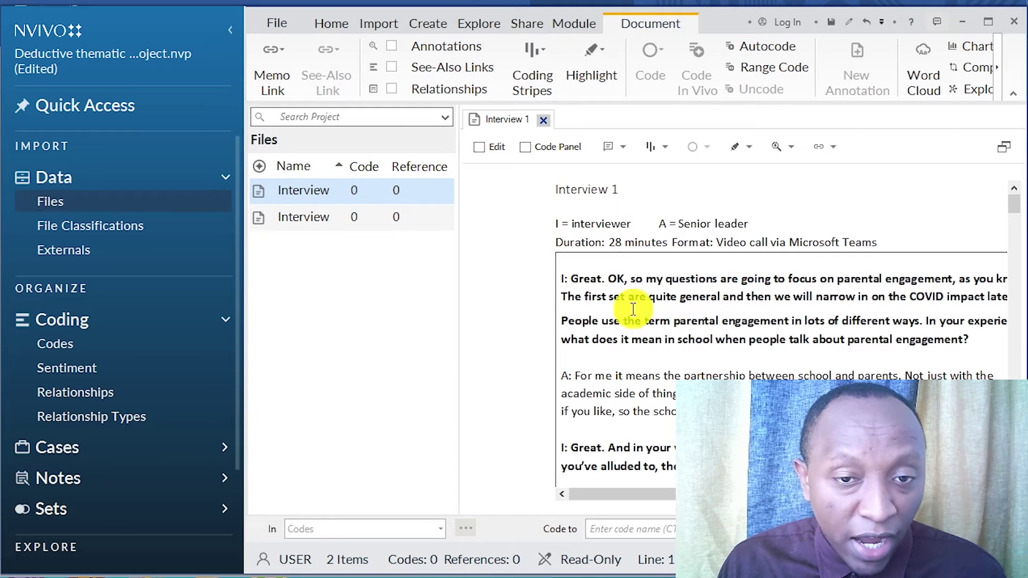
pyautogui.click(75, 204)
pyautogui.click(337, 195)
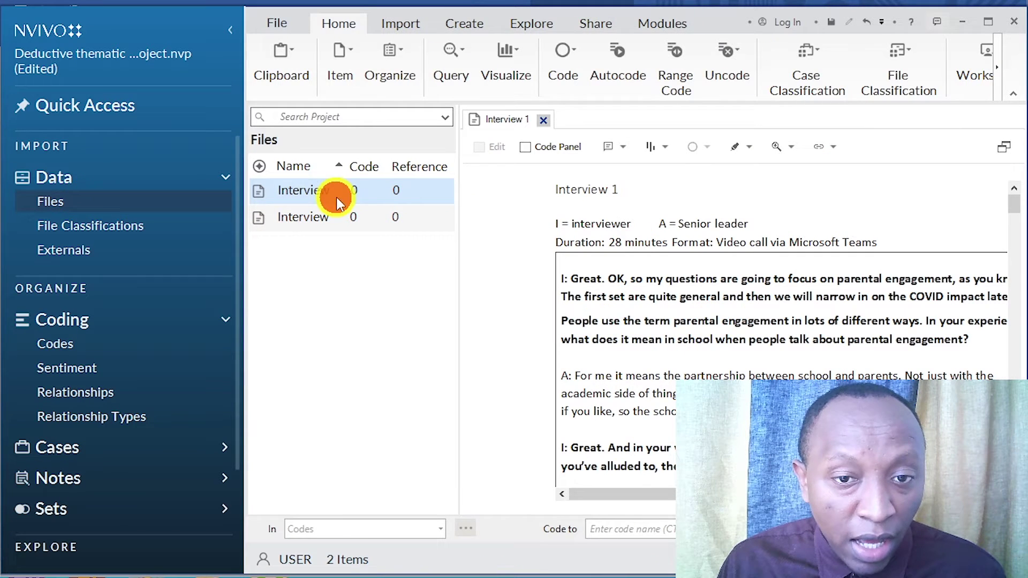
pyautogui.click(691, 338)
pyautogui.scroll(-1, 679, 337)
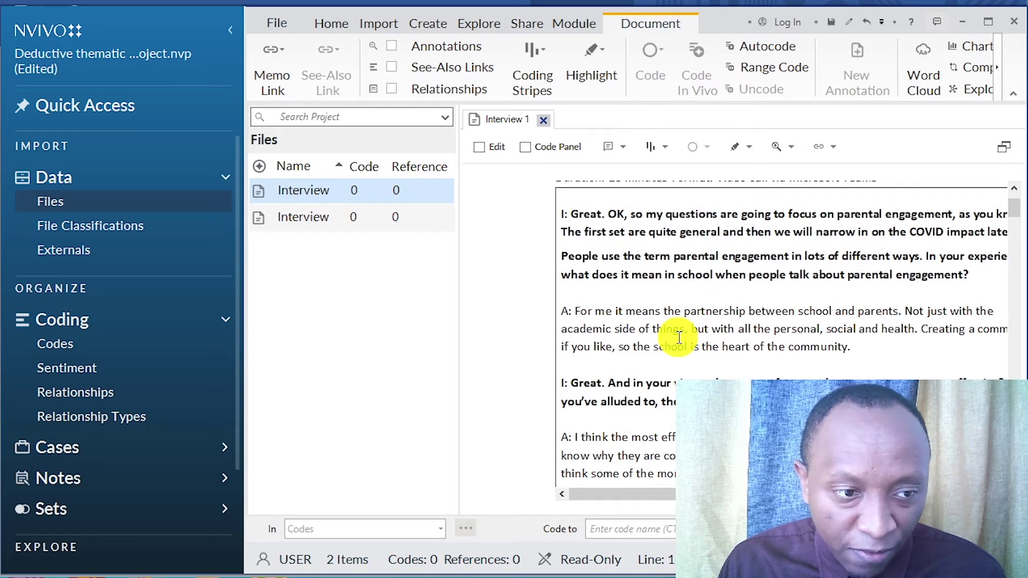
pyautogui.click(93, 344)
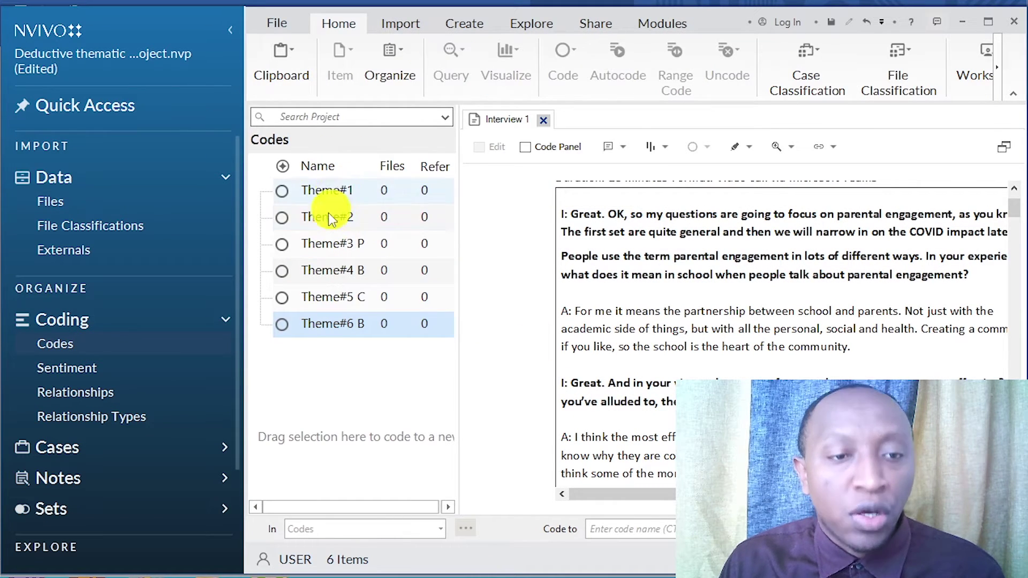
pyautogui.click(228, 37)
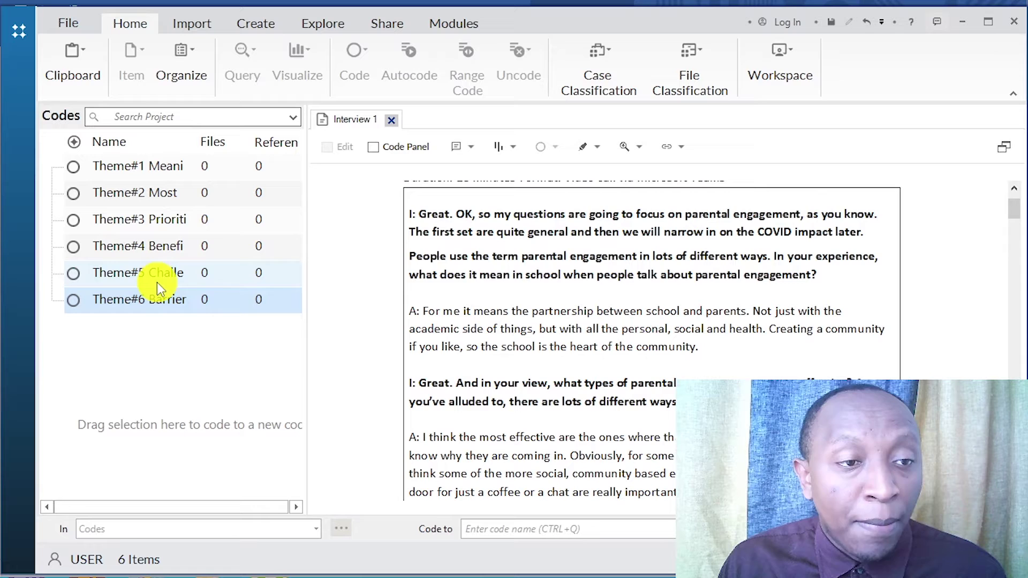
# Step: Switch to the Word interview questions document, review the first question on the meaning of parental engagement, and return to NVivo
pyautogui.scroll(2, 503, 259)
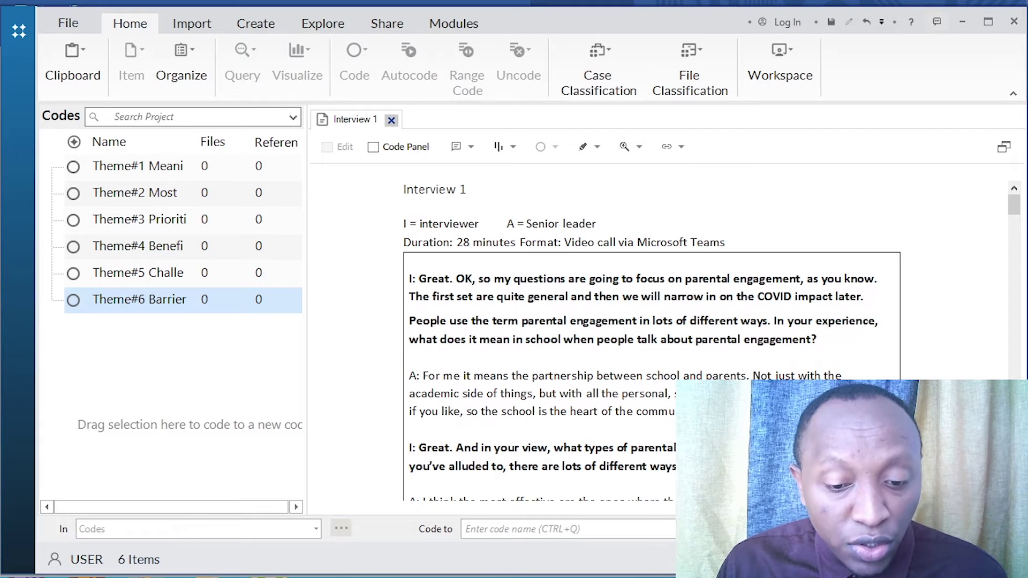
pyautogui.hotkey('alt', 'Tab')
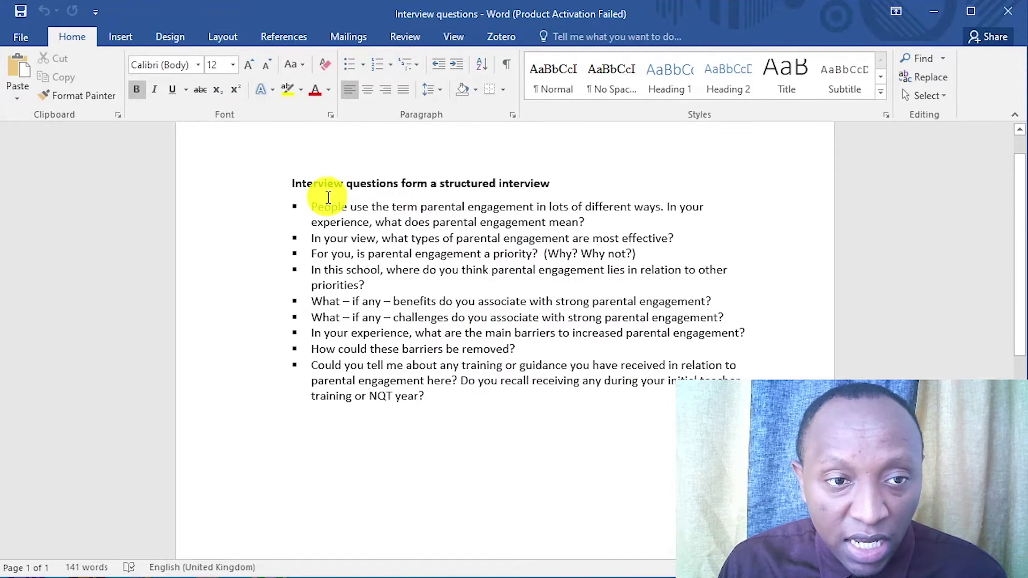
pyautogui.moveTo(307, 207); pyautogui.dragTo(594, 217)
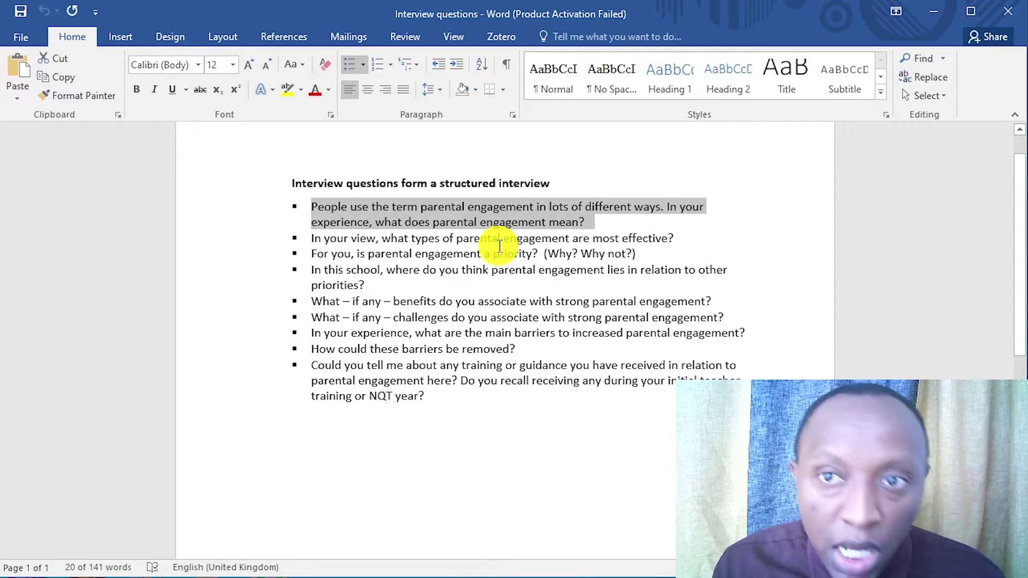
pyautogui.click(935, 11)
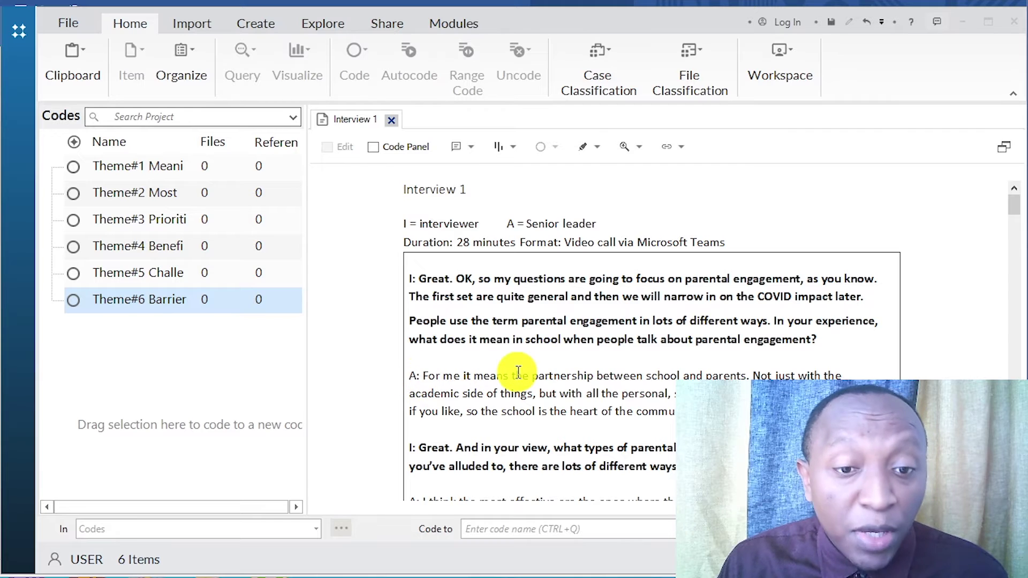
# Step: Code the sentence "For me it means the partnership between school and parents" to a new code named "Partneship between school and parents"
pyautogui.moveTo(752, 376); pyautogui.dragTo(168, 375)
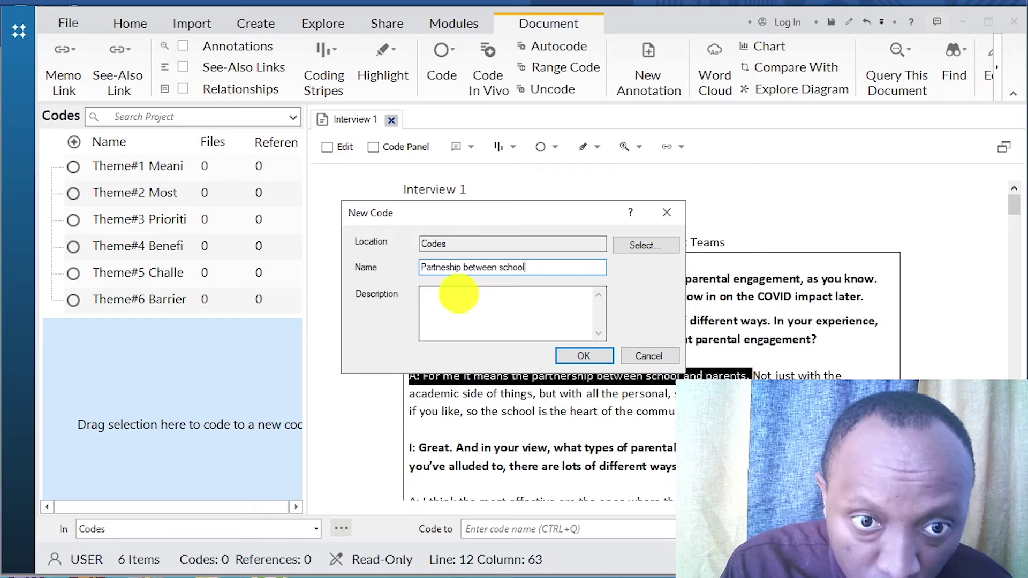
pyautogui.write('ents')
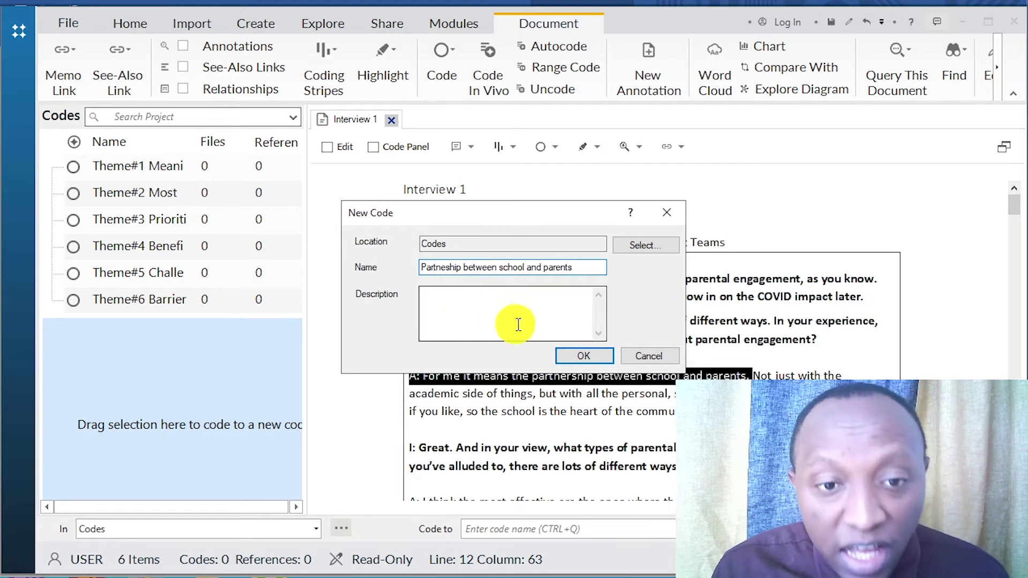
pyautogui.click(568, 356)
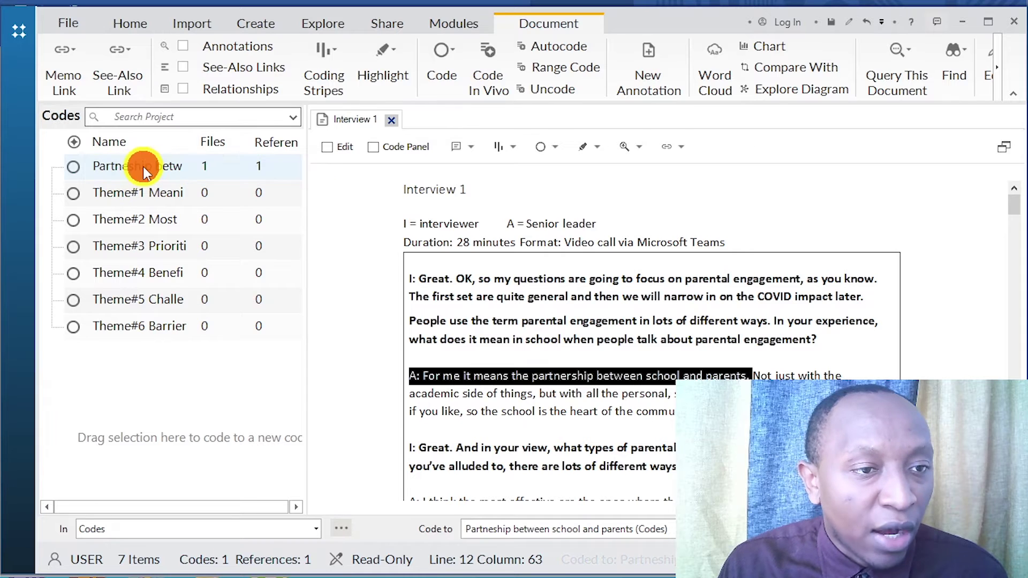
# Step: Nest the "Partneship between school and parents" code under Theme#1 and expand the theme to show it
pyautogui.click(143, 167)
pyautogui.click(149, 165)
pyautogui.moveTo(155, 166); pyautogui.dragTo(149, 190)
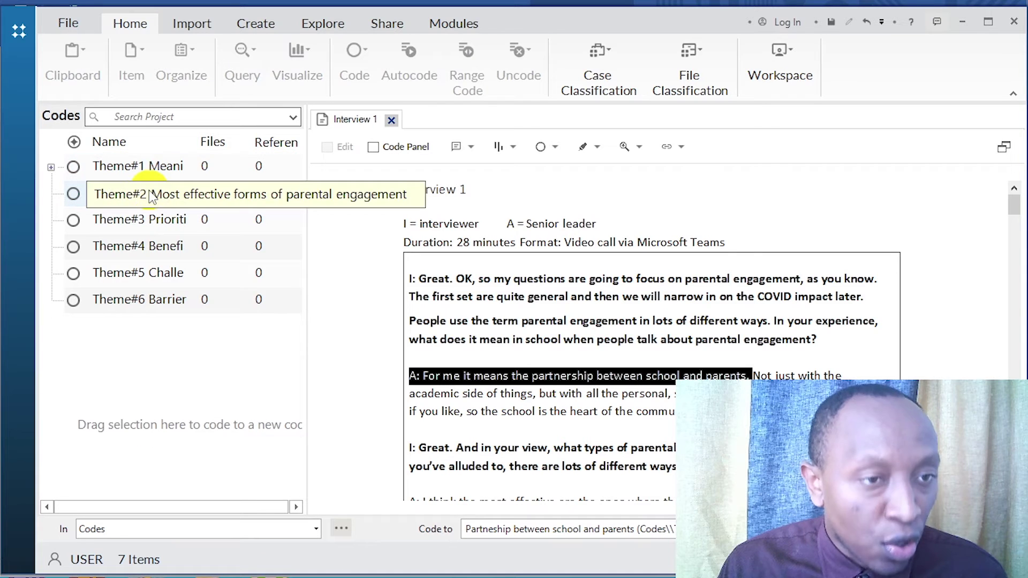
pyautogui.click(53, 169)
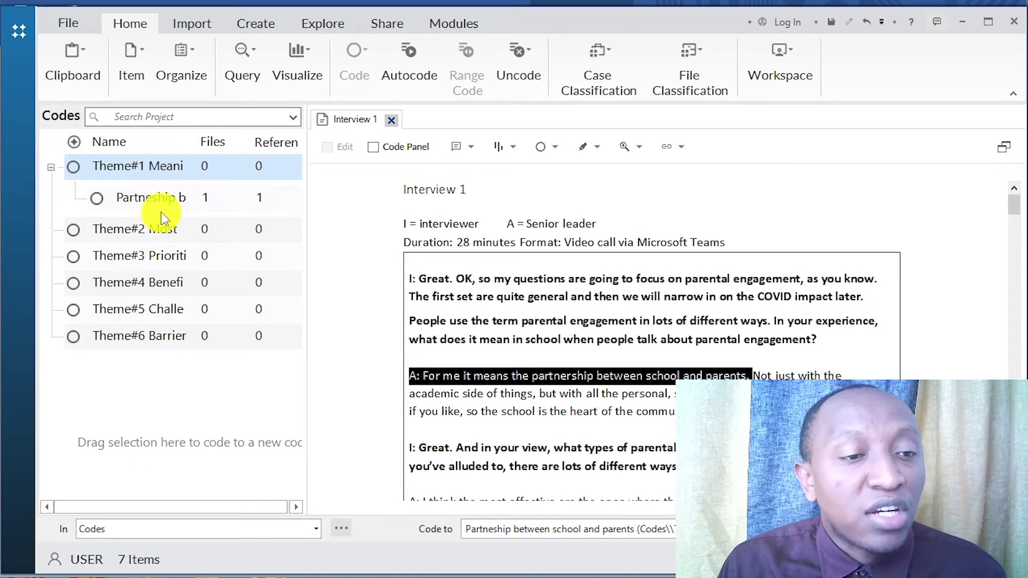
# Step: Check the name and description in the Theme#1 code's properties
pyautogui.rightClick(159, 166)
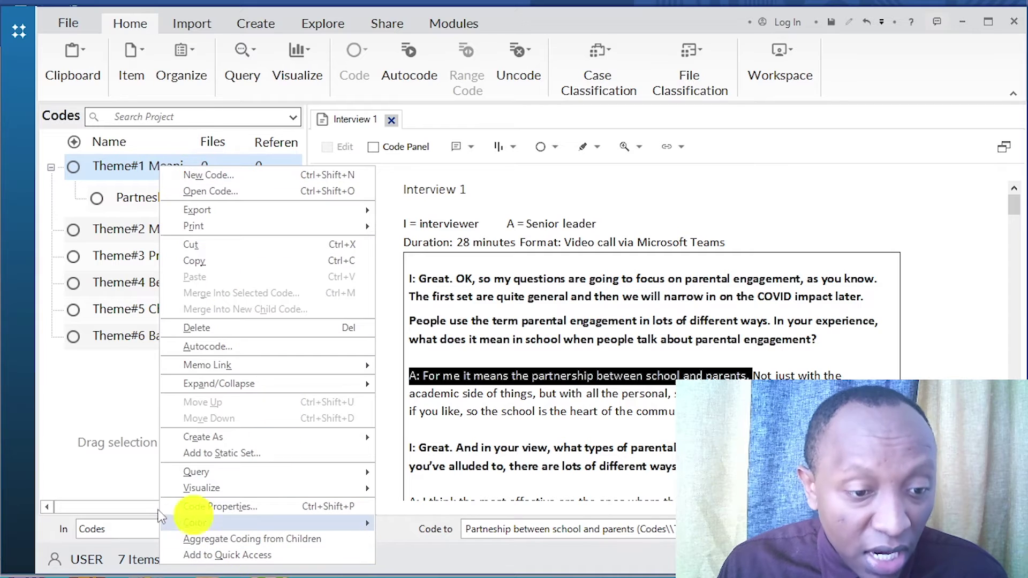
pyautogui.click(138, 175)
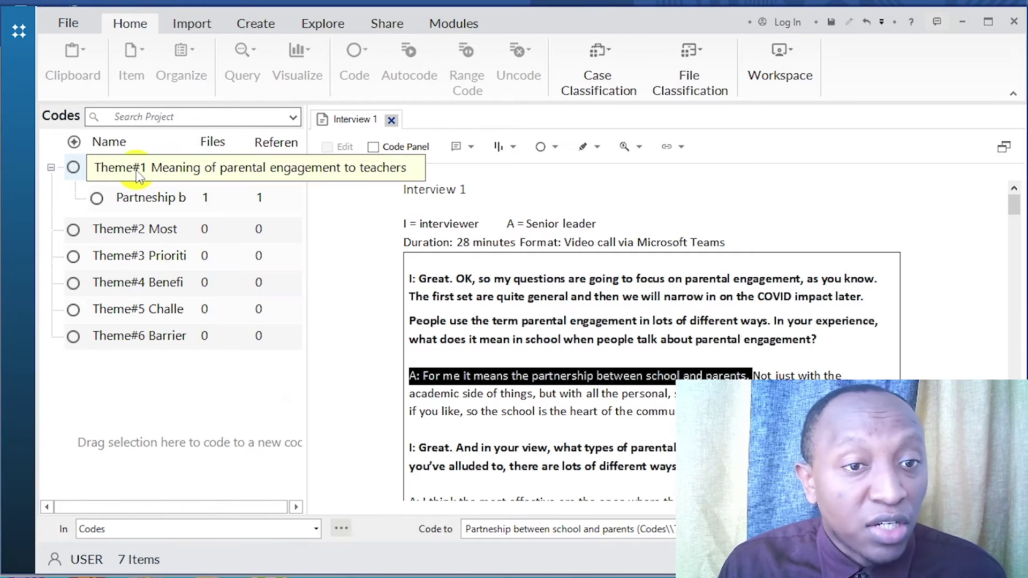
pyautogui.rightClick(138, 170)
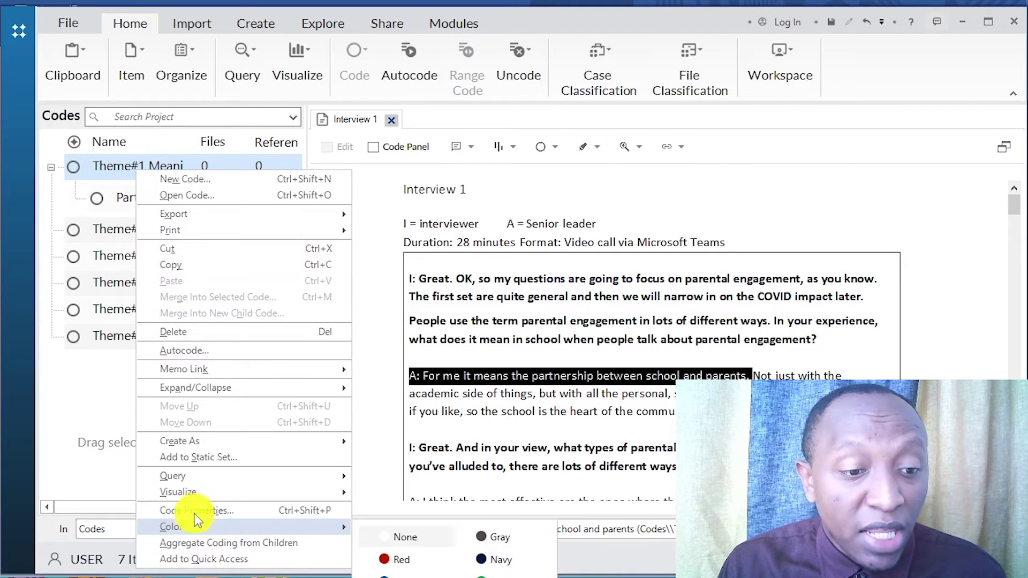
pyautogui.click(195, 512)
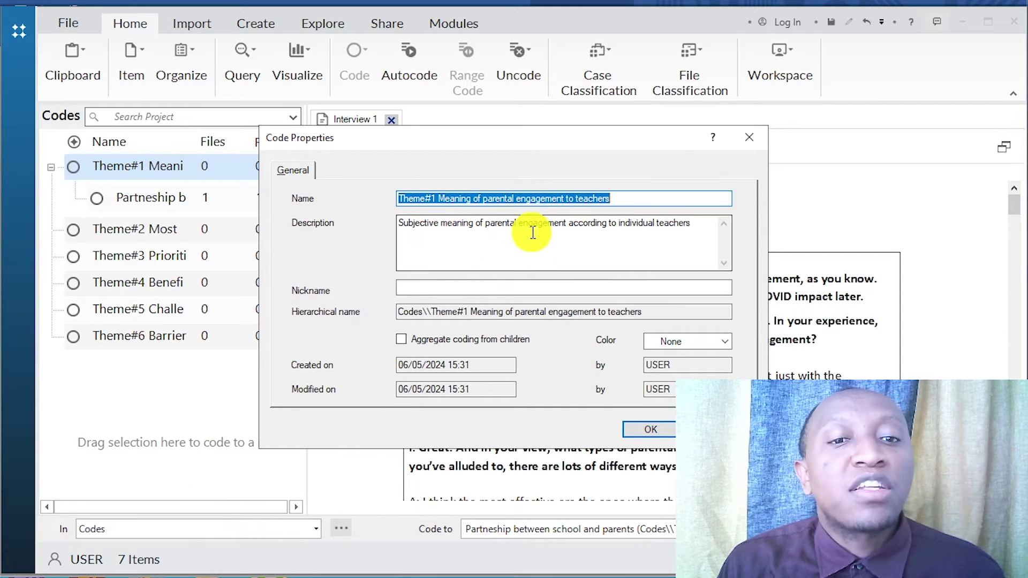
pyautogui.click(647, 427)
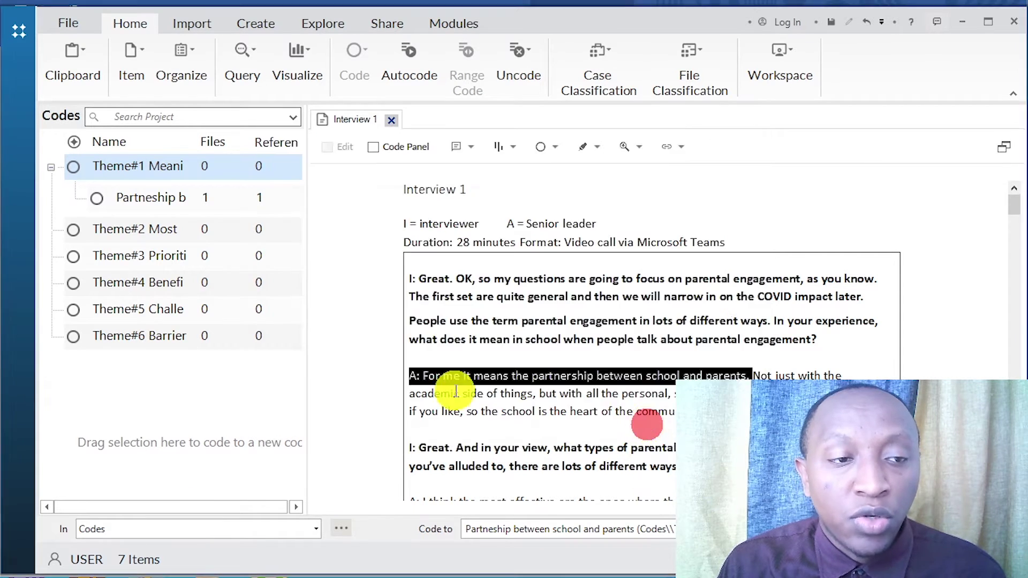
# Step: Turn on aggregate coding from children for the Theme#1 code and check that the option is ticked
pyautogui.rightClick(194, 168)
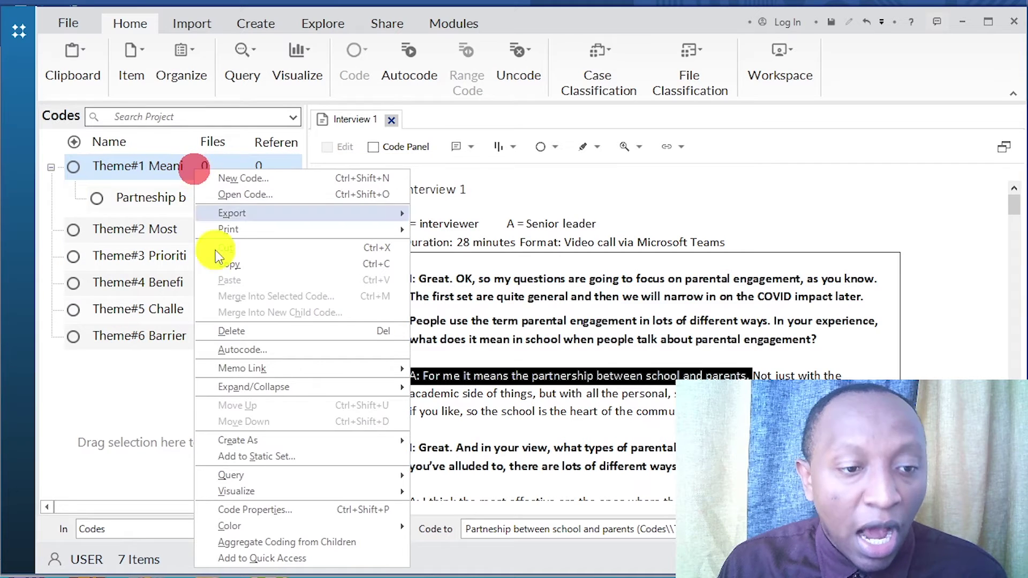
pyautogui.click(258, 542)
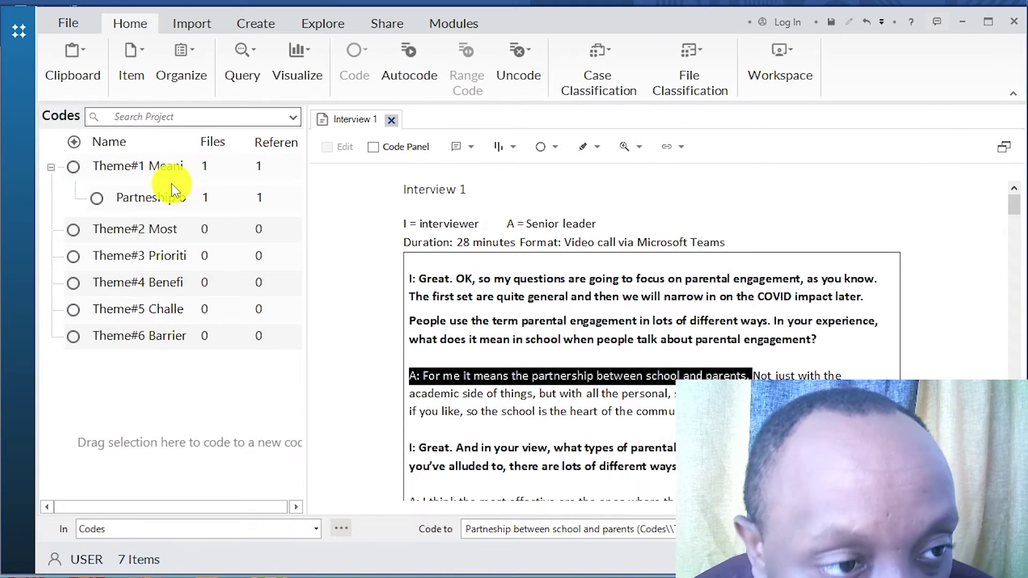
pyautogui.rightClick(170, 170)
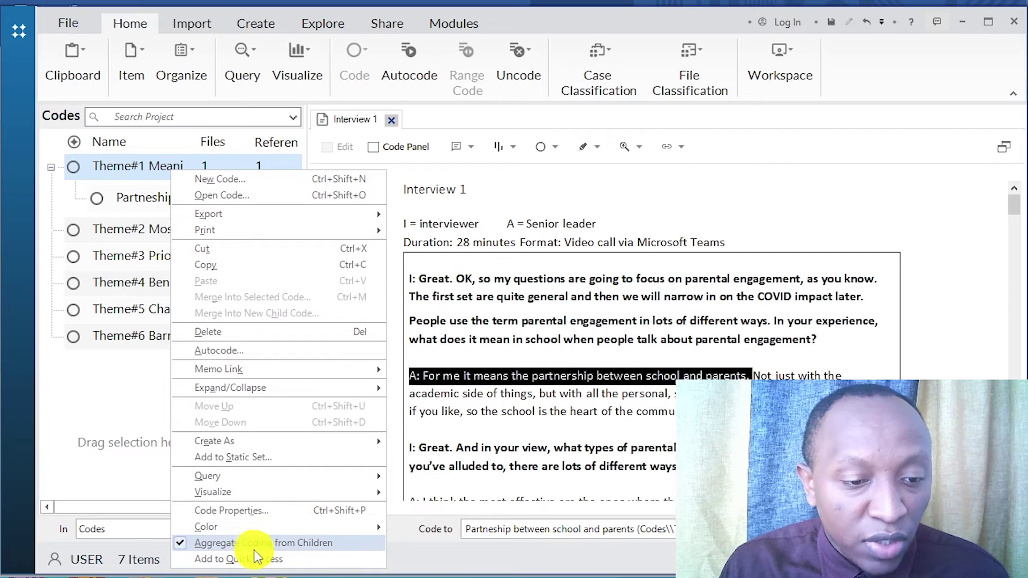
pyautogui.click(586, 340)
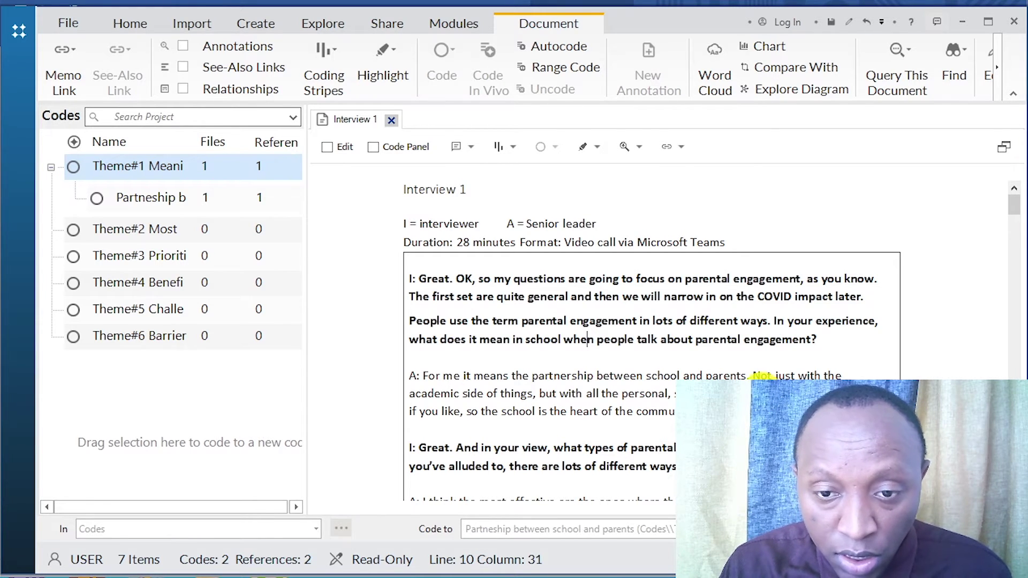
# Step: Start a new code from the full first answer, and dictate and copy "Establishment of a community with the school being at the heart of the community" in Google Docs
pyautogui.moveTo(788, 411)
pyautogui.mouseDown()
pyautogui.moveTo(750, 393)
pyautogui.moveTo(570, 436)
pyautogui.moveTo(552, 390)
pyautogui.moveTo(423, 376)
pyautogui.mouseUp()
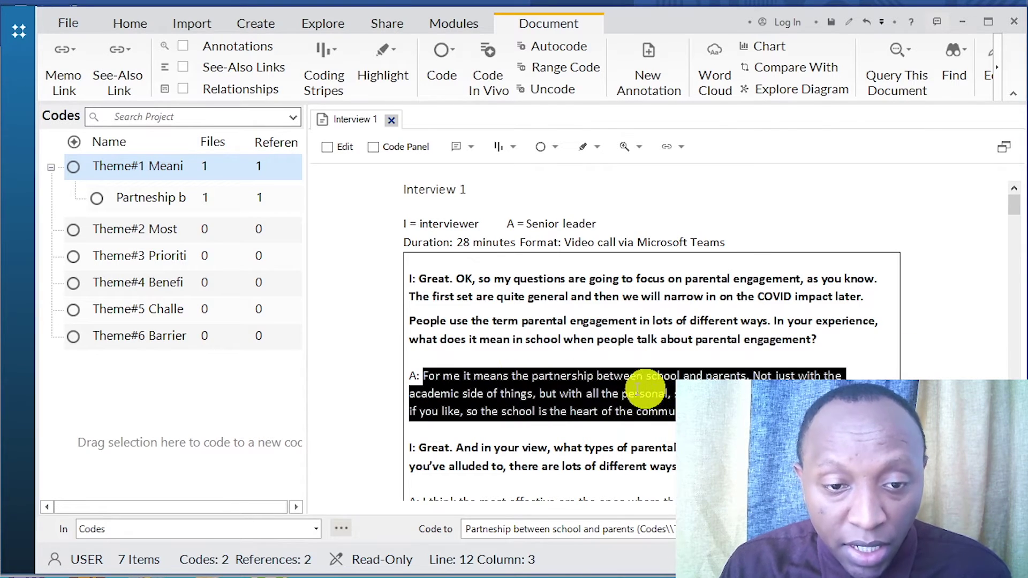
pyautogui.moveTo(472, 401); pyautogui.dragTo(185, 393)
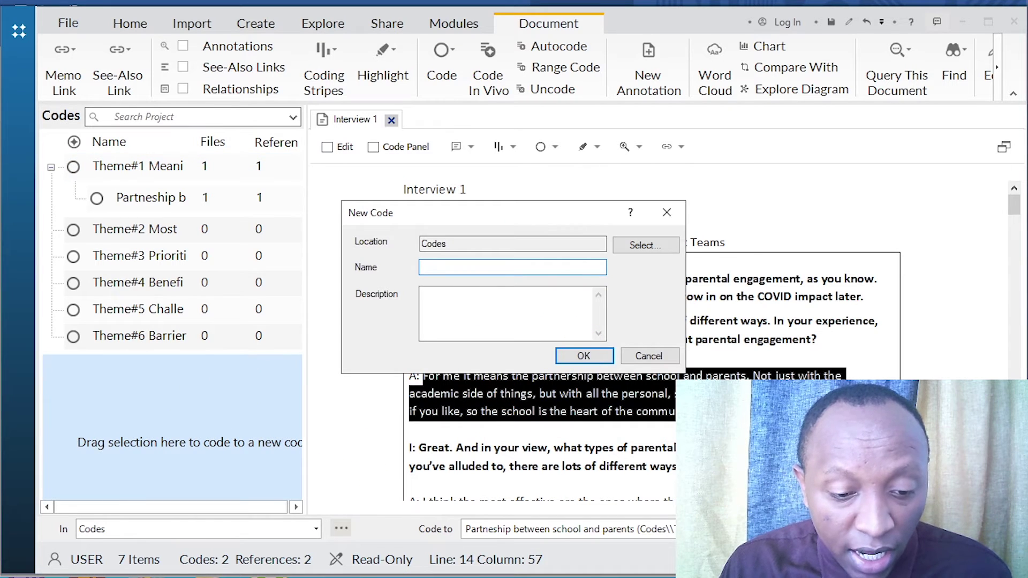
pyautogui.hotkey('alt', 'Tab')
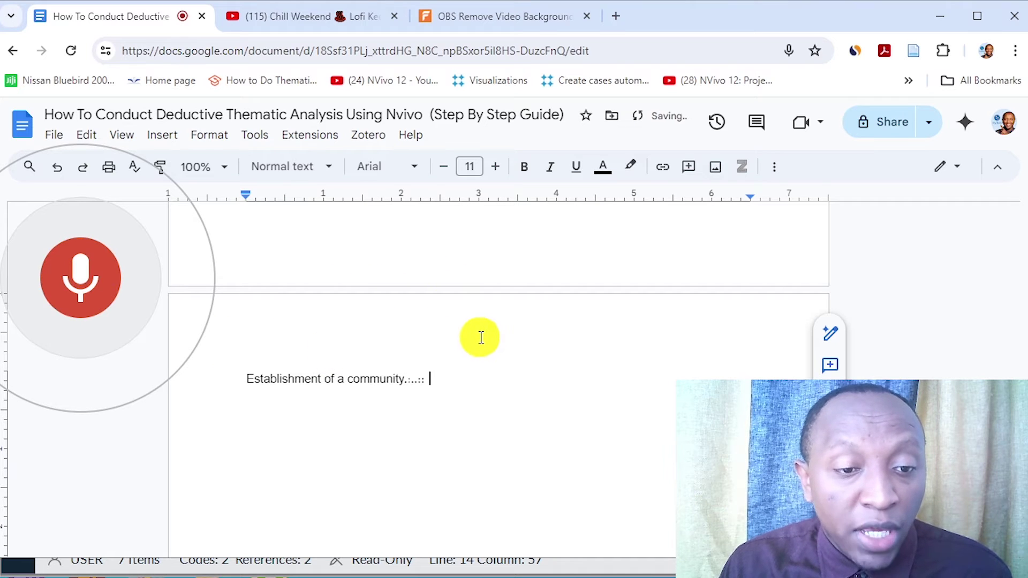
pyautogui.tripleClick(236, 379)
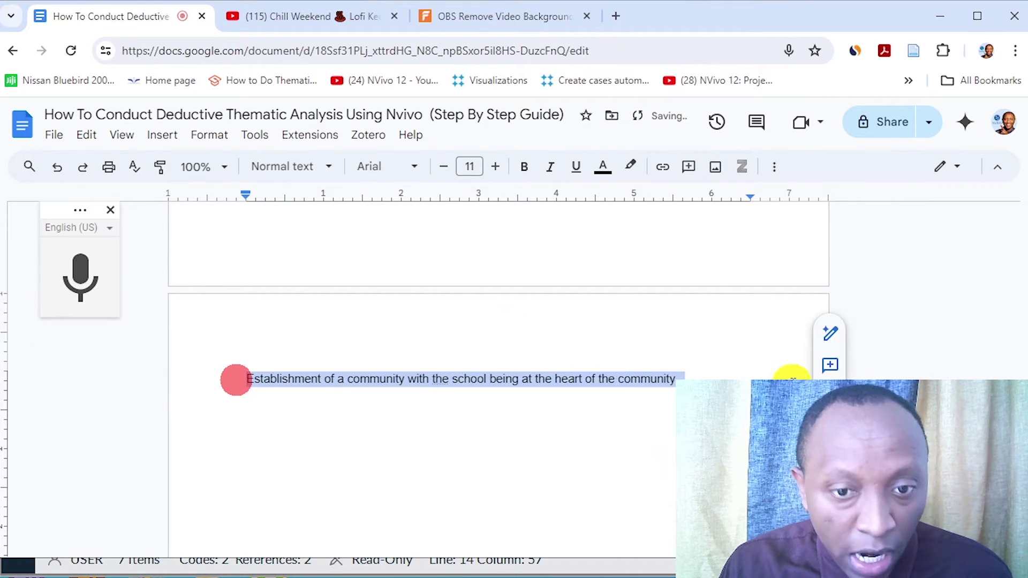
pyautogui.rightClick(604, 376)
pyautogui.click(657, 207)
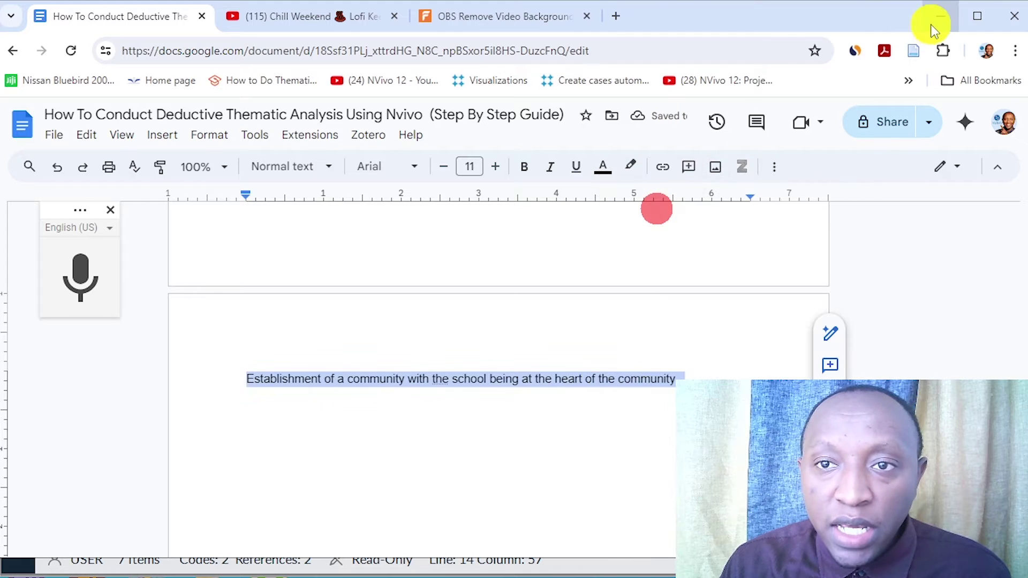
# Step: Return to NVivo and create the new code with the copied phrase about establishing a community as its name
pyautogui.click(938, 19)
pyautogui.rightClick(490, 269)
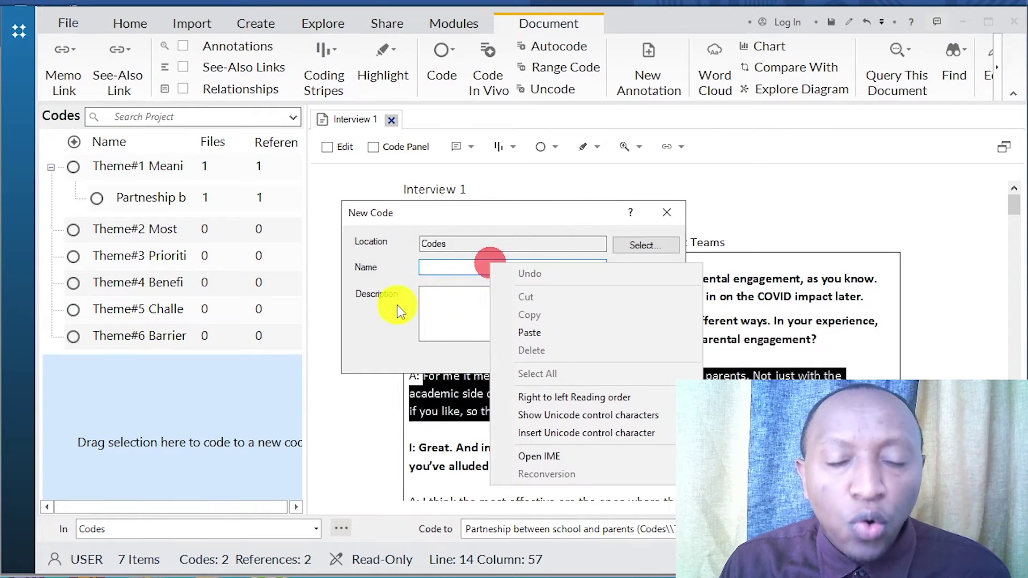
pyautogui.click(542, 332)
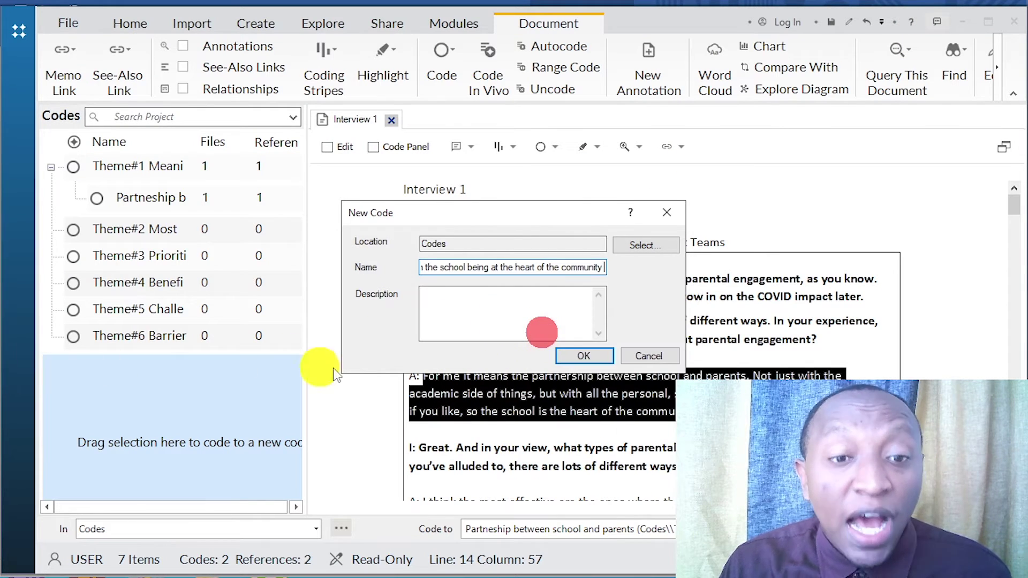
pyautogui.click(575, 355)
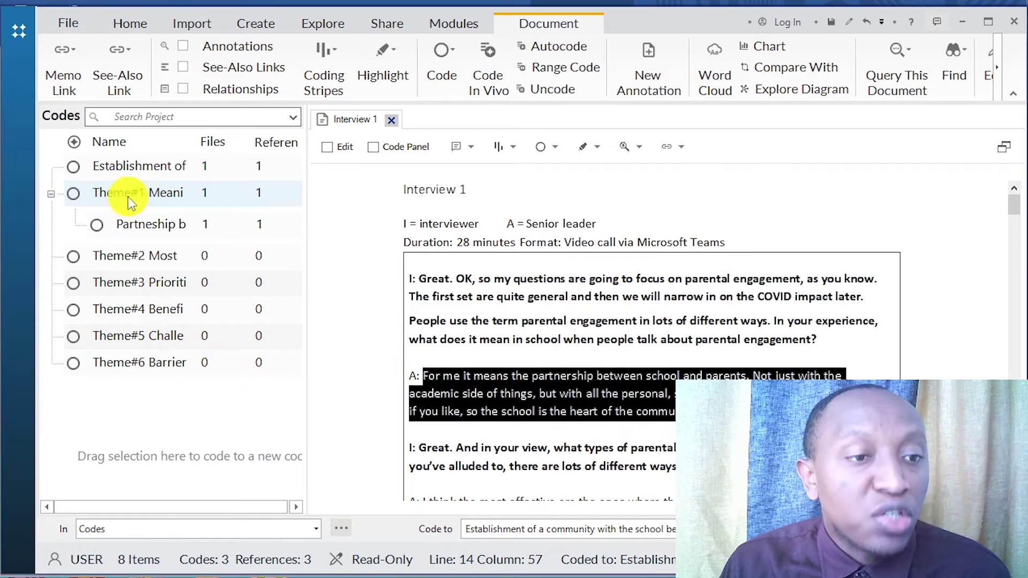
# Step: Nest the "Establishment of a community" code under Theme#1, go to the second question's answer in the transcript, and collapse the theme
pyautogui.click(126, 170)
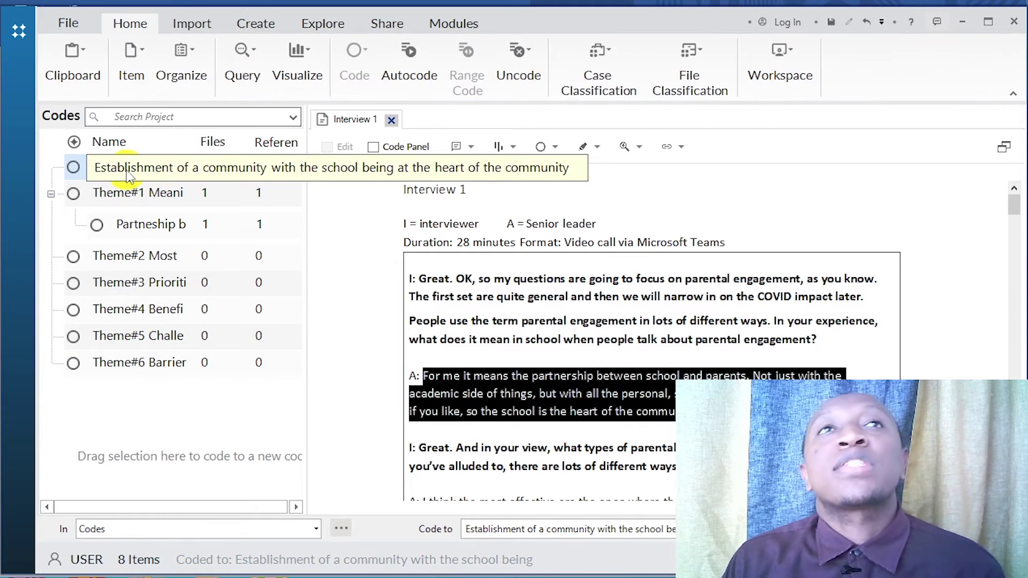
pyautogui.moveTo(124, 172); pyautogui.dragTo(172, 191)
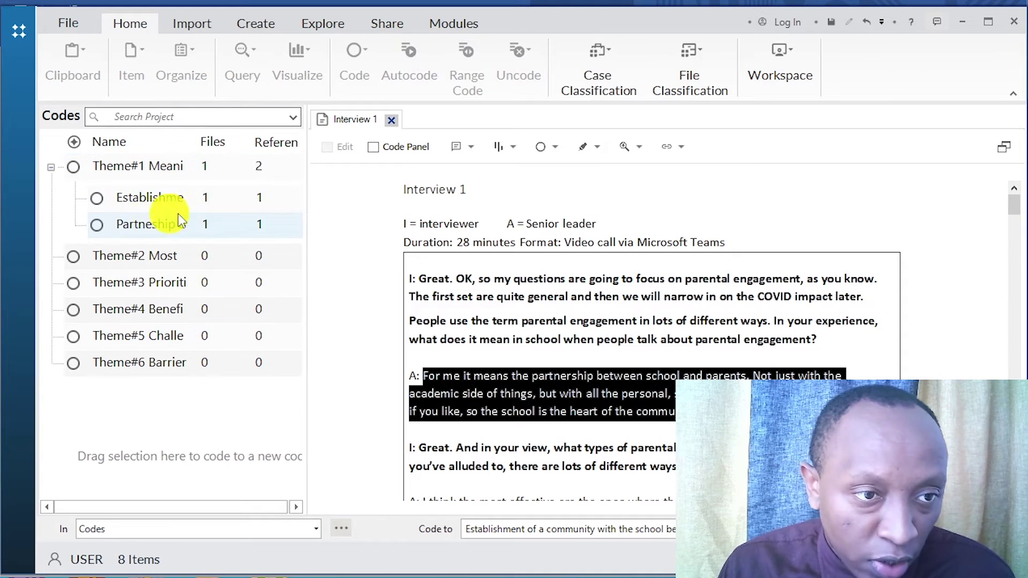
pyautogui.click(777, 393)
pyautogui.scroll(-2, 849, 291)
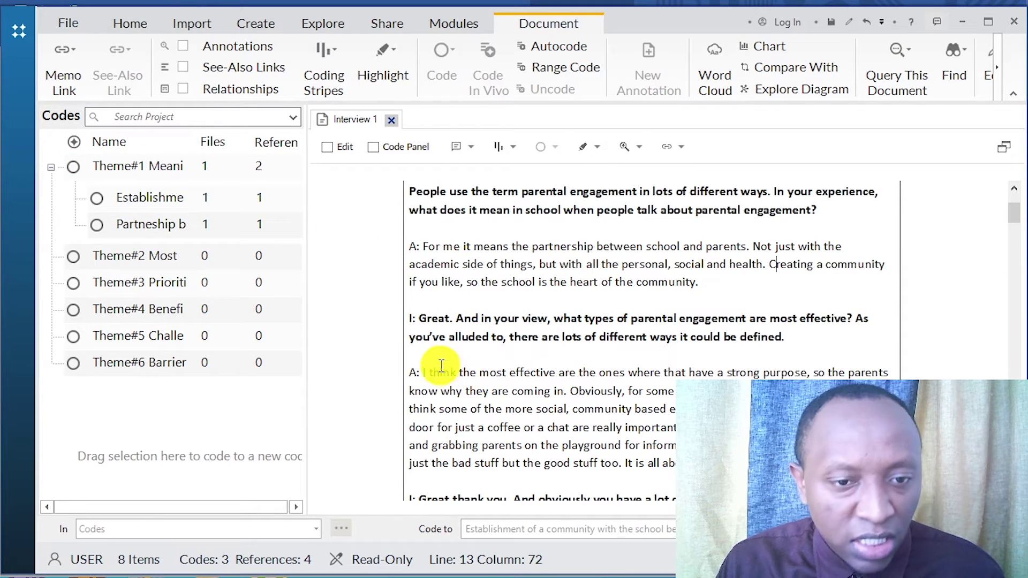
pyautogui.click(51, 167)
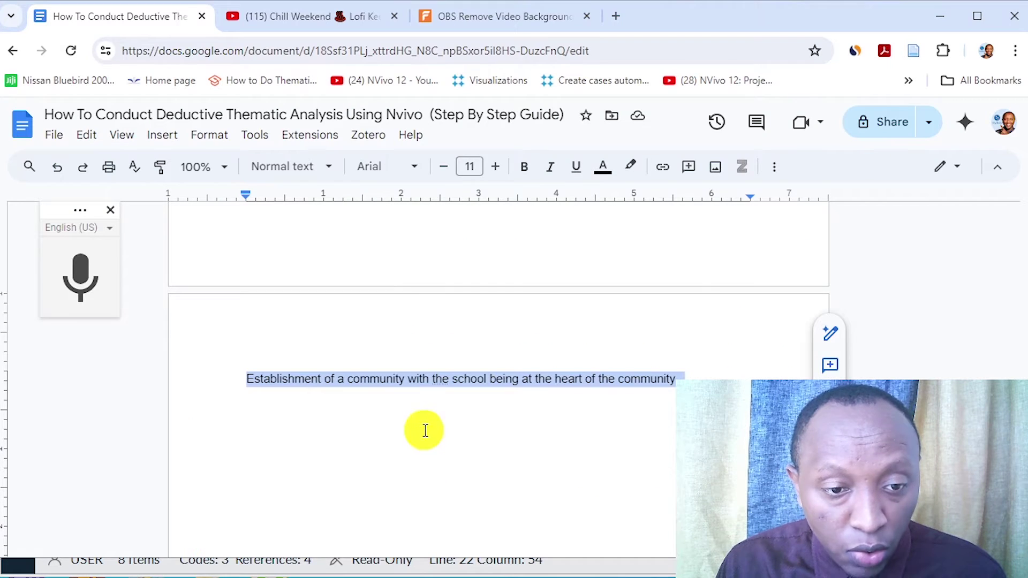
# Step: In Google Docs, dictate and copy the line "Socio and community based events that encourage parents to visit the school physically", then return to NVivo
pyautogui.click(702, 380)
pyautogui.press('Return')
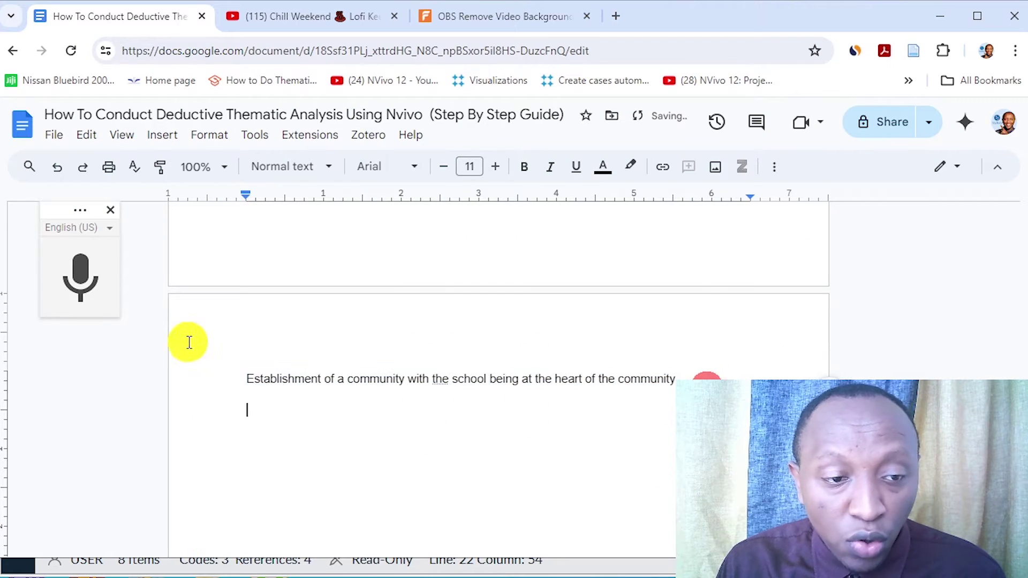
pyautogui.click(80, 265)
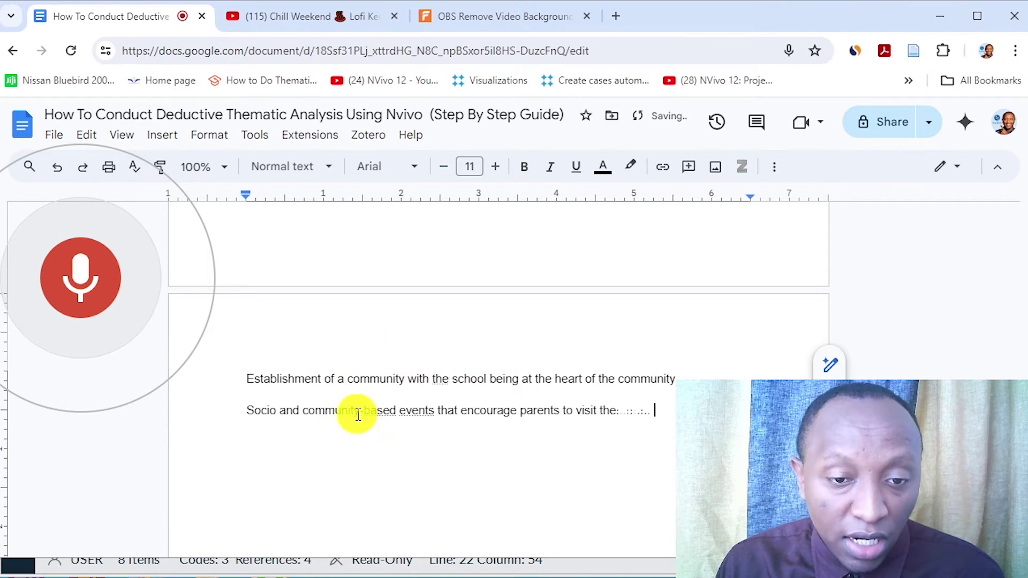
pyautogui.click(939, 17)
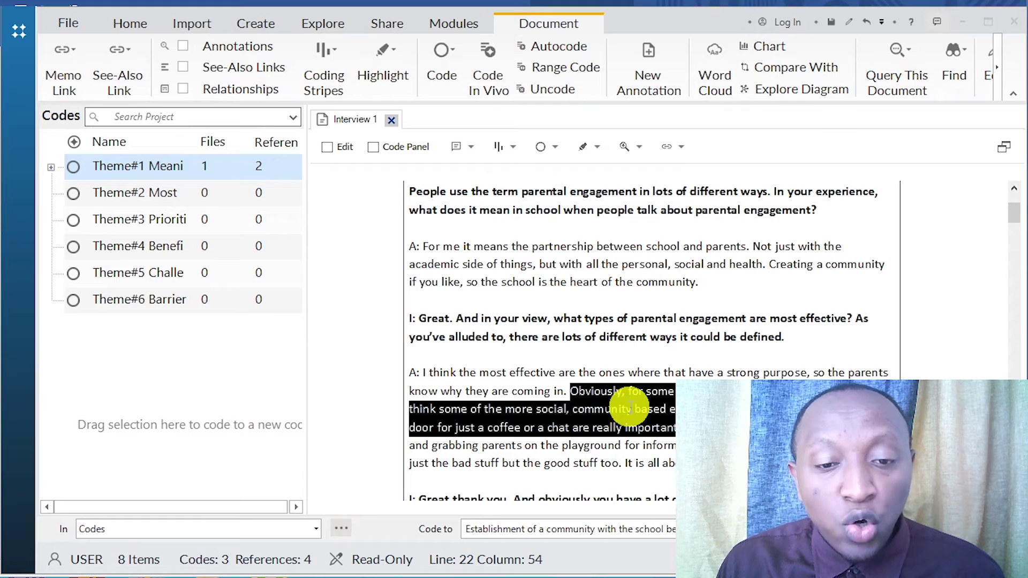
# Step: Code the selected passage to a new code named "Socio and community-based events that encourage parents to visit the school physically"
pyautogui.moveTo(625, 409); pyautogui.dragTo(161, 377)
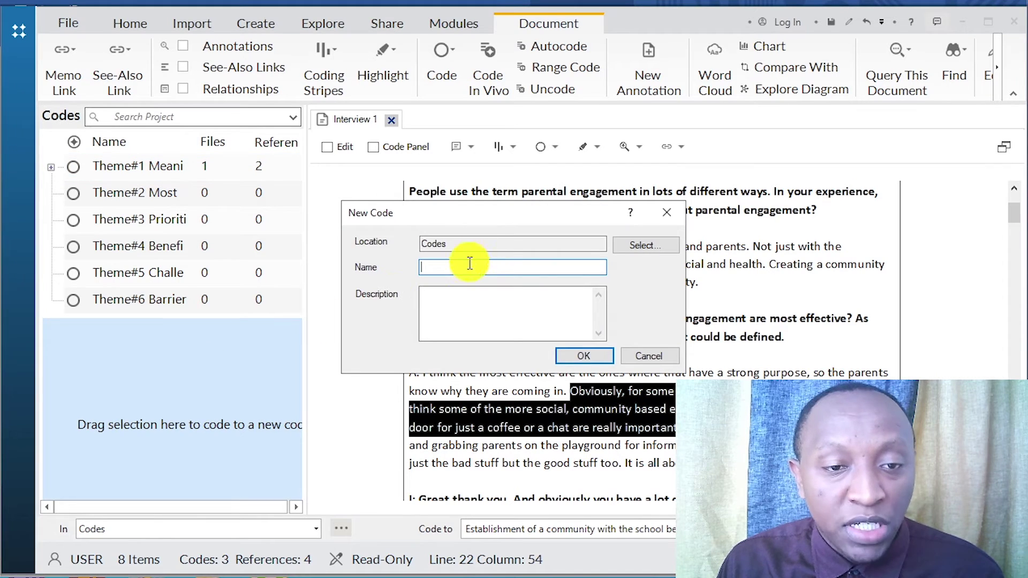
pyautogui.rightClick(447, 271)
pyautogui.click(486, 341)
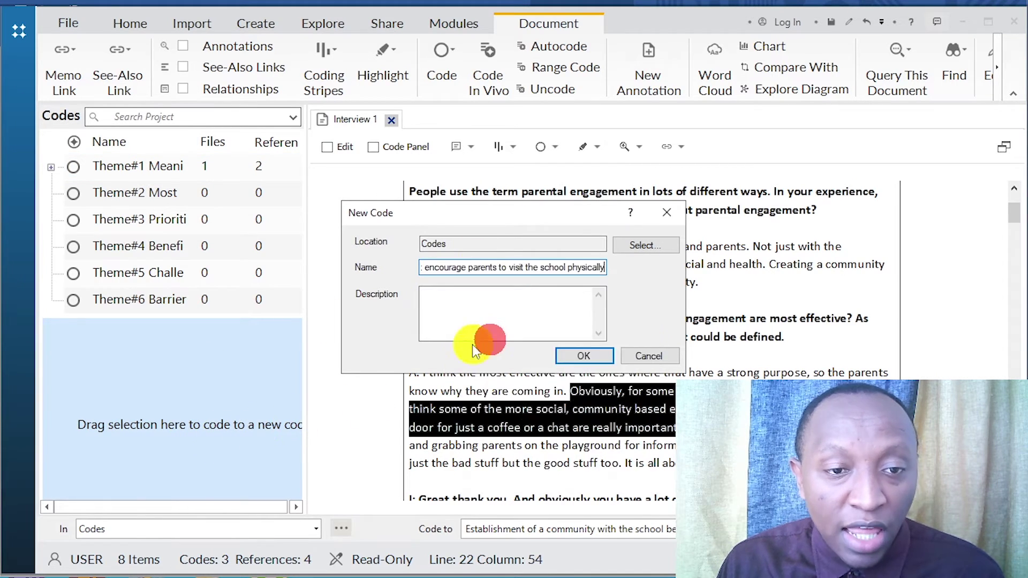
pyautogui.click(569, 358)
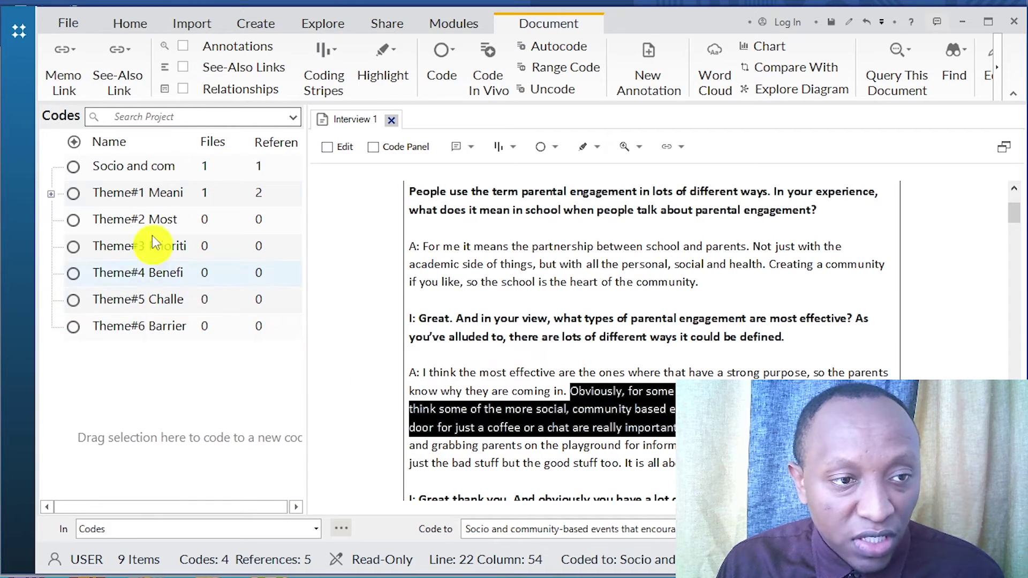
# Step: Nest the "Socio and community-based events" code under Theme#2, expand the theme, and aggregate its coding from children
pyautogui.click(138, 166)
pyautogui.keyDown('shift'); pyautogui.click(156, 217); pyautogui.keyUp('shift')
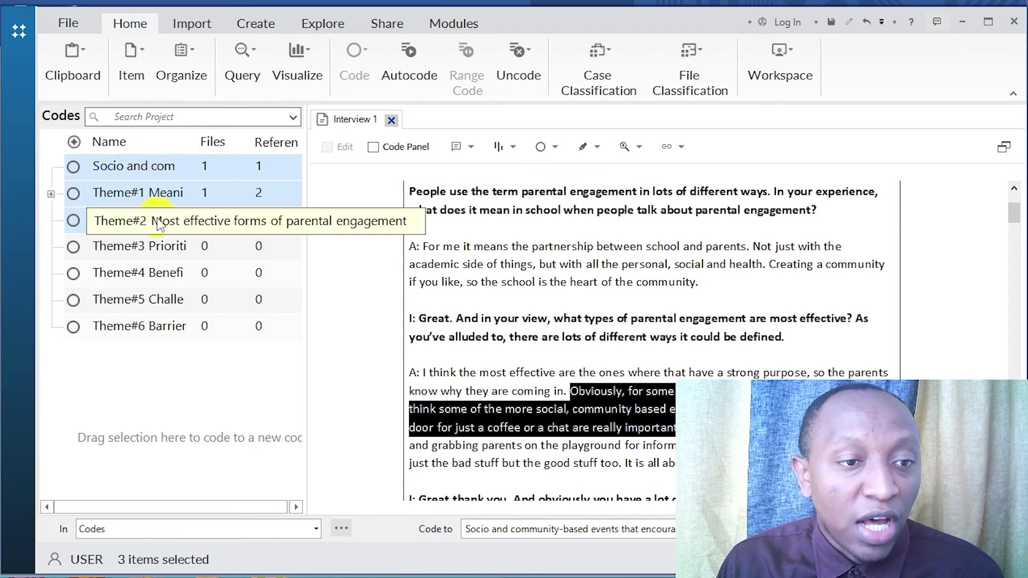
pyautogui.click(144, 170)
pyautogui.moveTo(126, 166); pyautogui.dragTo(148, 223)
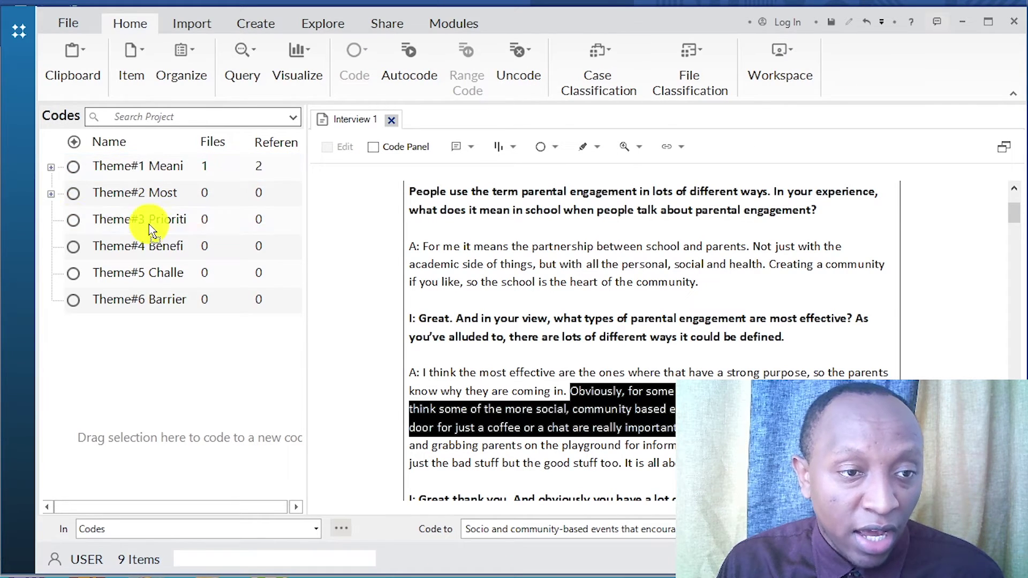
pyautogui.click(52, 194)
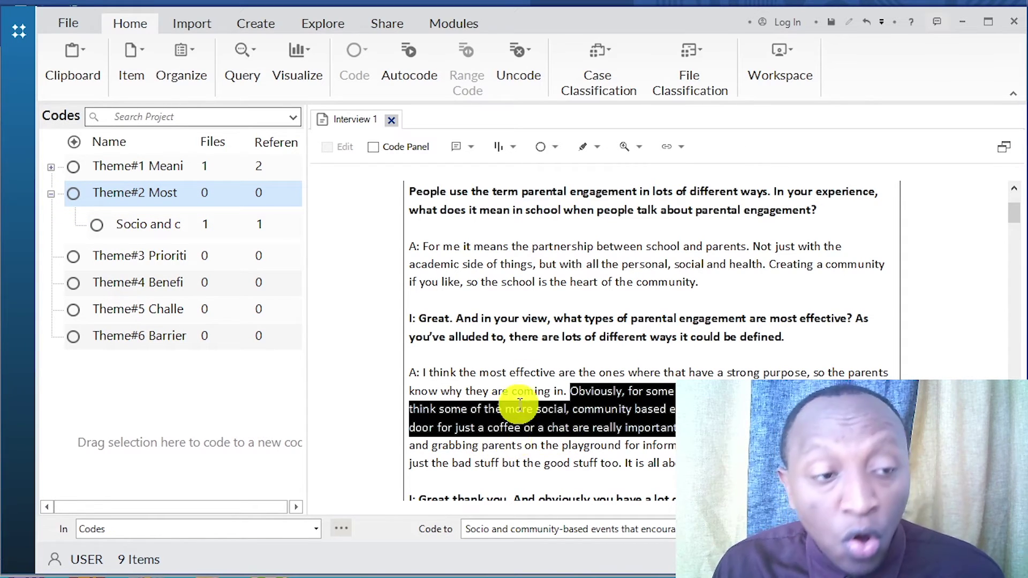
pyautogui.rightClick(188, 194)
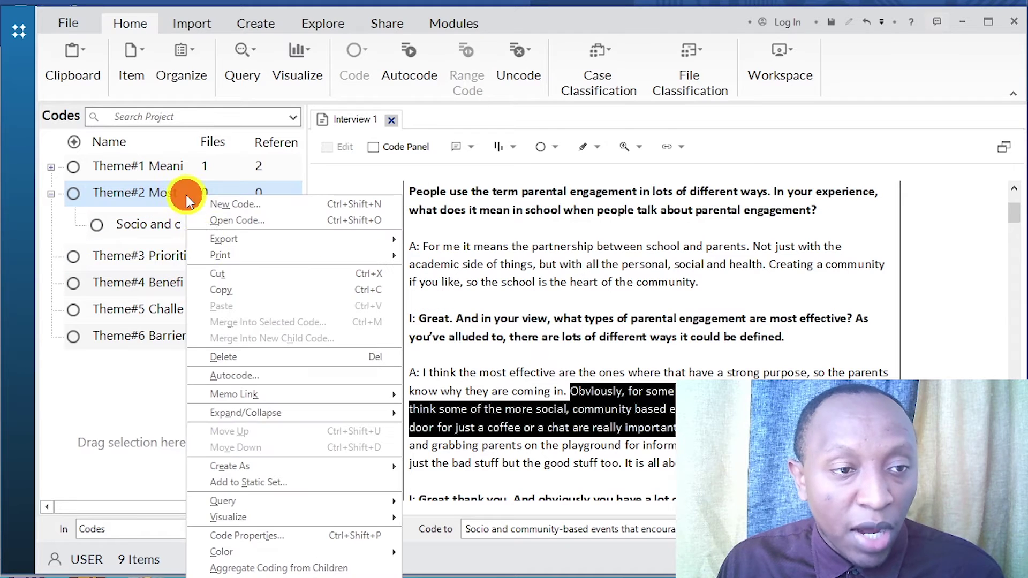
pyautogui.click(245, 569)
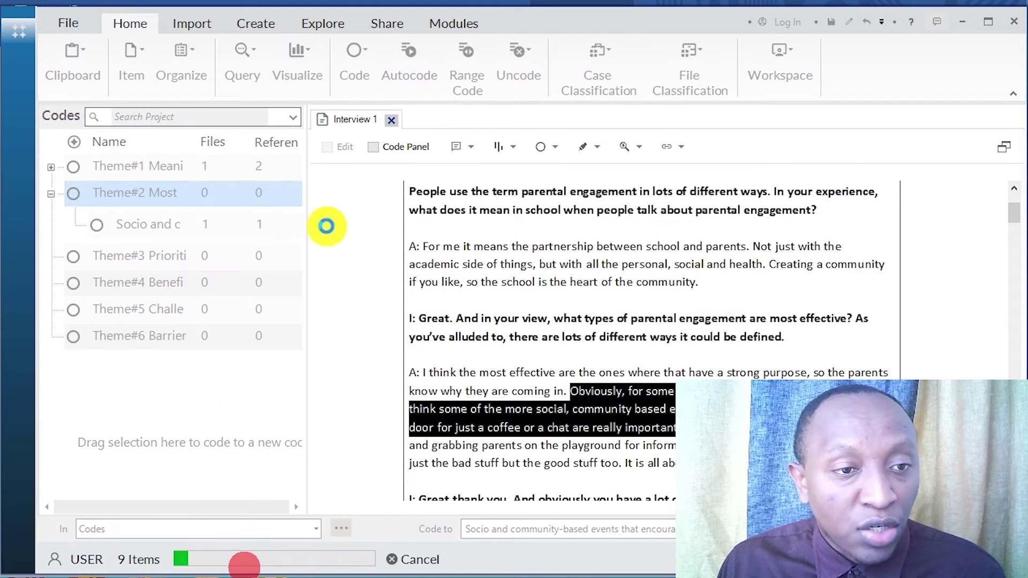
# Step: Select the phrase "As well as even things like phone calls" in the transcript and start a new code from it
pyautogui.scroll(-1, 661, 368)
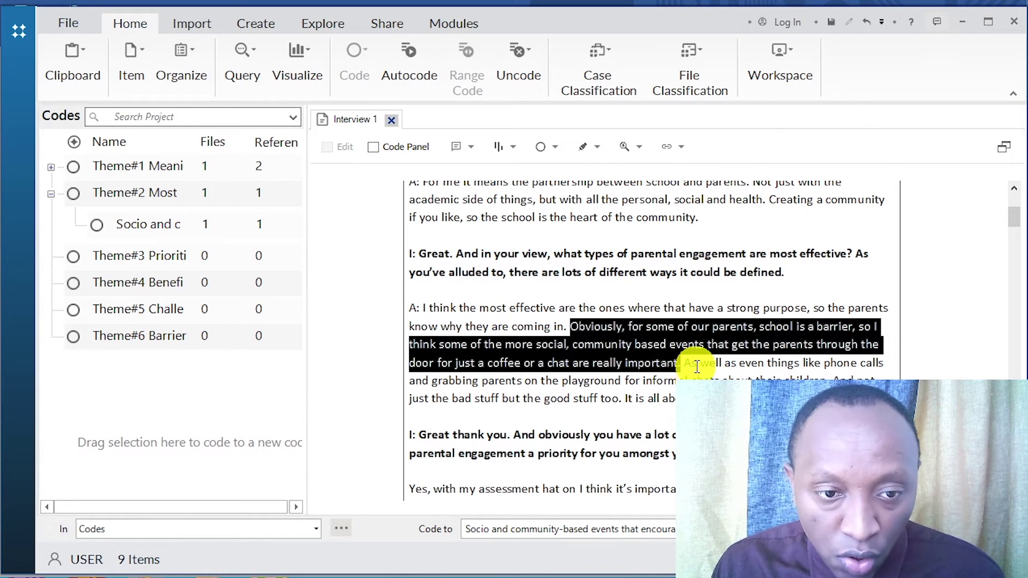
pyautogui.moveTo(686, 363); pyautogui.dragTo(885, 363)
pyautogui.moveTo(782, 363); pyautogui.dragTo(232, 425)
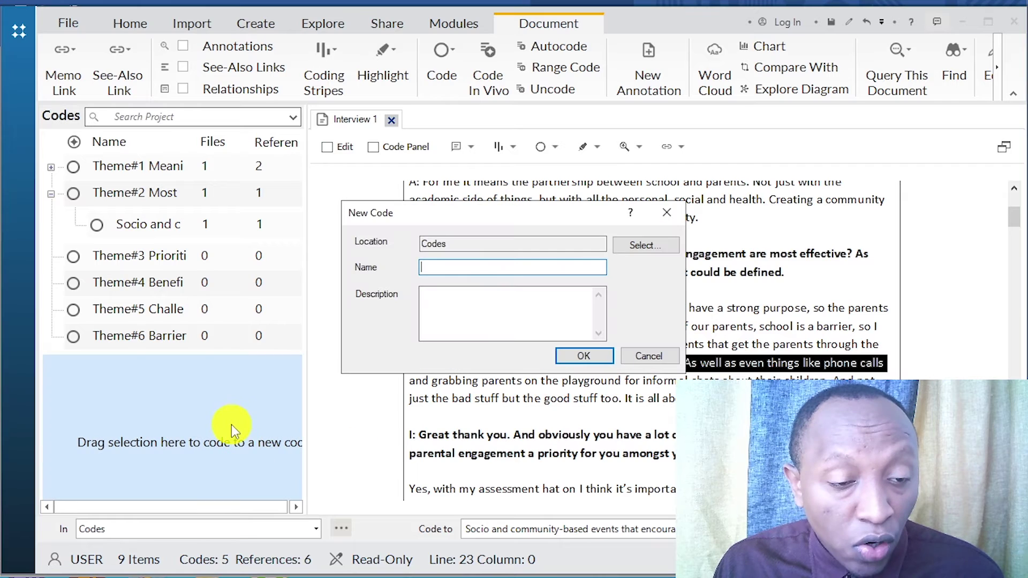
# Step: In Google Docs, dictate the phrase "Phone calls with parents" on a new line and copy it
pyautogui.hotkey('alt', 'Tab')
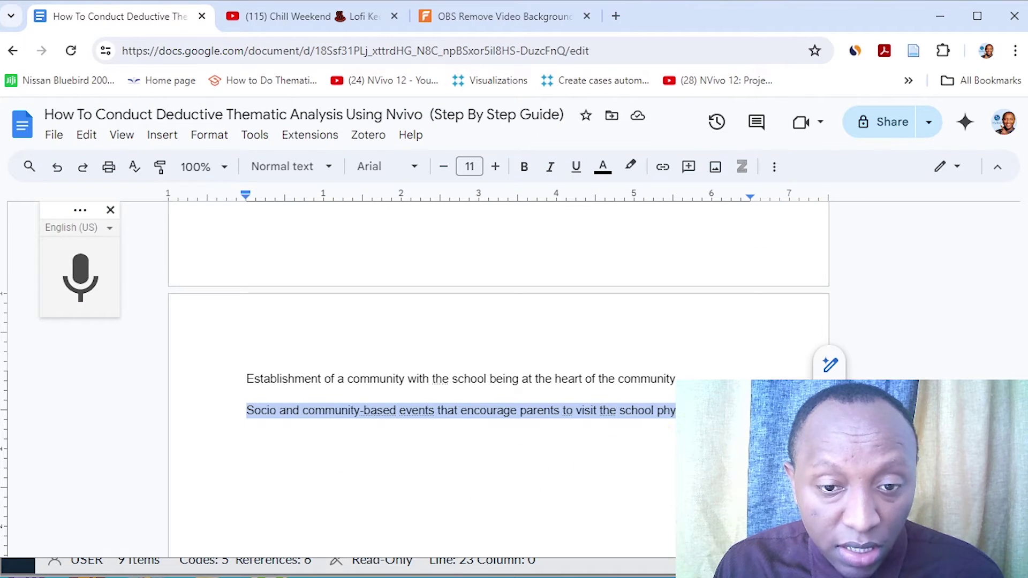
pyautogui.click(390, 440)
pyautogui.hotkey('ctrl', 'shift', 's')
pyautogui.click(71, 279)
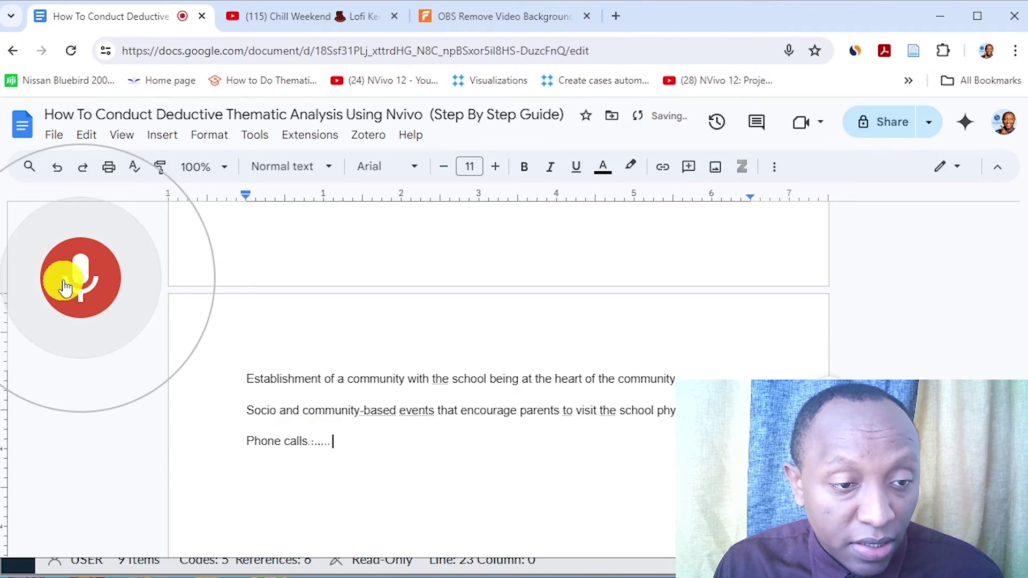
pyautogui.tripleClick(289, 440)
pyautogui.rightClick(335, 448)
pyautogui.click(379, 209)
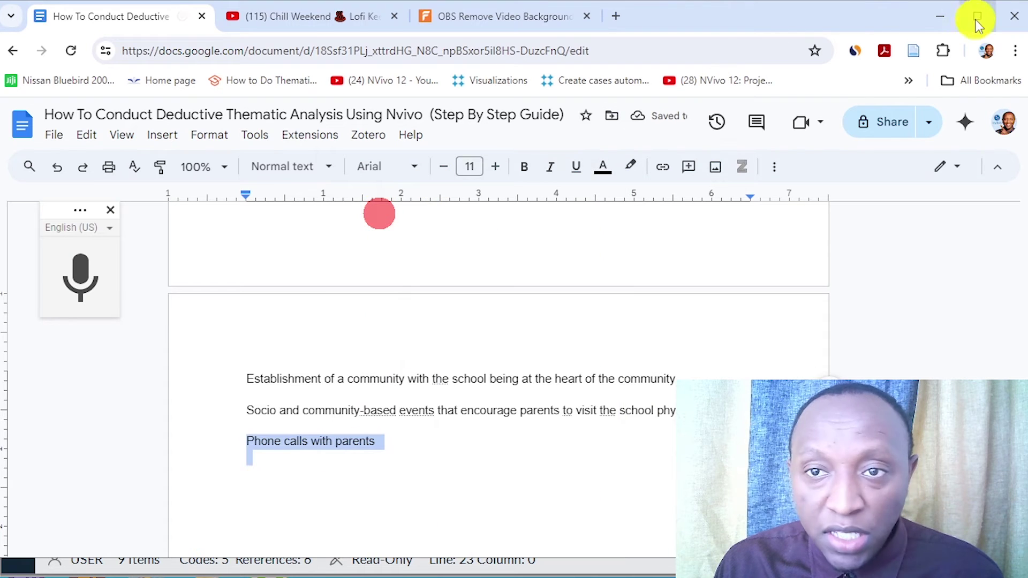
# Step: Return to NVivo, create the new code named "Phone calls with parents", and nest it under Theme#2
pyautogui.click(943, 14)
pyautogui.rightClick(466, 268)
pyautogui.click(509, 338)
pyautogui.click(584, 356)
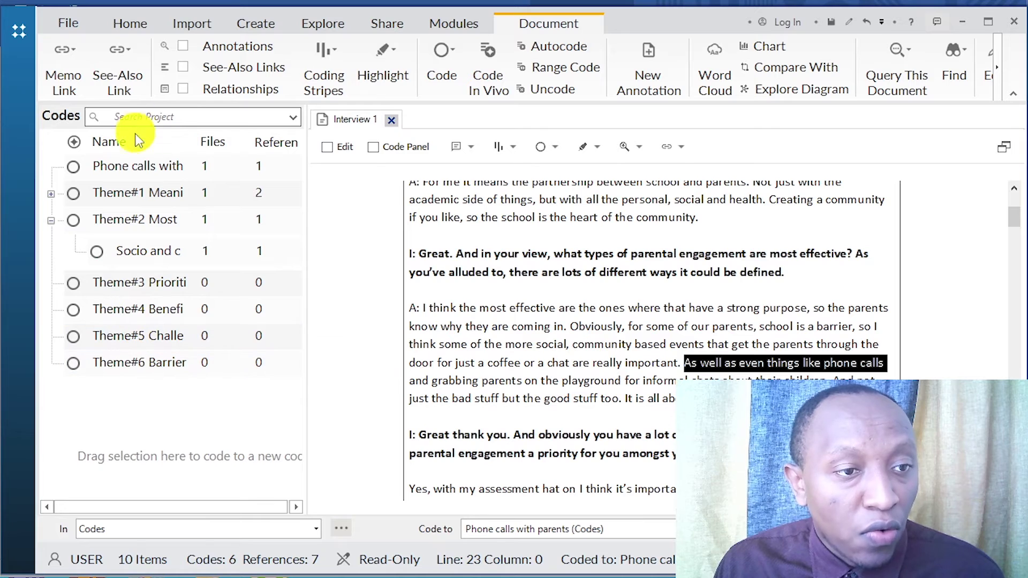
pyautogui.click(122, 165)
pyautogui.moveTo(203, 192); pyautogui.dragTo(168, 218)
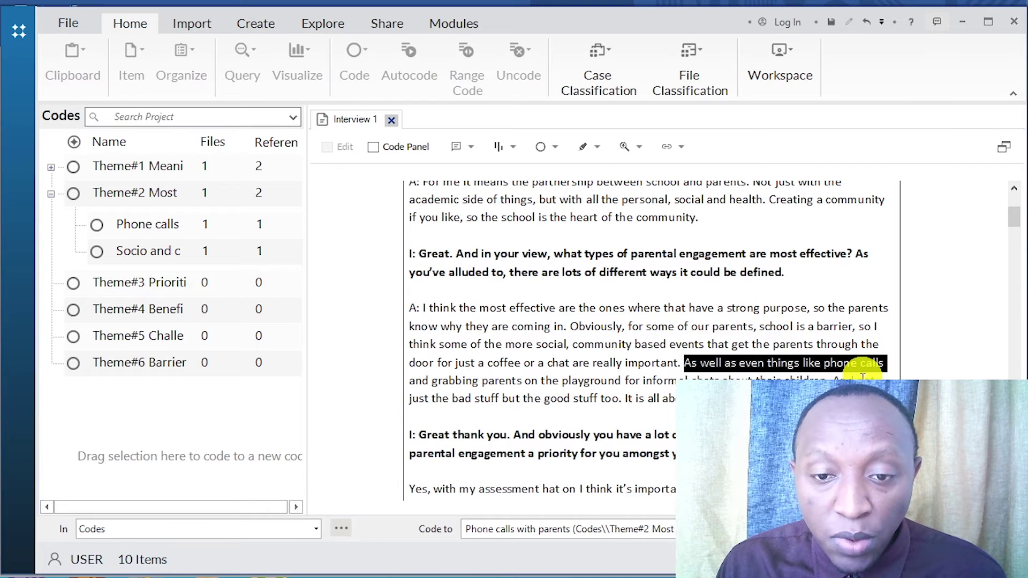
# Step: Code "and grabbing parents on the playground for informal chats about their children" to the existing "Socio and community-based events" code
pyautogui.moveTo(832, 380); pyautogui.dragTo(409, 381)
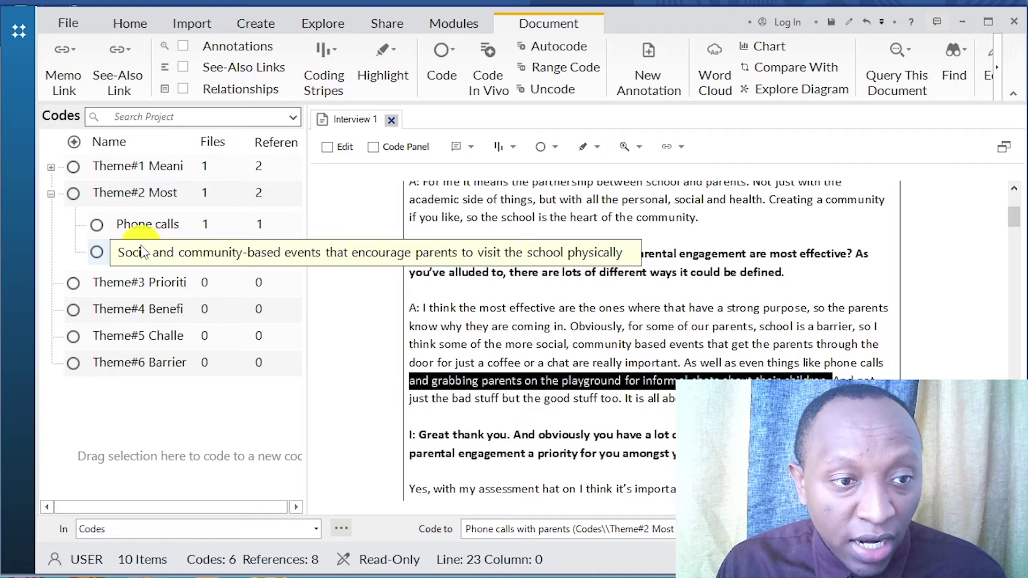
pyautogui.moveTo(494, 381); pyautogui.dragTo(175, 247)
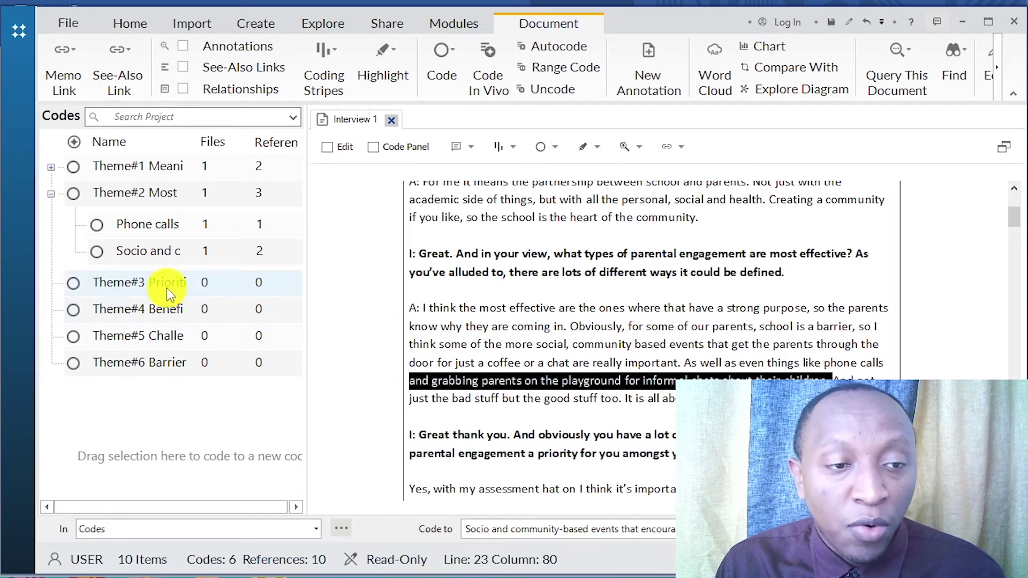
pyautogui.moveTo(552, 381); pyautogui.dragTo(197, 258)
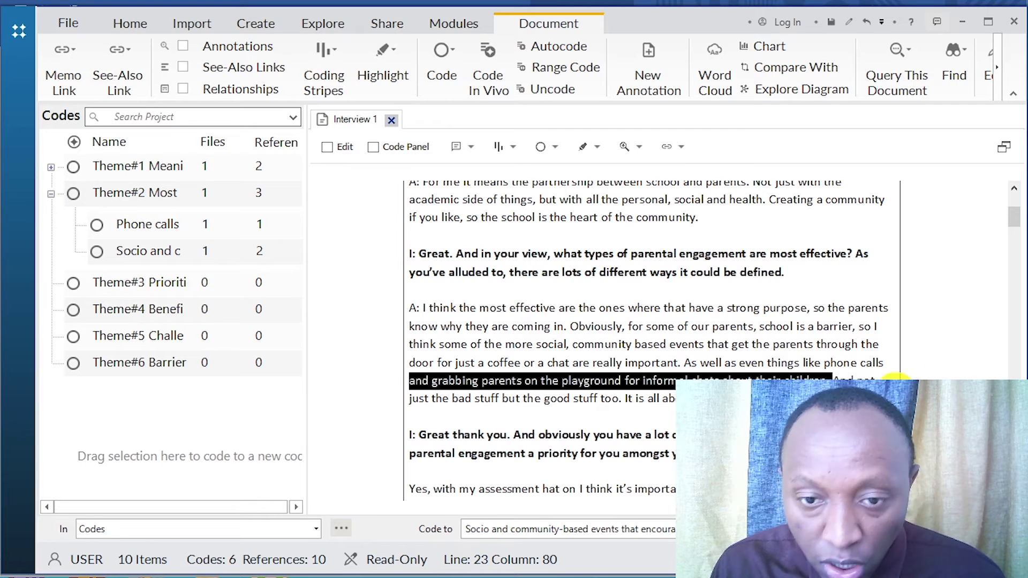
# Step: Collapse Theme#2 and select the first sentence of the answer on whether parental engagement is a priority
pyautogui.click(150, 197)
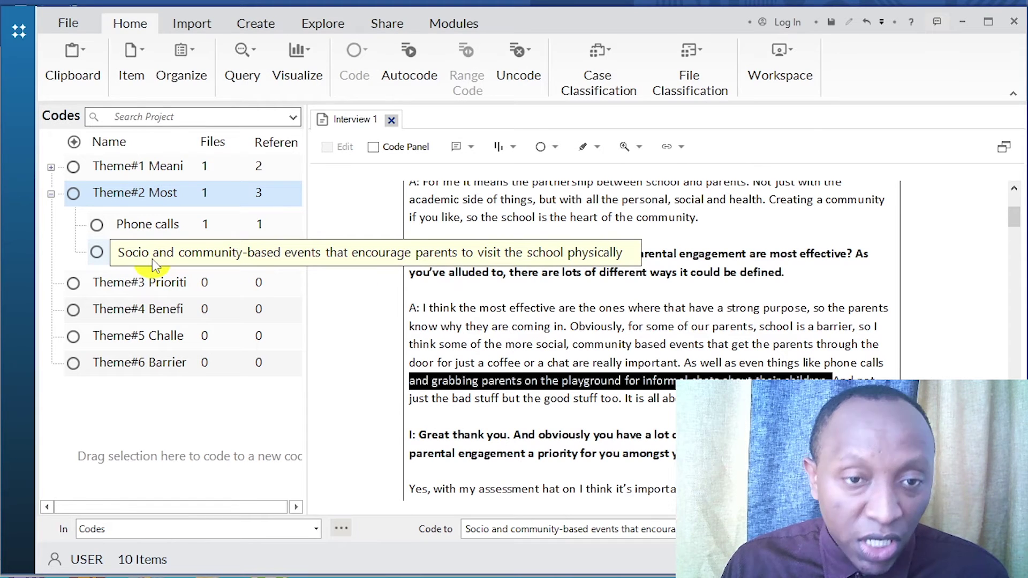
pyautogui.scroll(-1, 508, 362)
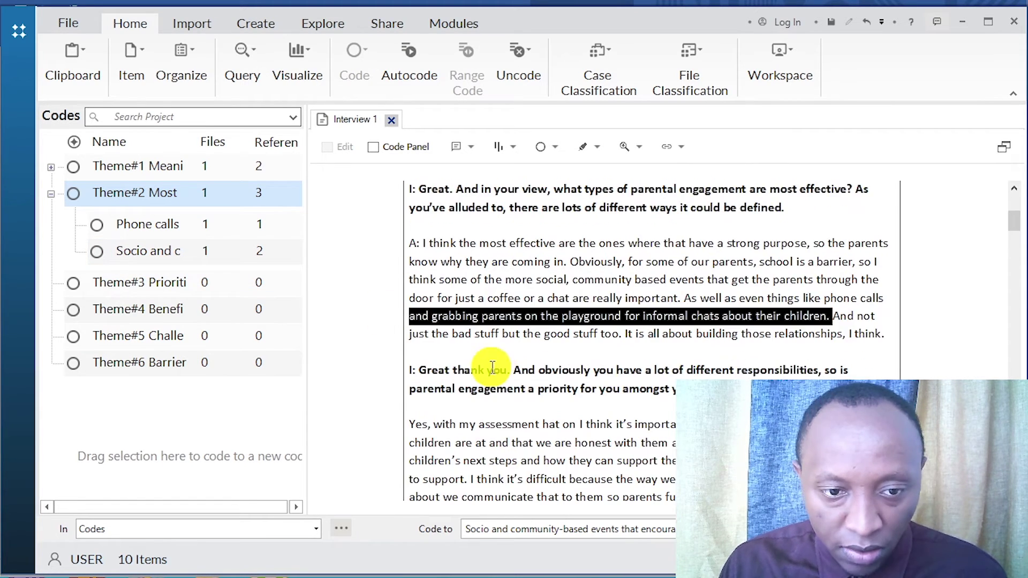
pyautogui.scroll(-1, 666, 328)
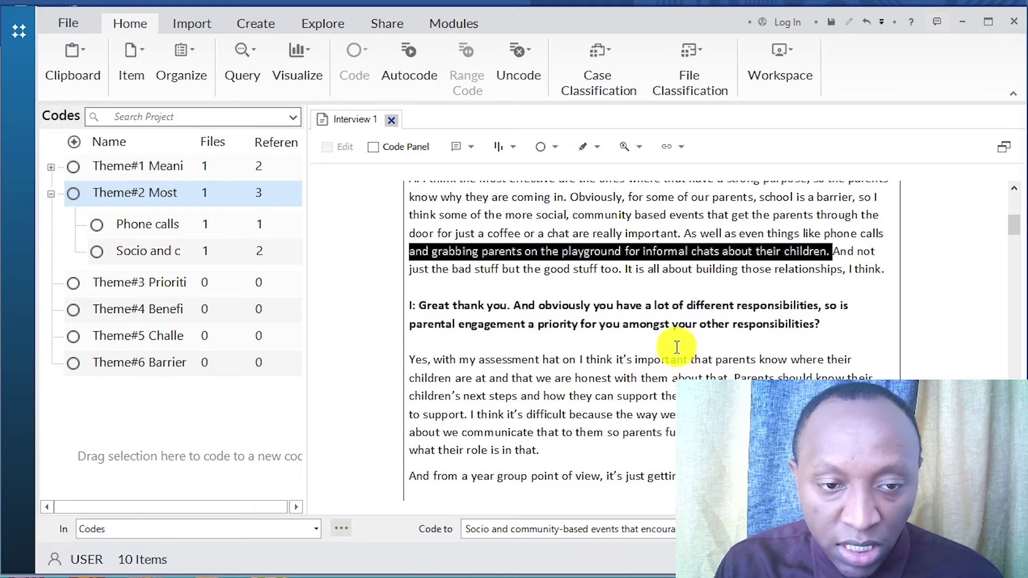
pyautogui.click(50, 194)
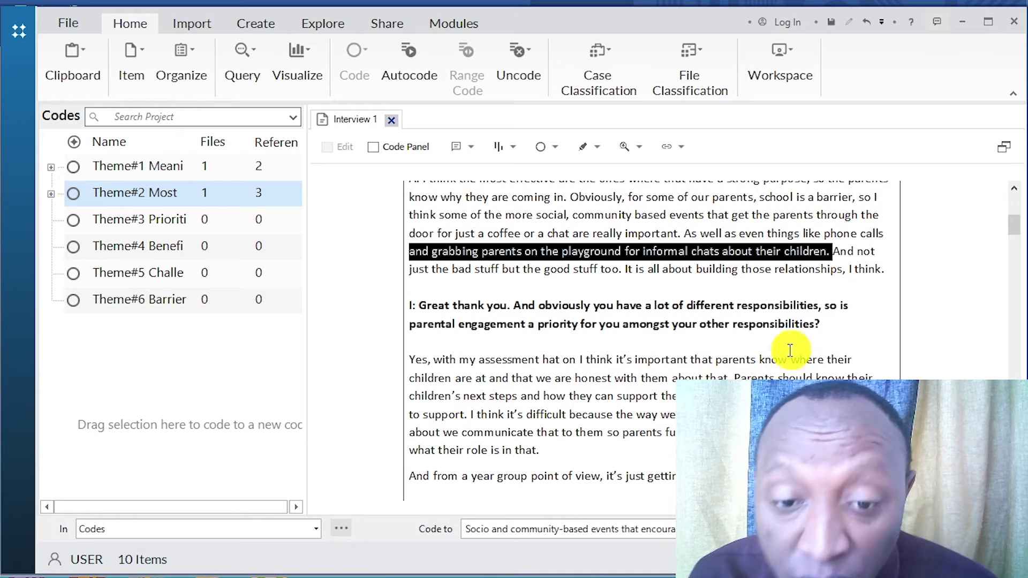
pyautogui.moveTo(728, 378); pyautogui.dragTo(415, 361)
# Step: In Google Docs, dictate and copy the phrase "Parental engagement is a priority", then return to NVivo
pyautogui.hotkey('alt', 'Tab')
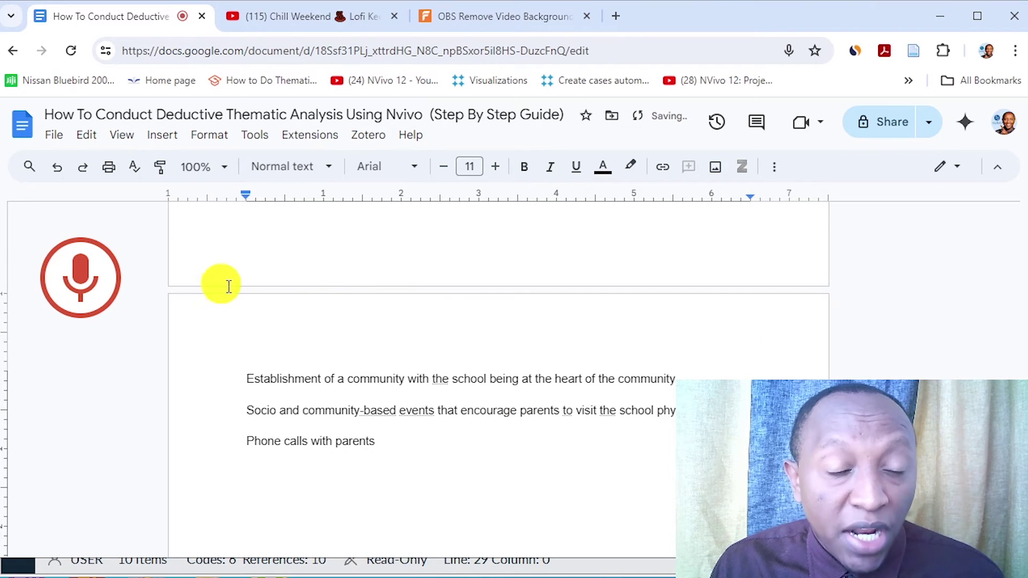
pyautogui.hotkey('ctrl', 'shift', 's')
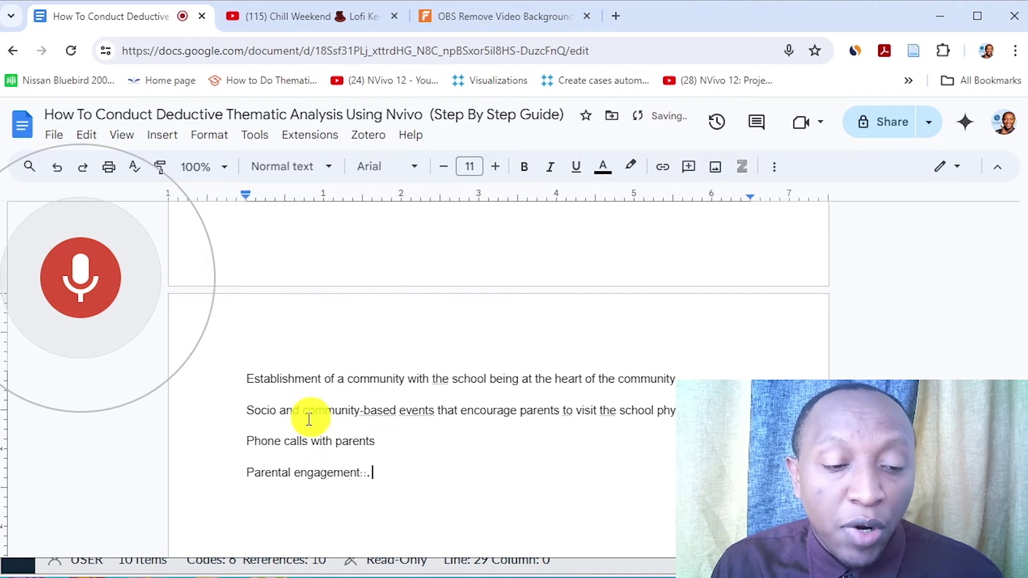
pyautogui.click(413, 207)
pyautogui.click(941, 17)
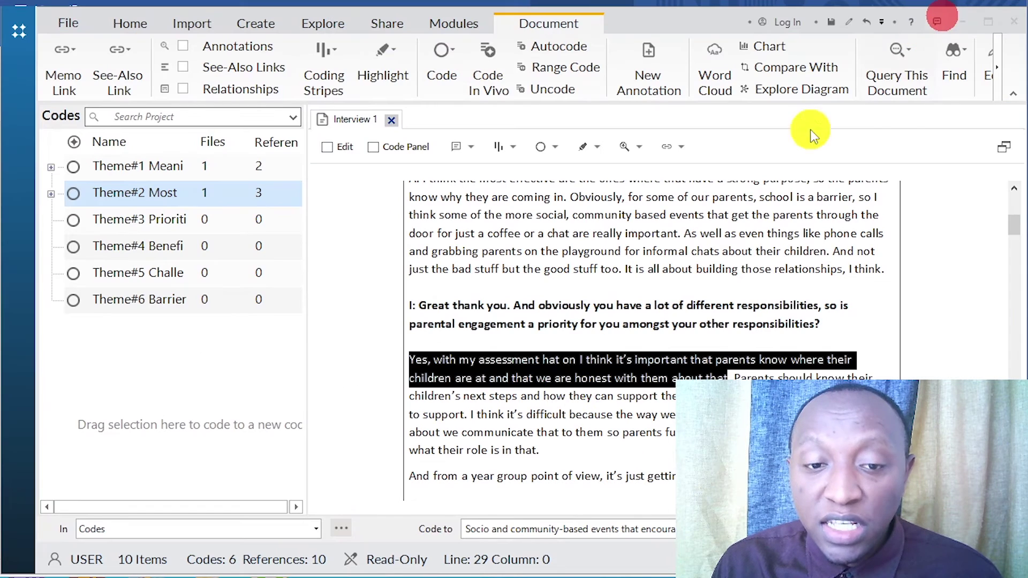
# Step: Code the selected sentence to a new code named with the copied phrase "Parental engagement is a priority"
pyautogui.moveTo(549, 381); pyautogui.dragTo(230, 397)
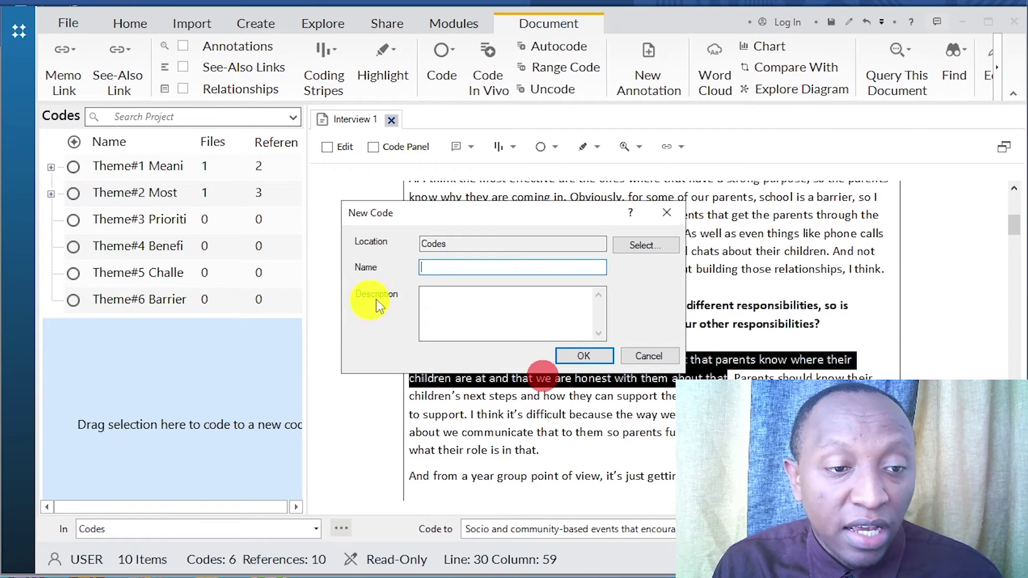
pyautogui.rightClick(431, 273)
pyautogui.click(486, 329)
pyautogui.click(595, 364)
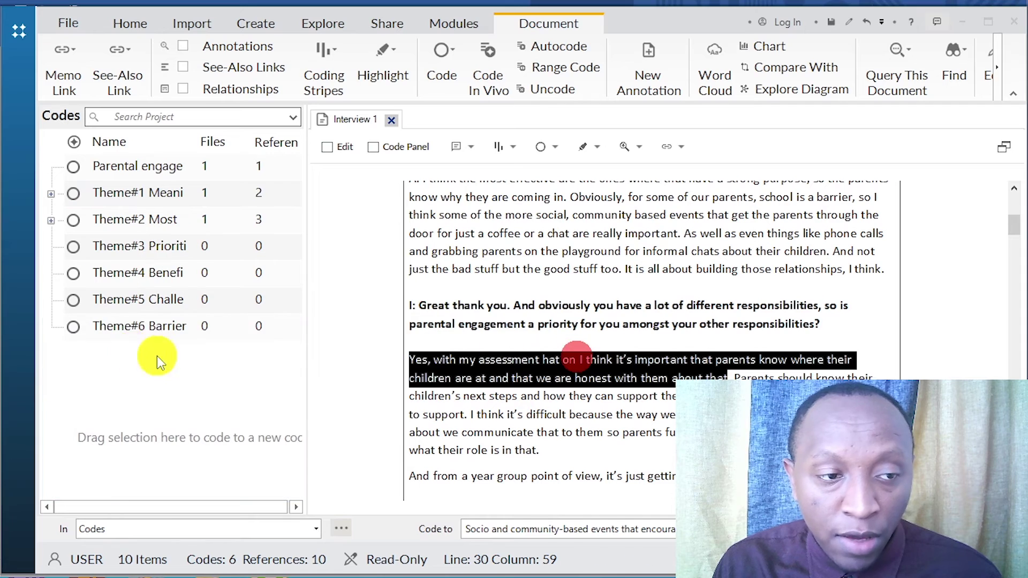
# Step: Nest the "Parental engagement is a priority" code under Theme#3 and aggregate the theme's coding from children
pyautogui.click(113, 163)
pyautogui.moveTo(114, 162); pyautogui.dragTo(148, 244)
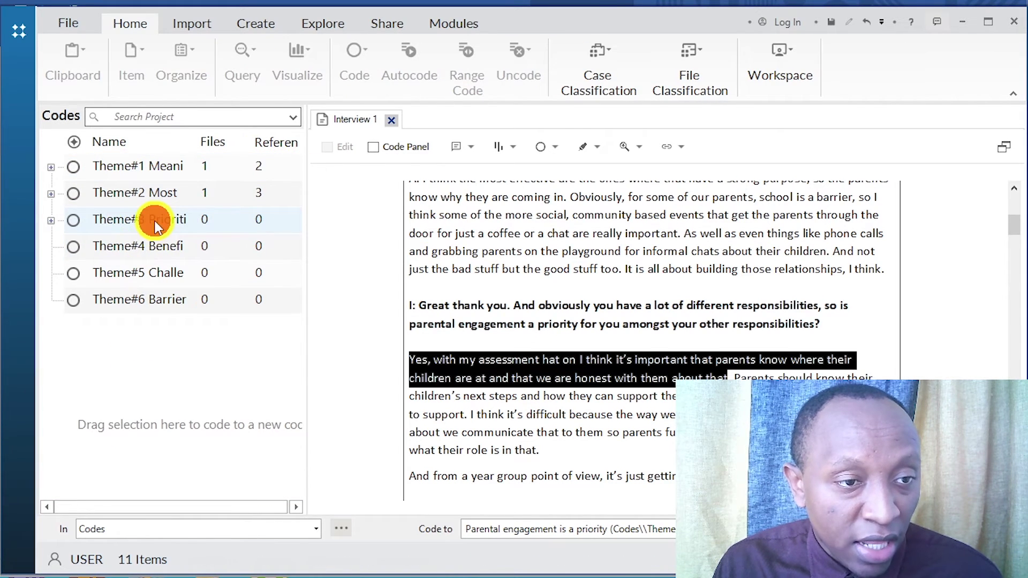
pyautogui.rightClick(154, 221)
pyautogui.click(211, 572)
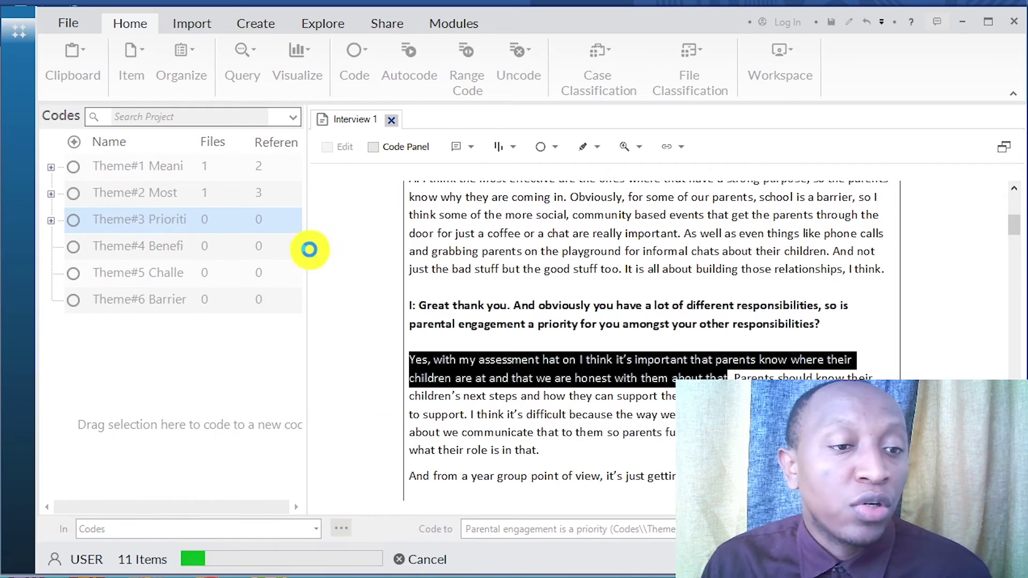
# Step: Select the Interview 1 answer about whether the time barrier concerns teachers or parents, leaving Theme#1 collapsed
pyautogui.click(52, 167)
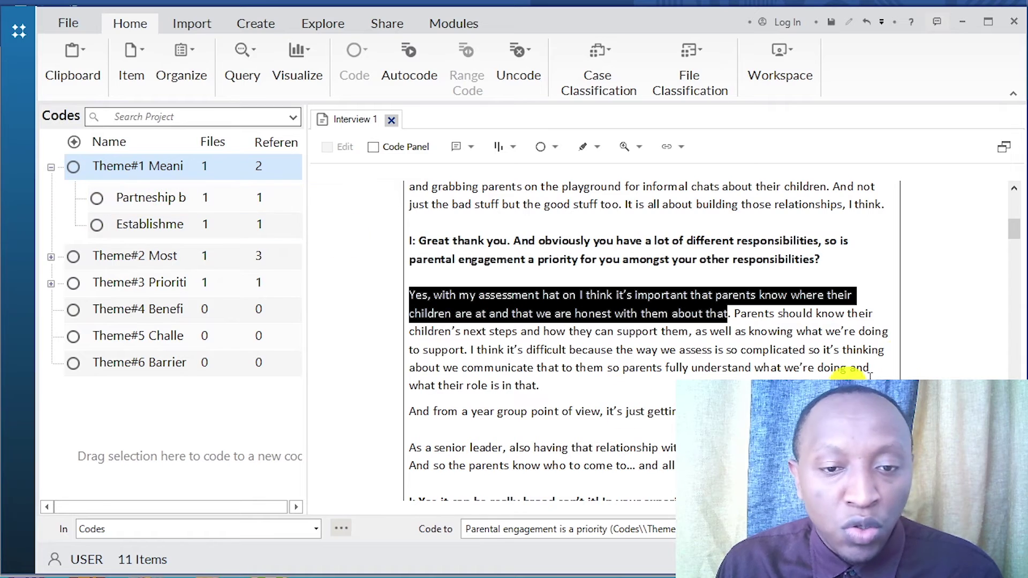
pyautogui.scroll(-3, 557, 349)
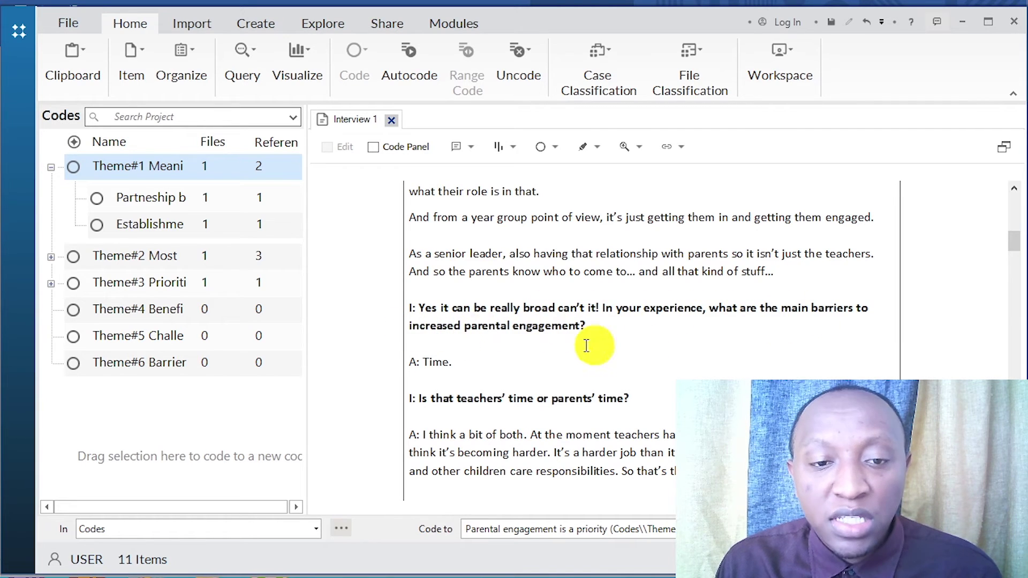
pyautogui.scroll(-3, 428, 368)
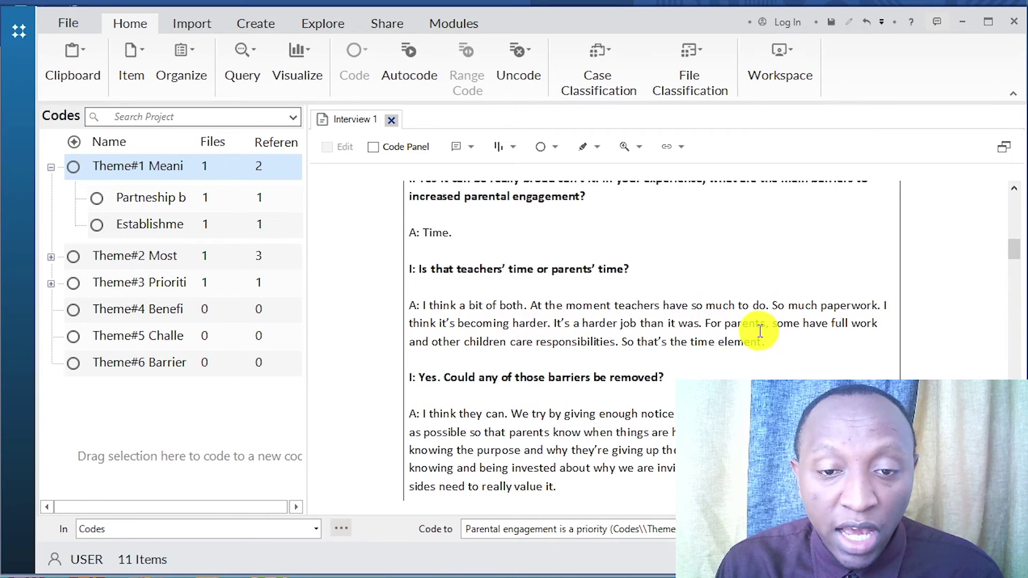
pyautogui.moveTo(771, 343); pyautogui.dragTo(388, 298)
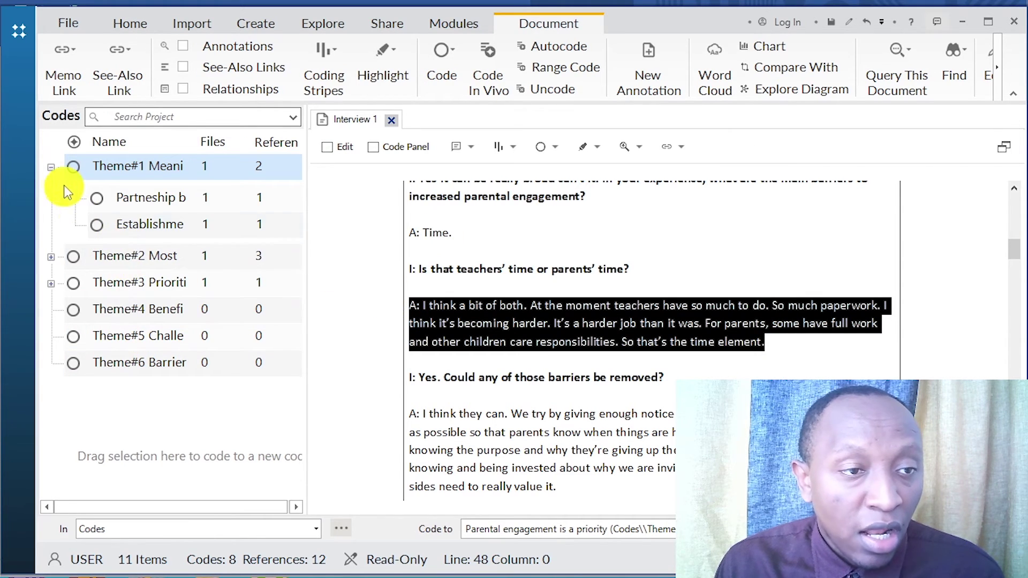
pyautogui.click(48, 170)
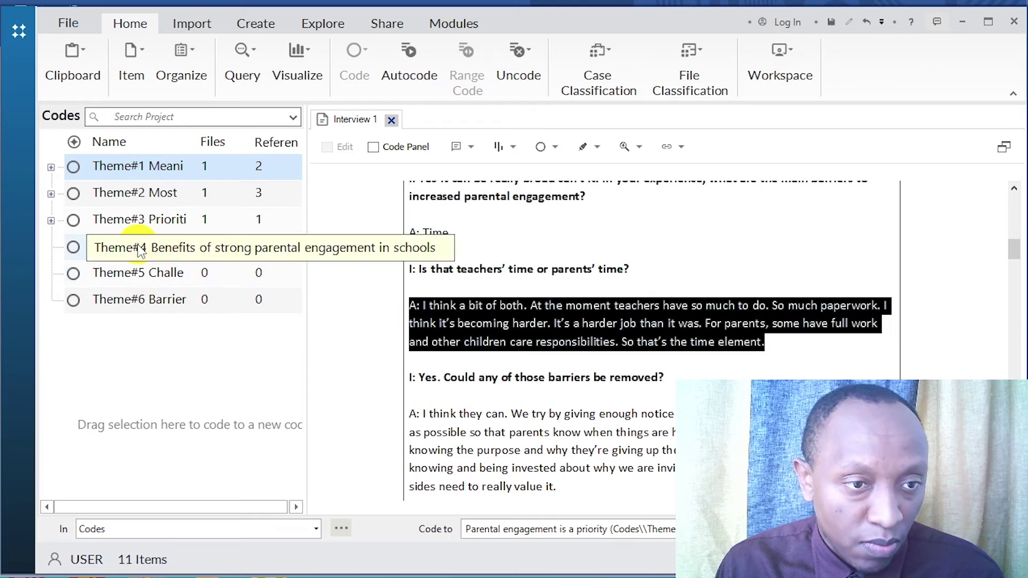
pyautogui.scroll(1, 517, 260)
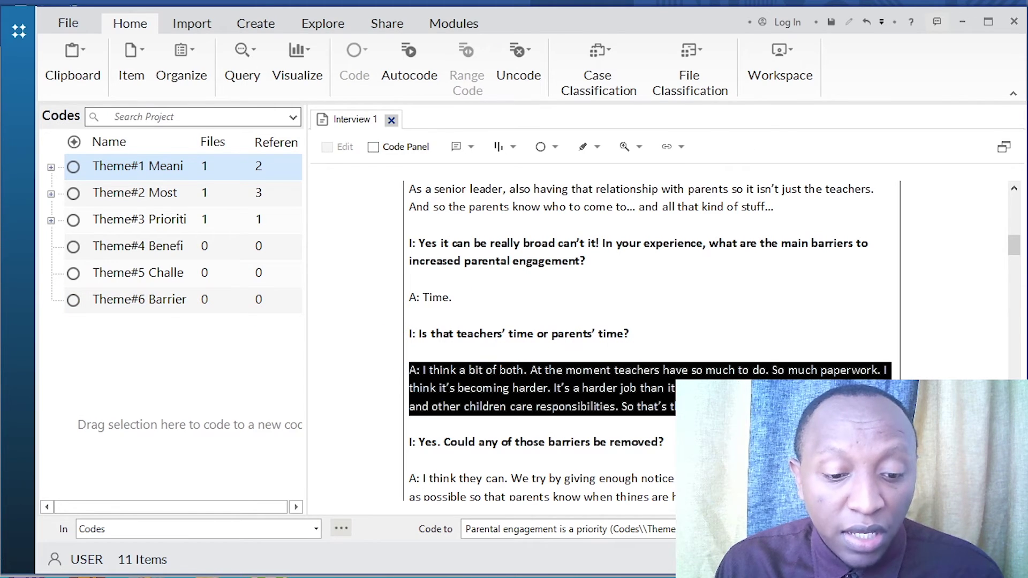
# Step: In Google Docs, dictate and copy "Lack of sufficient time for engagement among both parents and teachers", then return to NVivo
pyautogui.click(106, 292)
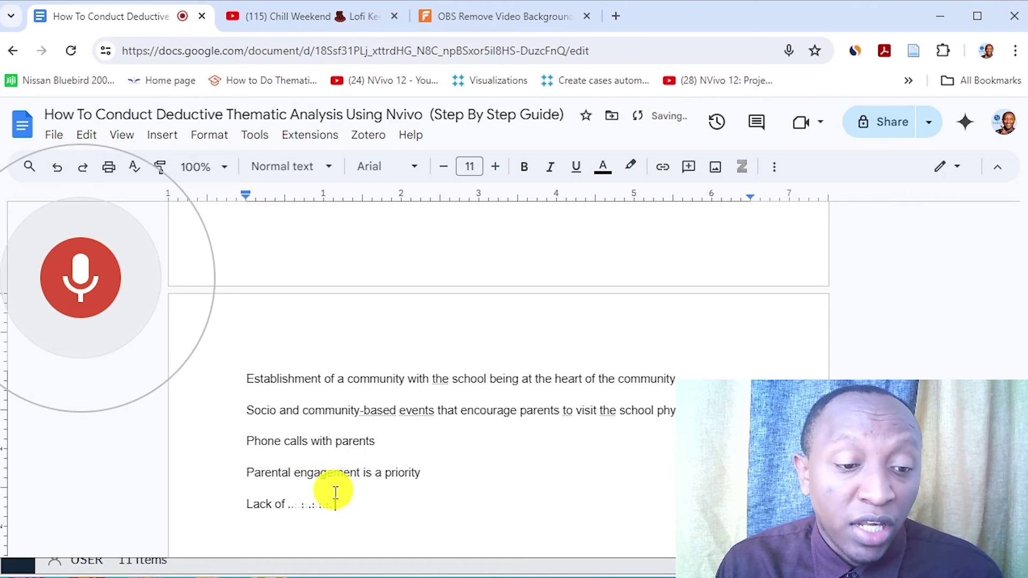
pyautogui.moveTo(236, 504); pyautogui.dragTo(530, 502)
pyautogui.rightClick(532, 502)
pyautogui.click(578, 153)
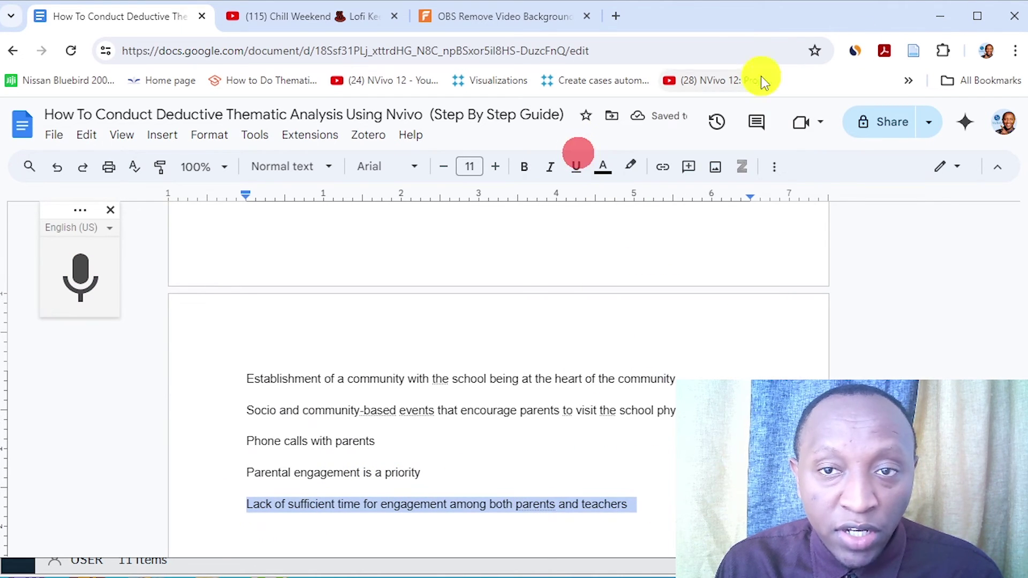
pyautogui.click(940, 17)
# Step: Code the selected answer to a new code named with the copied phrase "Lack of sufficient time for engagement among both parents and teachers"
pyautogui.moveTo(474, 378); pyautogui.dragTo(201, 395)
pyautogui.rightClick(461, 271)
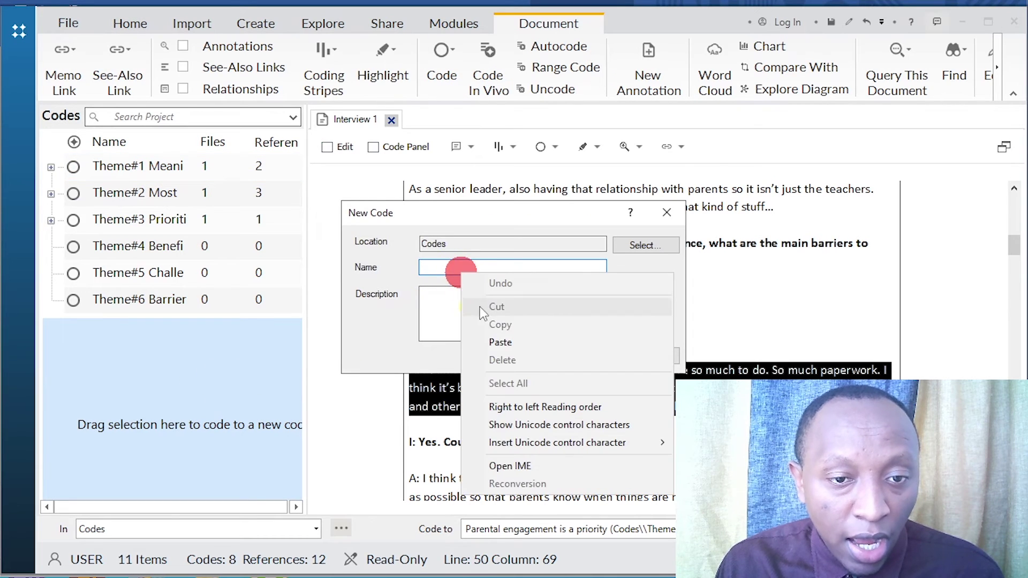
pyautogui.click(497, 342)
pyautogui.click(603, 354)
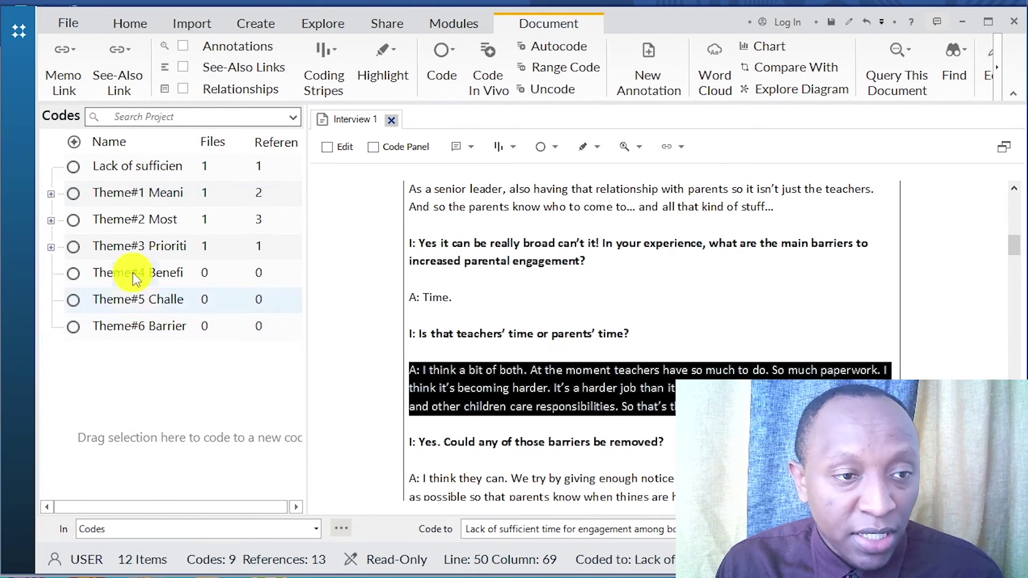
# Step: Nest the "Lack of sufficient time" code under Theme#6, aggregate the theme's coding from children, and collapse the theme
pyautogui.click(118, 167)
pyautogui.moveTo(162, 304); pyautogui.dragTo(150, 321)
pyautogui.rightClick(193, 301)
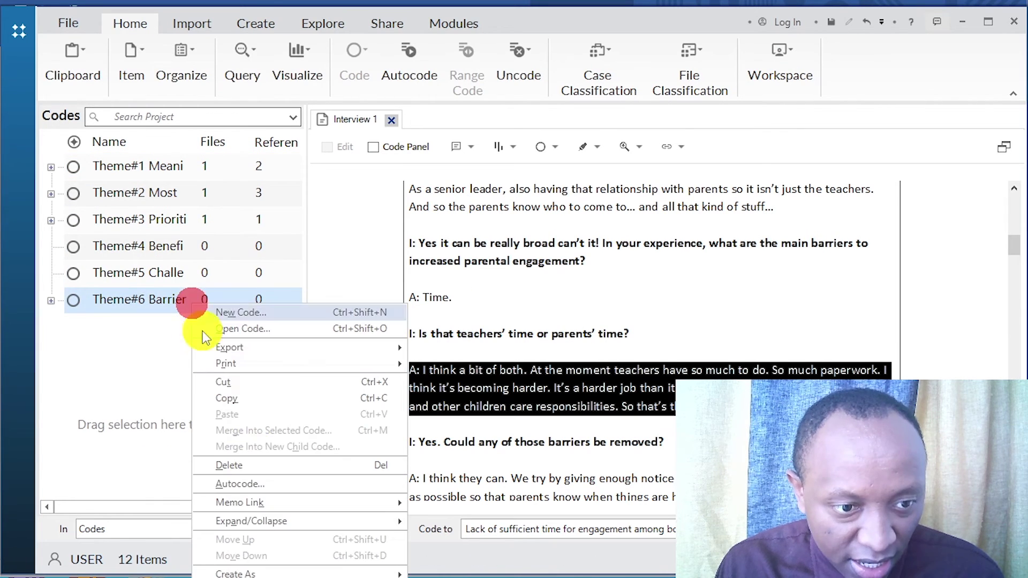
pyautogui.press('Escape')
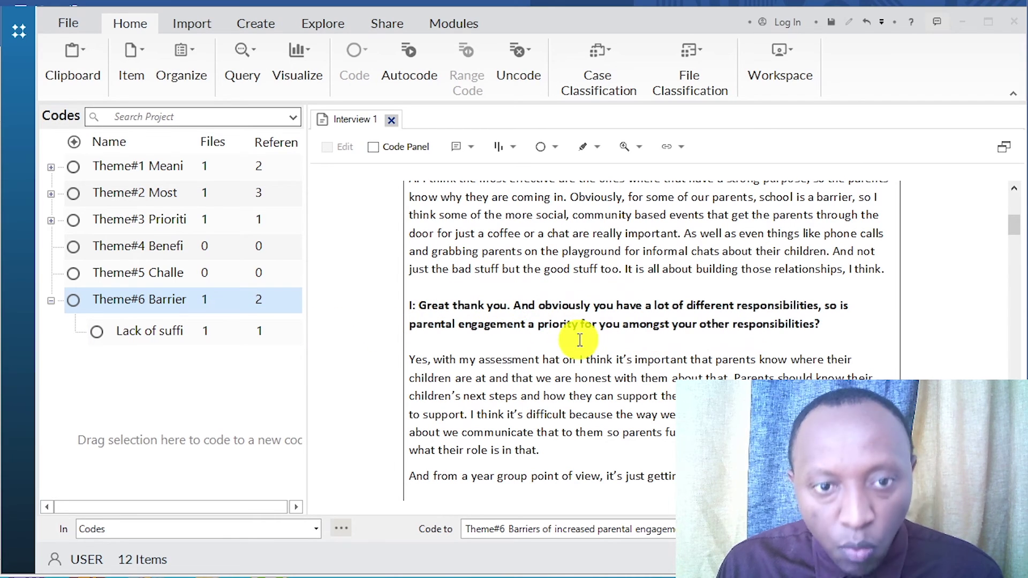
pyautogui.scroll(5, 589, 340)
pyautogui.scroll(-5, 590, 344)
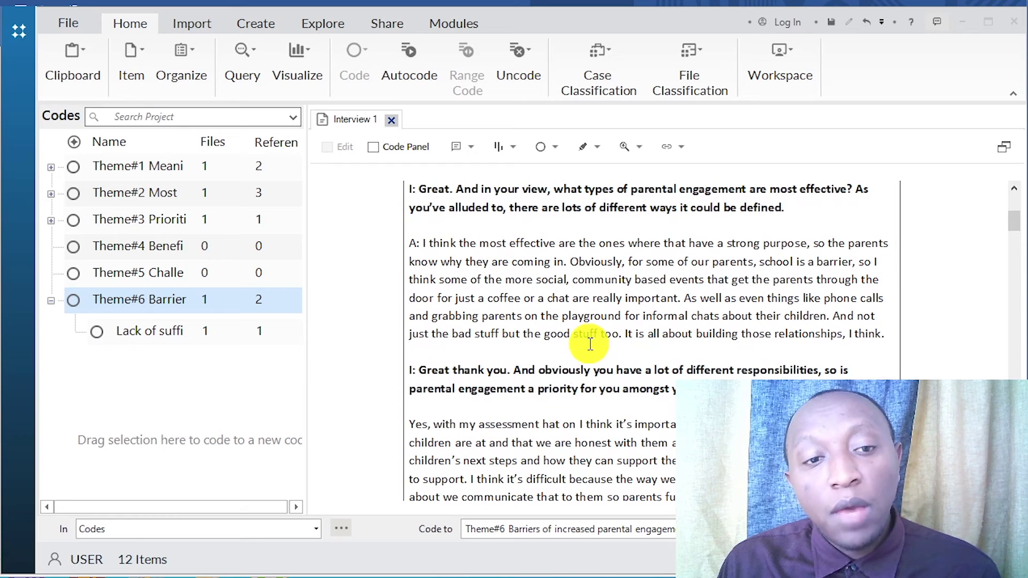
pyautogui.click(51, 300)
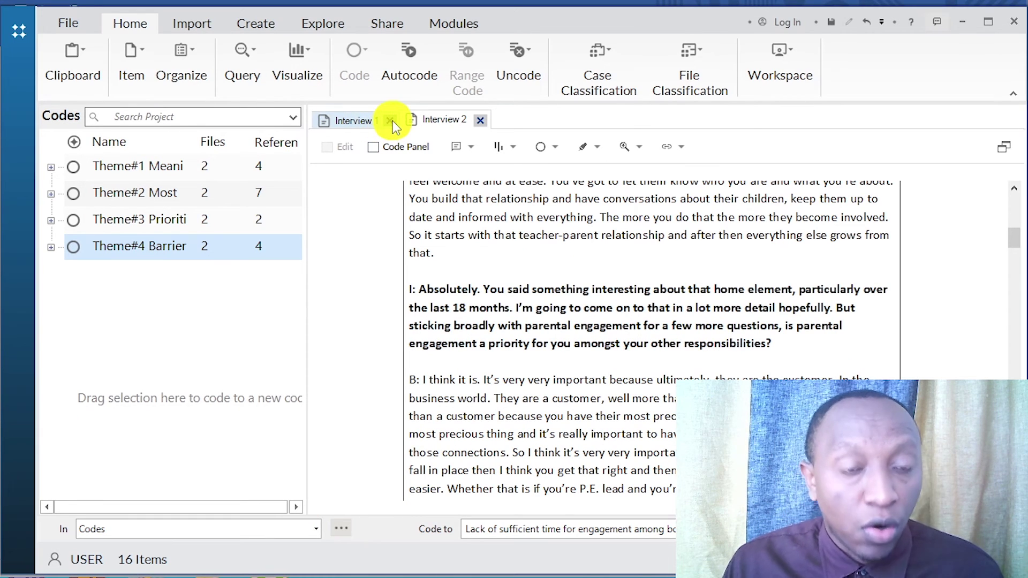
# Step: Highlight all coding in Interview 2 and Interview 1, check the coded passages, and close both transcripts
pyautogui.click(592, 147)
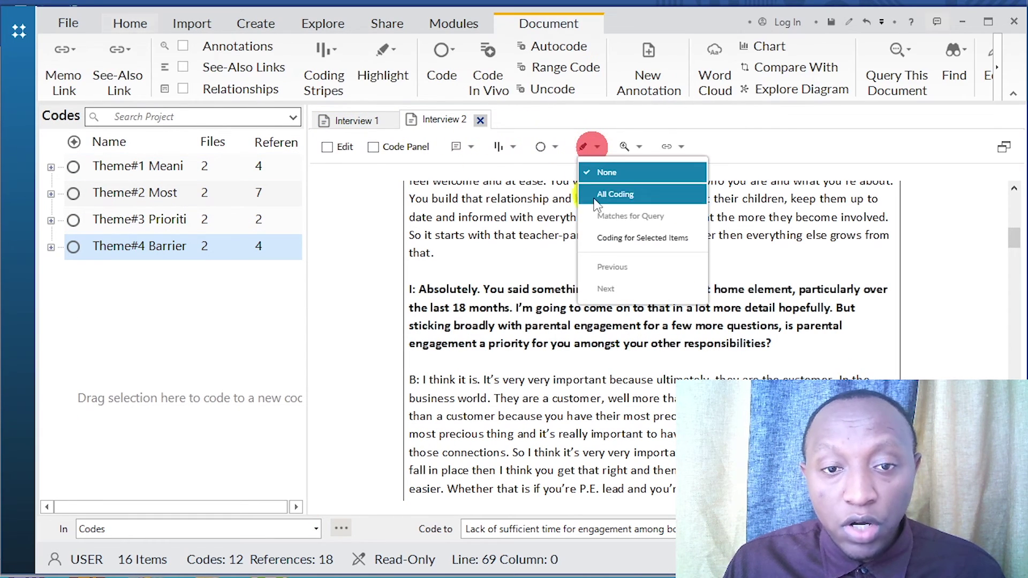
pyautogui.click(670, 195)
pyautogui.scroll(-15, 568, 295)
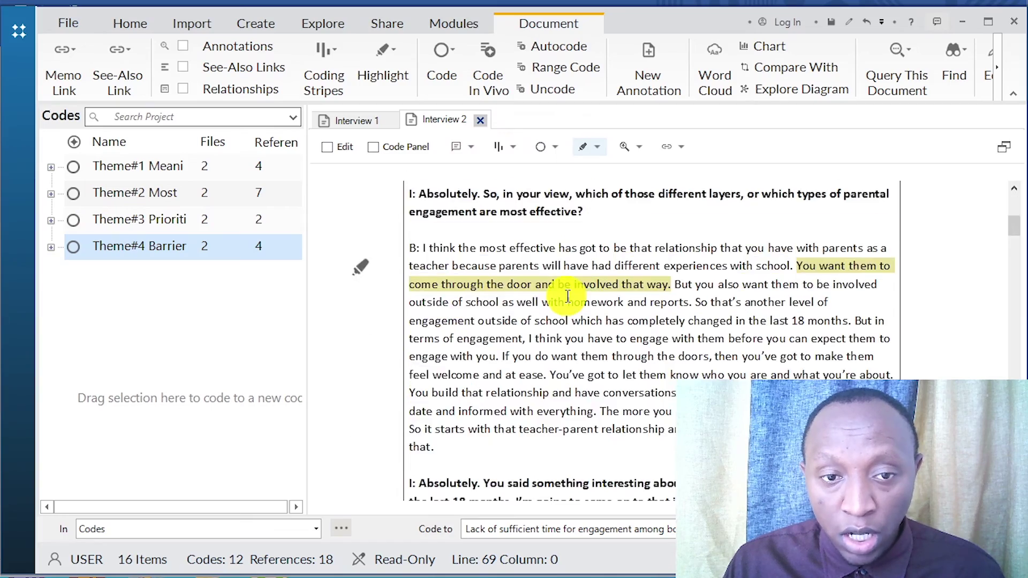
pyautogui.click(359, 118)
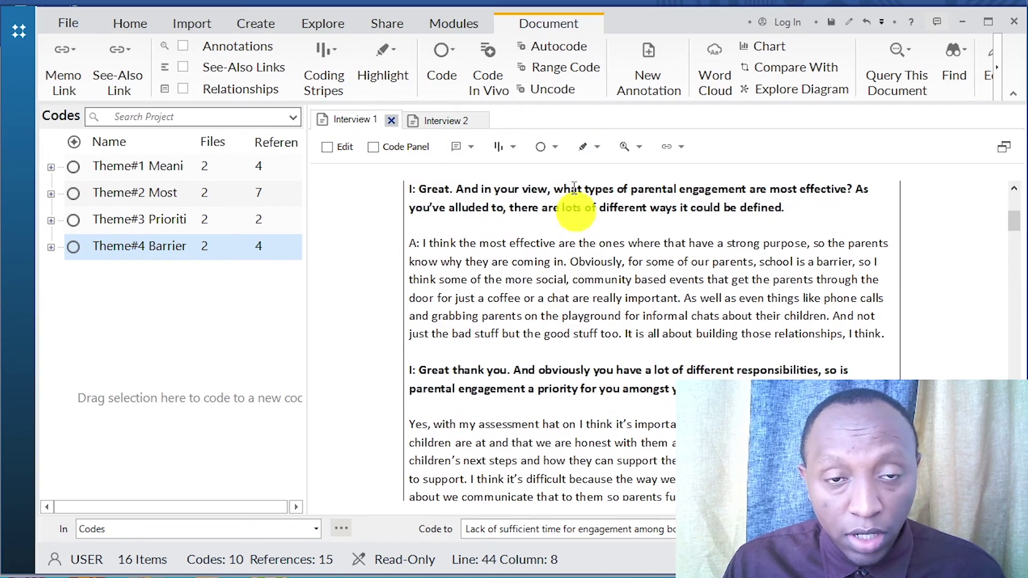
pyautogui.click(598, 147)
pyautogui.click(605, 285)
pyautogui.scroll(10, 605, 303)
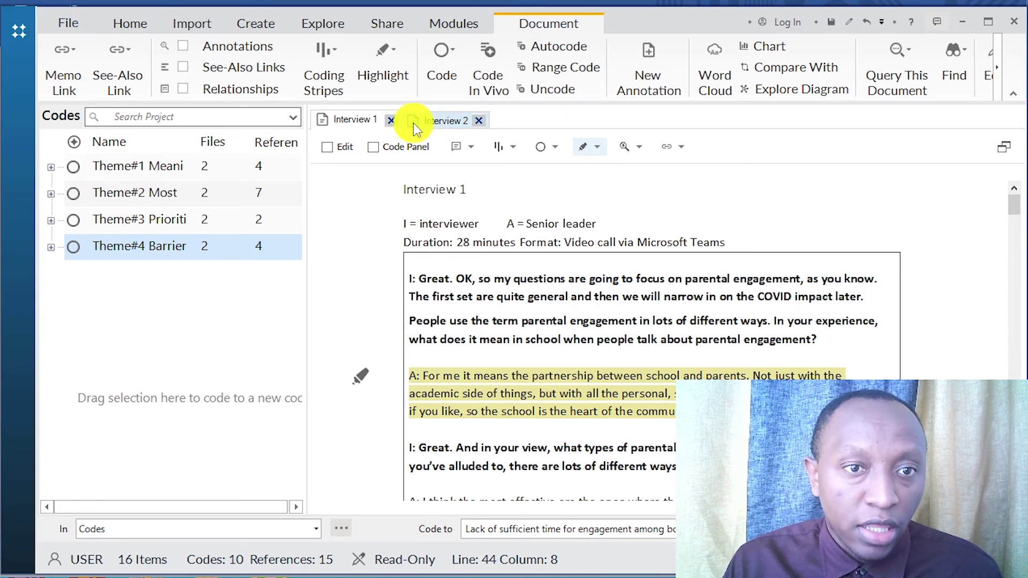
pyautogui.click(389, 120)
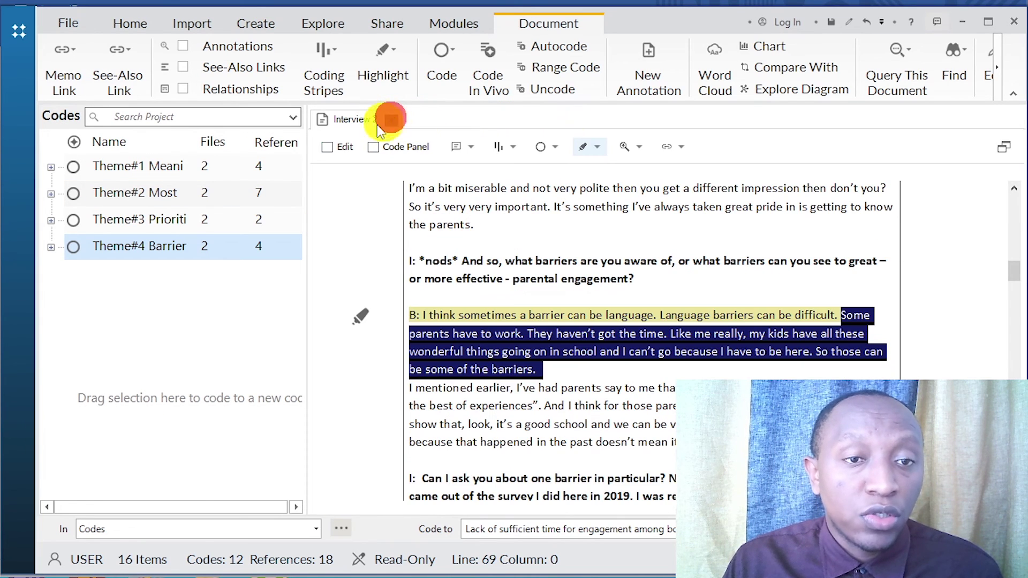
pyautogui.click(390, 119)
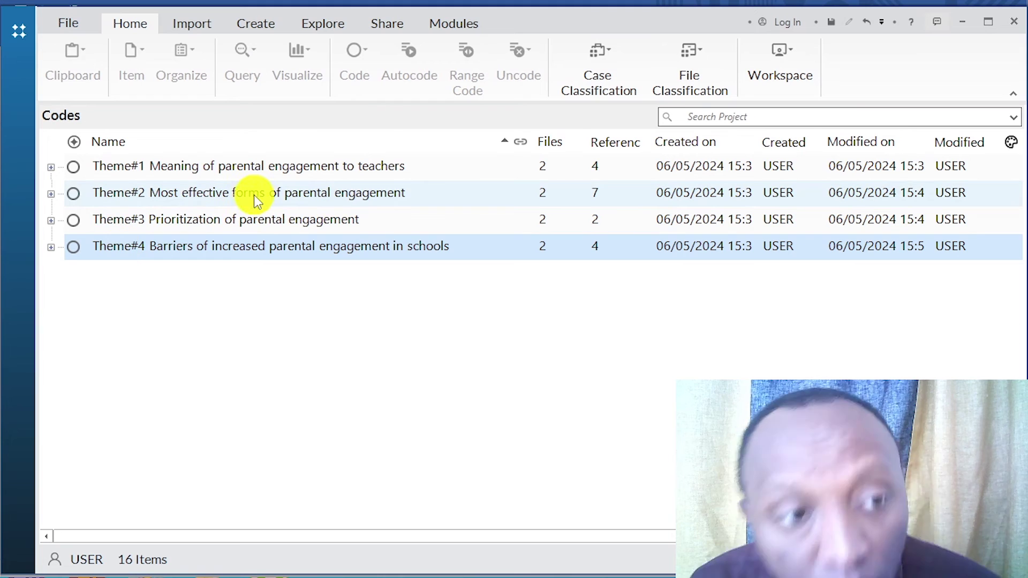
# Step: Review the codes nested under each of the four themes, collapsing the themes again
pyautogui.click(51, 168)
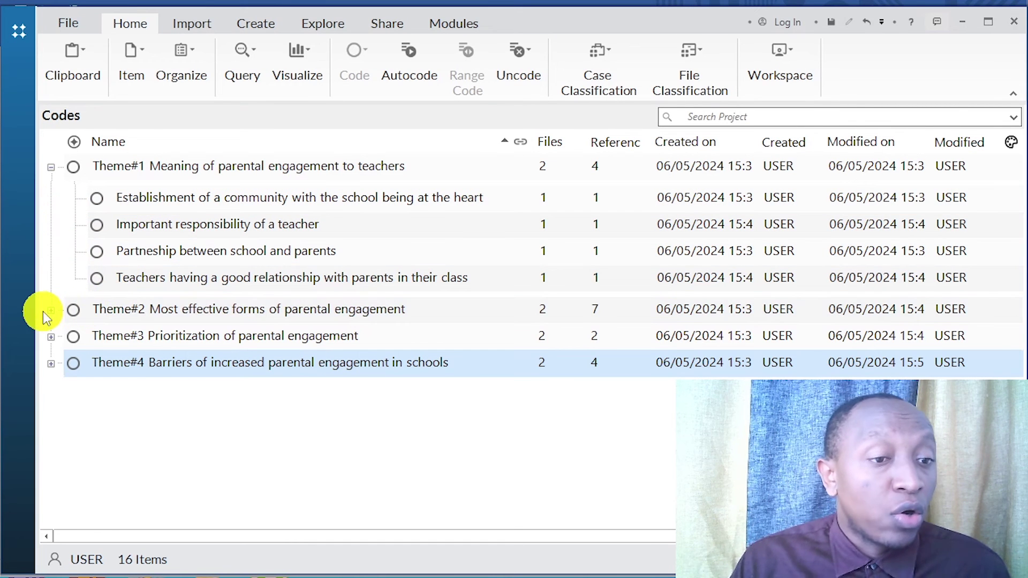
pyautogui.click(52, 310)
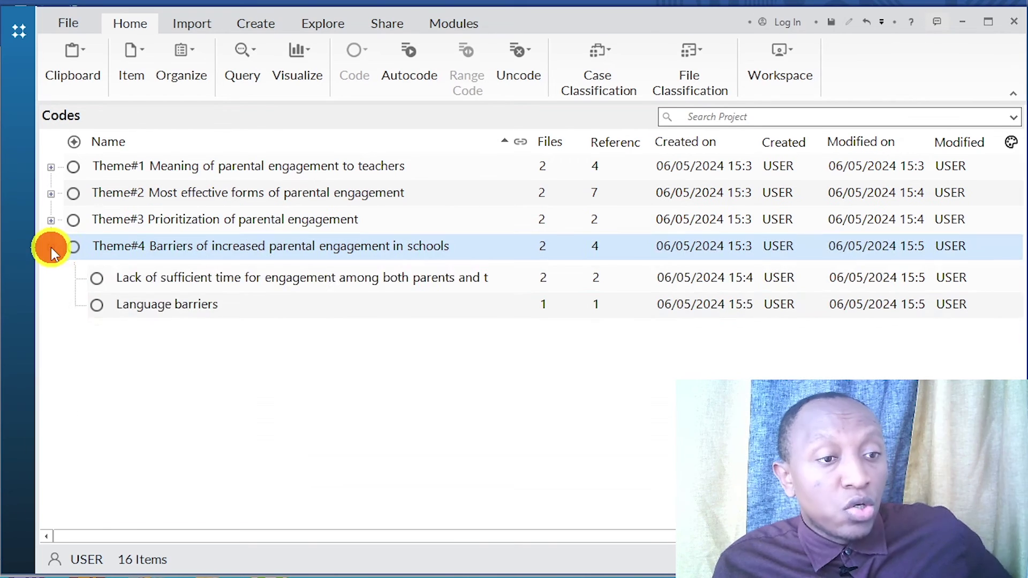
pyautogui.click(51, 247)
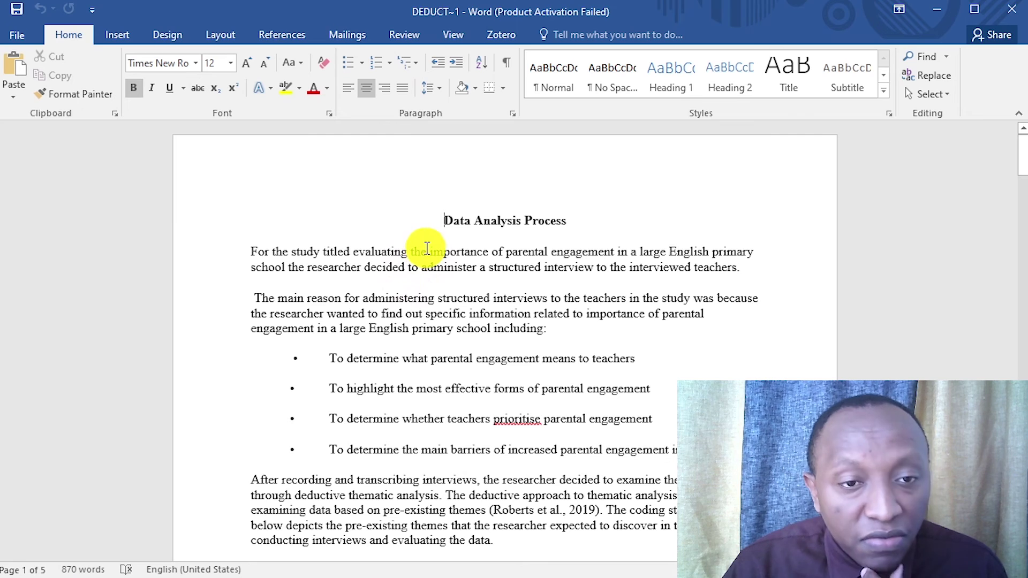
# Step: In the Word report, examine the data analysis process section with its study objectives and table of pre-existing themes
pyautogui.scroll(-2, 426, 251)
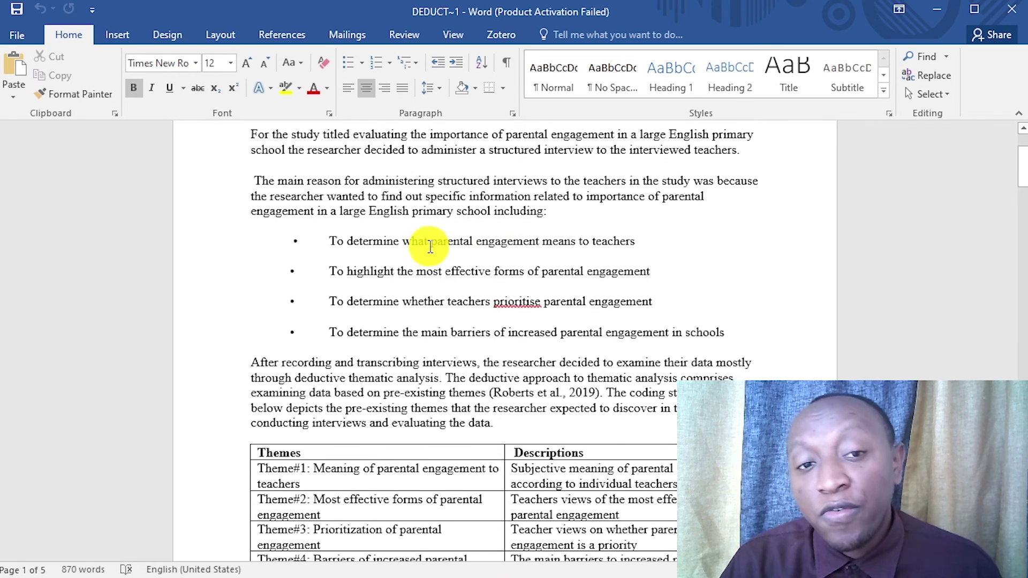
pyautogui.scroll(3, 431, 251)
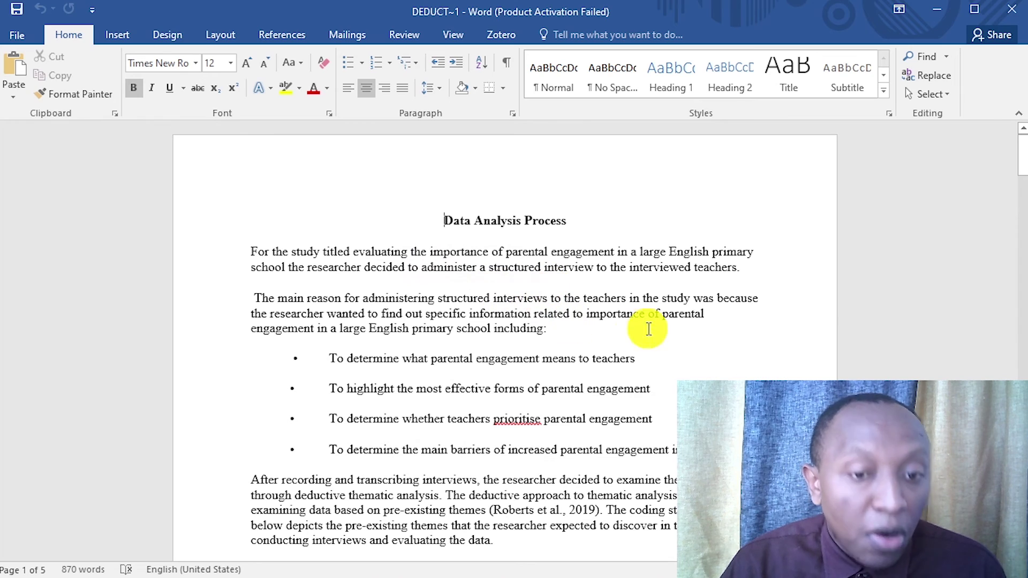
pyautogui.scroll(-3, 469, 311)
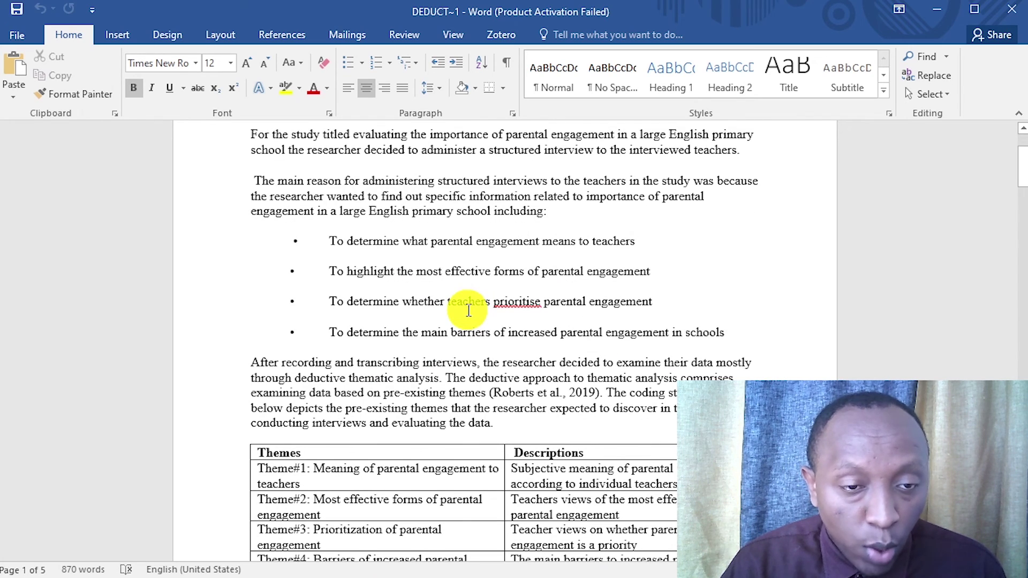
pyautogui.scroll(-5, 468, 308)
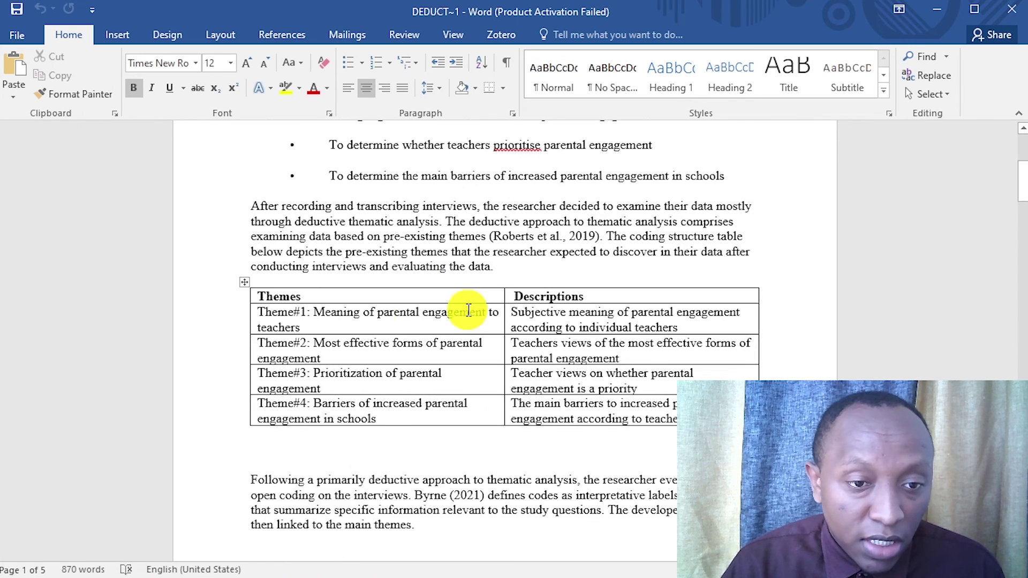
pyautogui.scroll(-3, 380, 324)
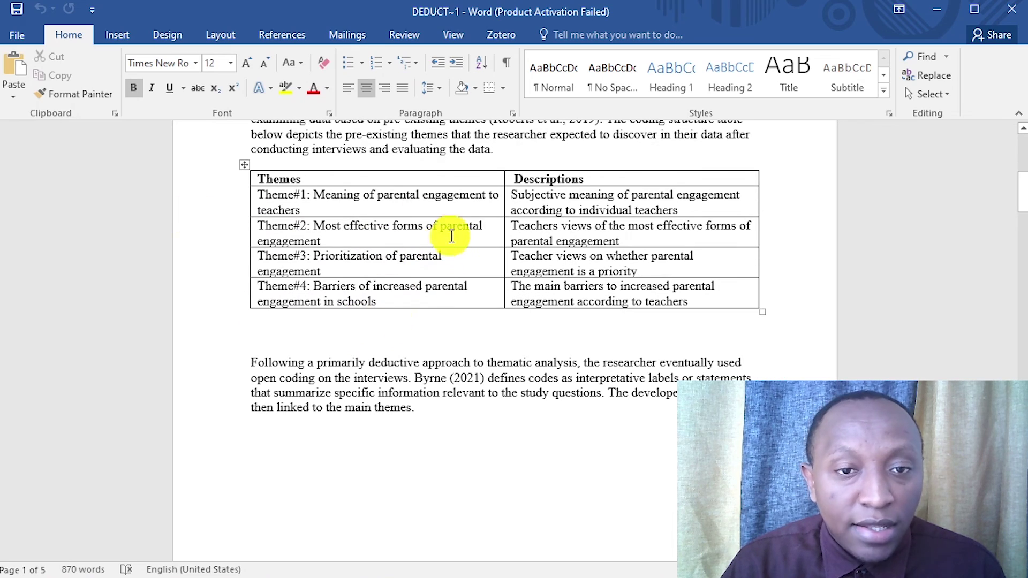
pyautogui.scroll(2, 328, 324)
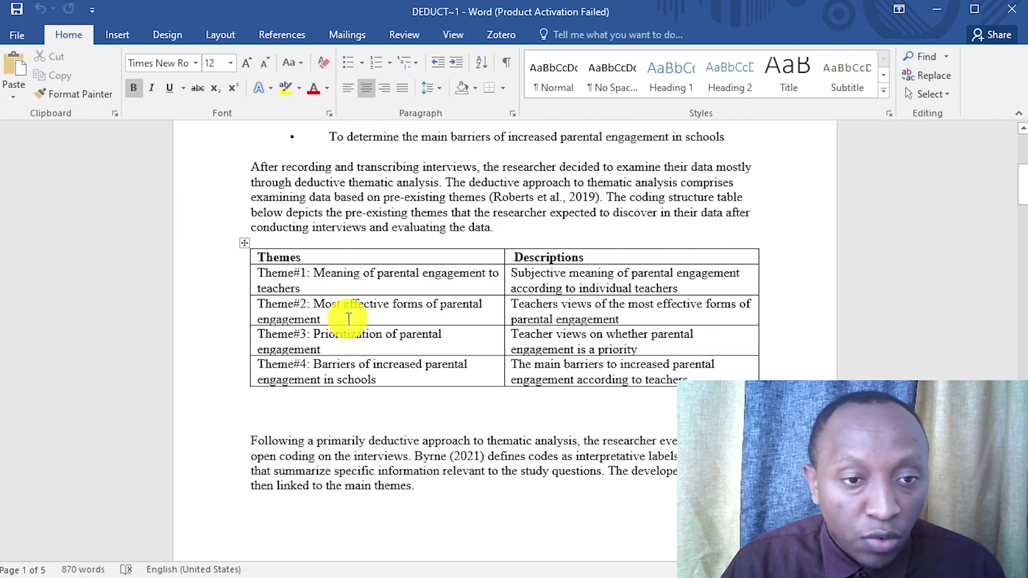
# Step: Examine the report's table linking themes, codes and interview excerpts, going through the Theme#1 row column by column
pyautogui.scroll(-10, 345, 321)
pyautogui.click(385, 236)
pyautogui.scroll(2, 471, 303)
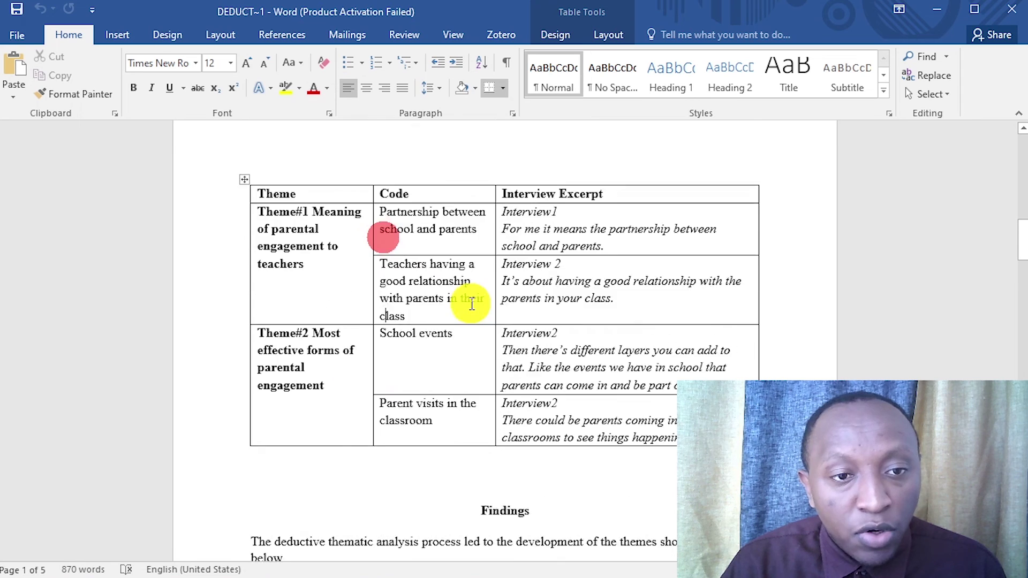
pyautogui.scroll(1, 471, 303)
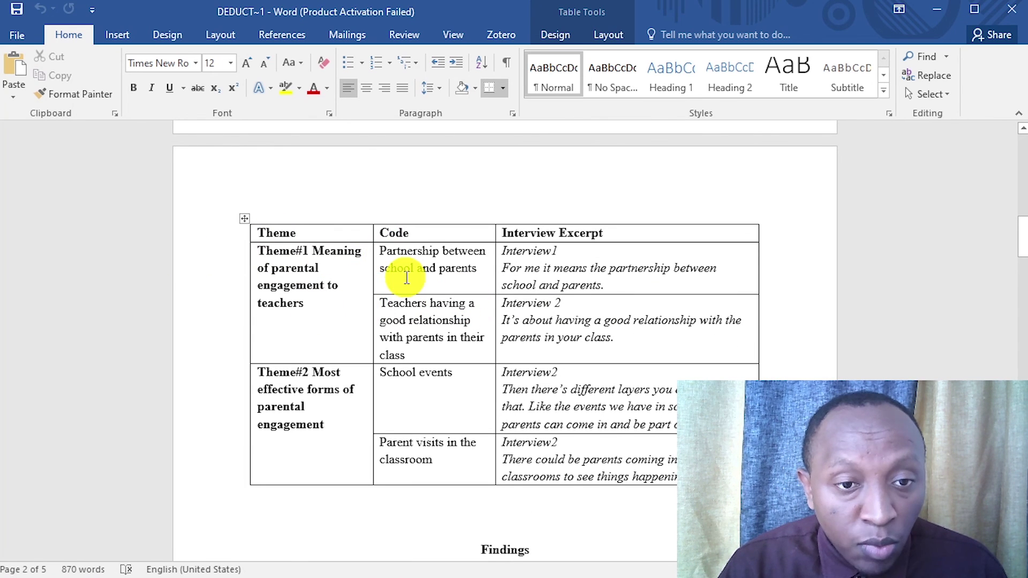
pyautogui.click(291, 257)
pyautogui.click(455, 257)
pyautogui.click(570, 257)
# Step: Look through the Findings section, including its themes table and the write-up of each theme with interview quotes
pyautogui.scroll(-5, 455, 264)
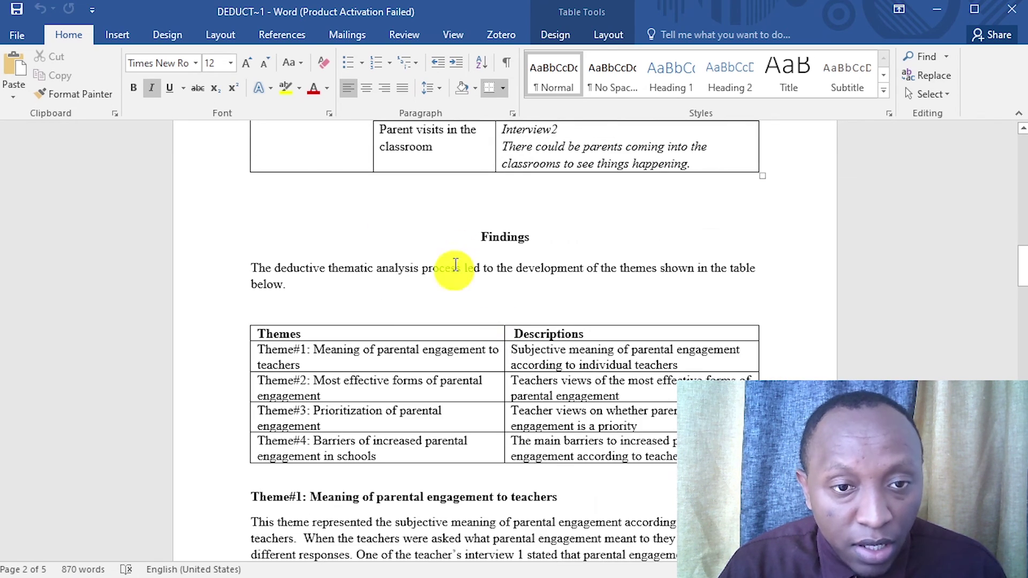
pyautogui.scroll(-15, 471, 258)
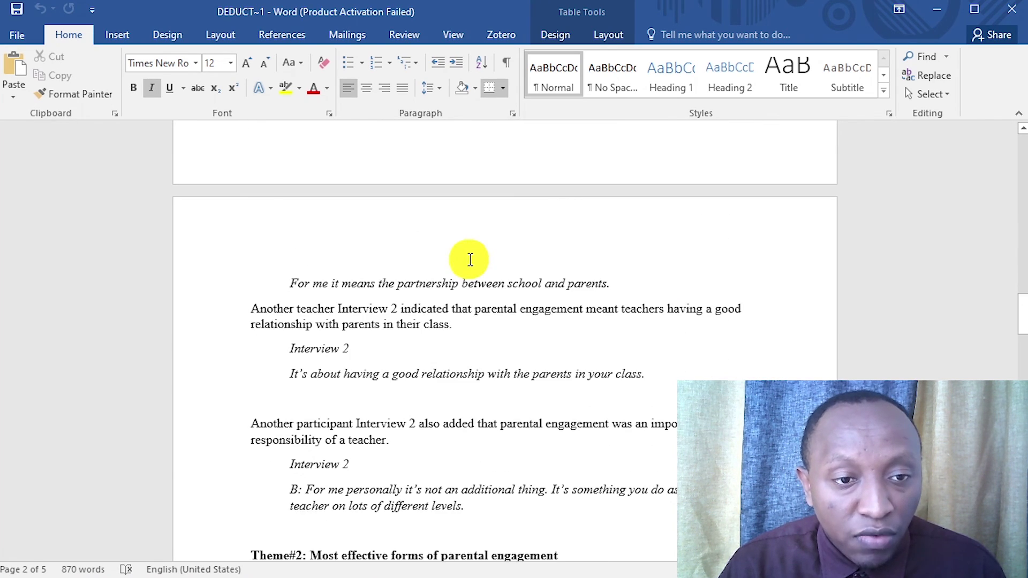
pyautogui.scroll(-20, 358, 268)
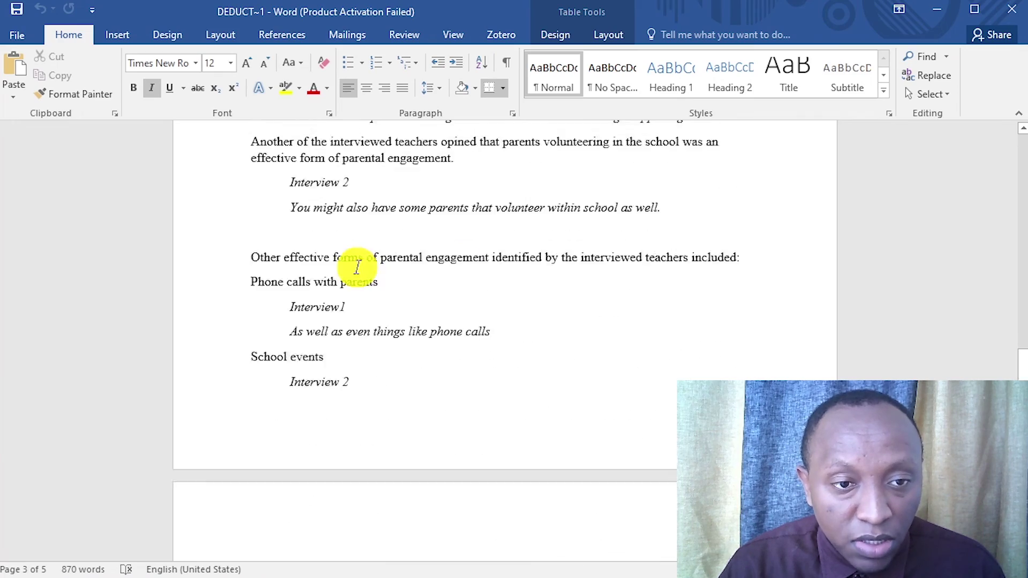
pyautogui.scroll(20, 358, 268)
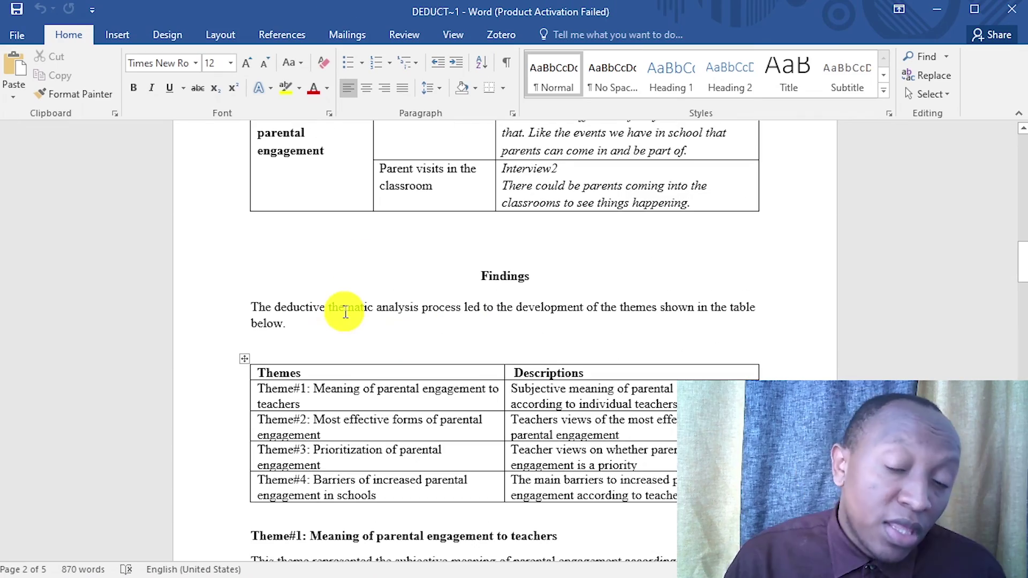
# Step: Examine the Theme#1 write-up in the Findings, selecting the Interview 2 quote about parental engagement not being an additional thing
pyautogui.scroll(-5, 436, 299)
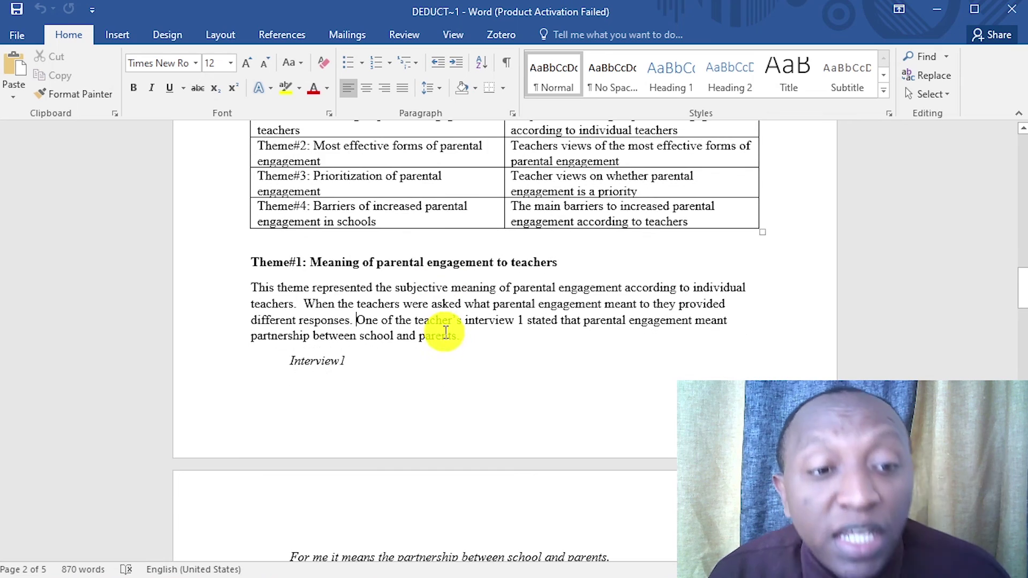
pyautogui.scroll(-1, 408, 314)
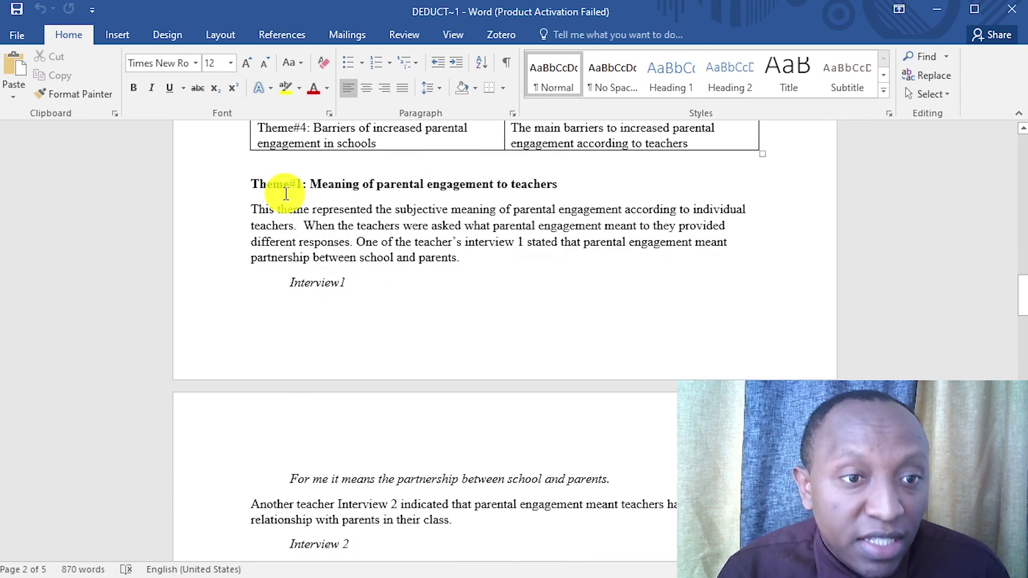
pyautogui.scroll(-4, 310, 208)
pyautogui.scroll(4, 385, 364)
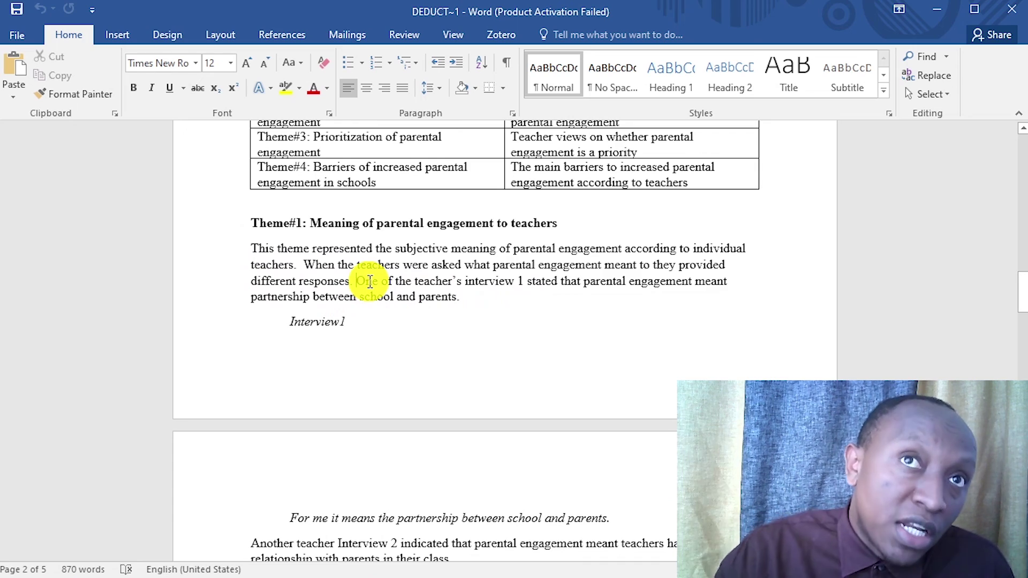
pyautogui.scroll(-6, 291, 328)
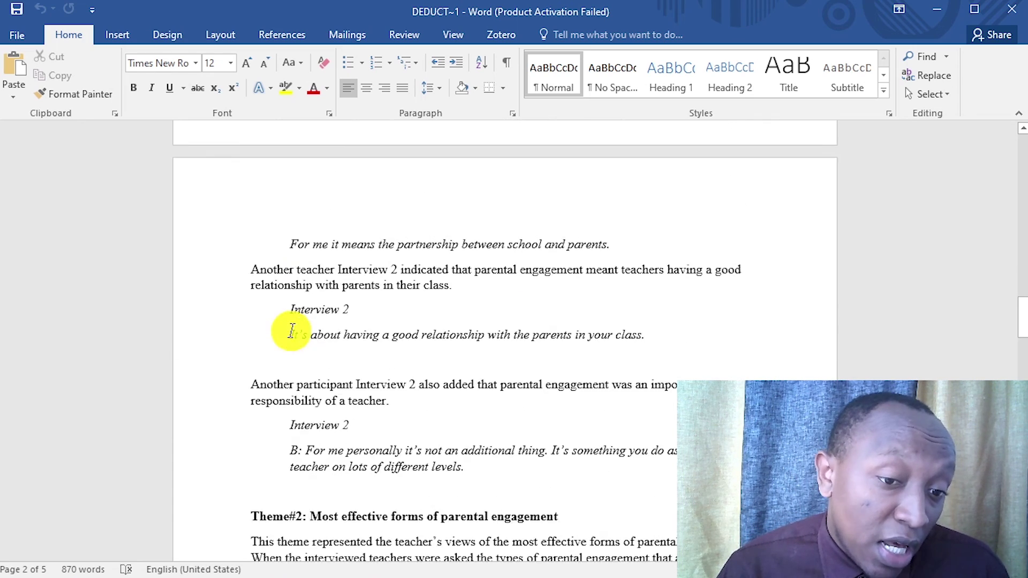
pyautogui.scroll(-2, 350, 343)
pyautogui.moveTo(259, 348); pyautogui.dragTo(472, 389)
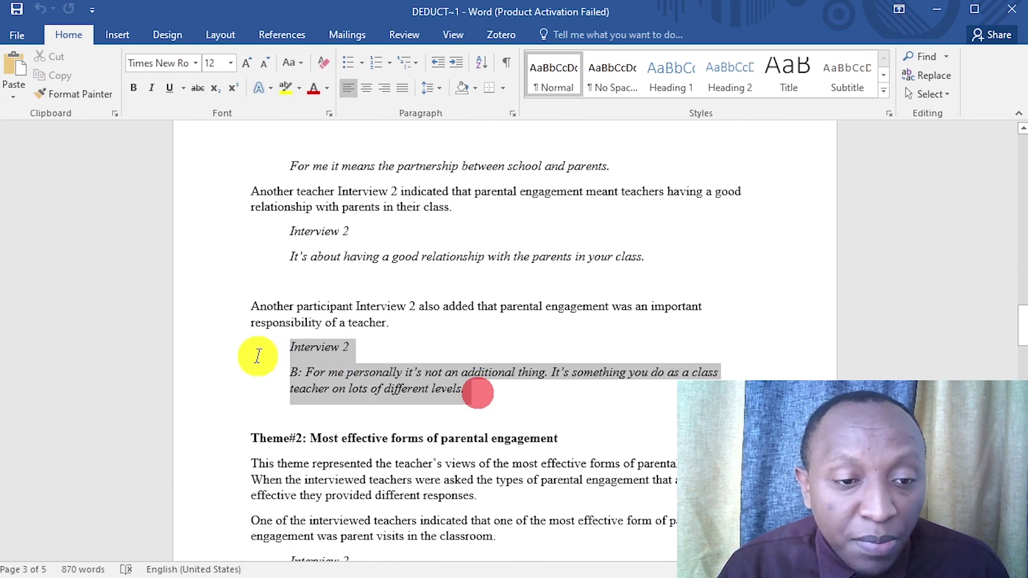
# Step: Compare the Theme#1 write-up with the Theme#2 write-up on effective forms of parental engagement and their supporting interview quotes
pyautogui.scroll(-8, 494, 262)
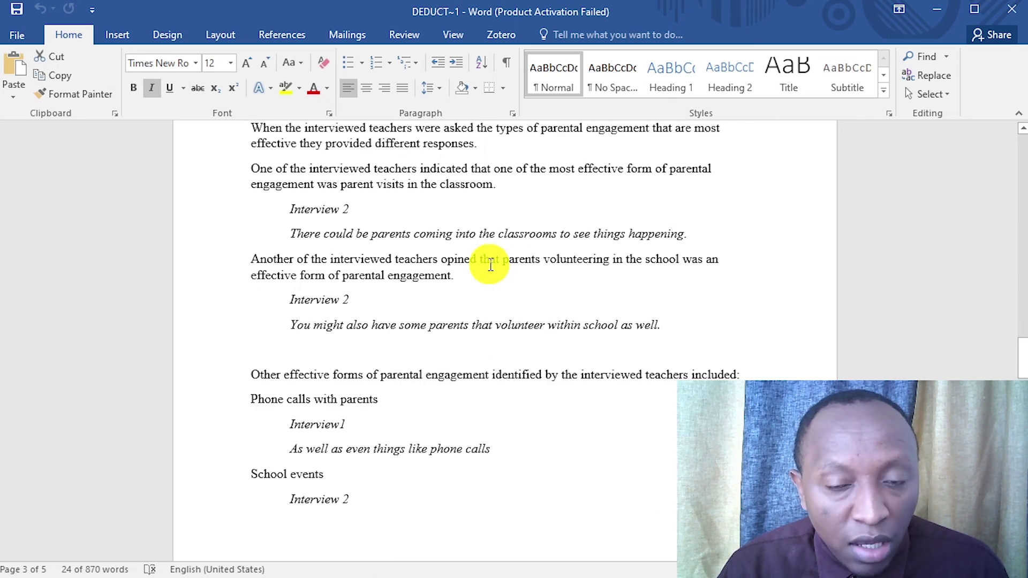
pyautogui.scroll(13, 282, 333)
pyautogui.scroll(-2, 537, 342)
pyautogui.scroll(-2, 537, 341)
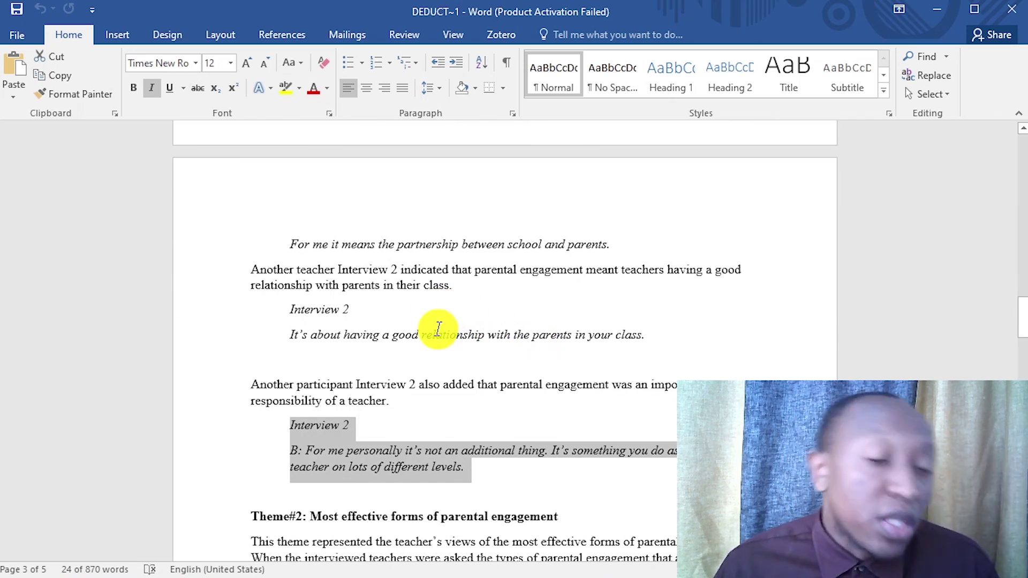
pyautogui.scroll(-16, 438, 327)
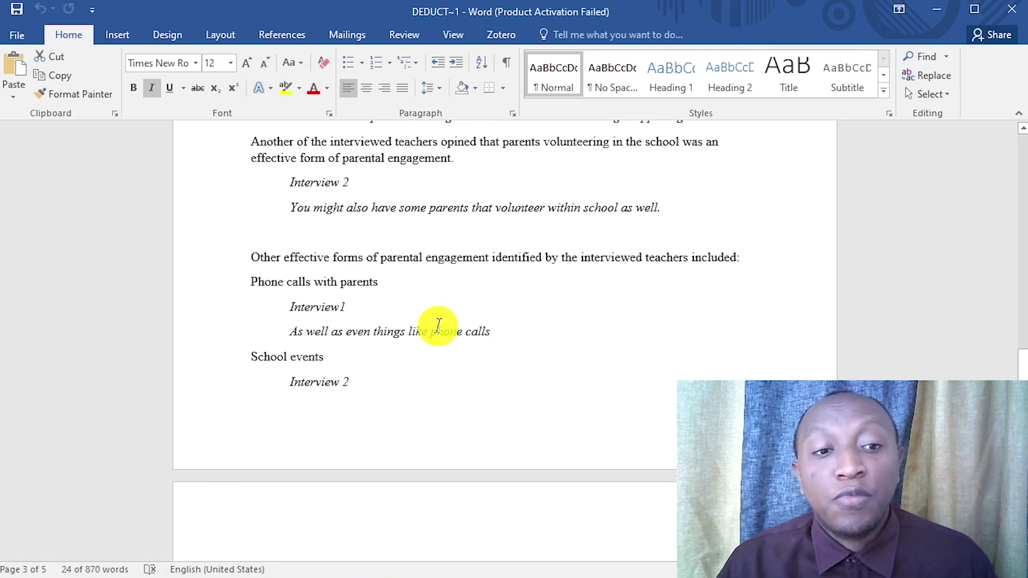
# Step: Skim the report again, from the Findings themes table and theme write-ups back to the pre-existing themes table and open coding paragraph
pyautogui.scroll(20, 459, 298)
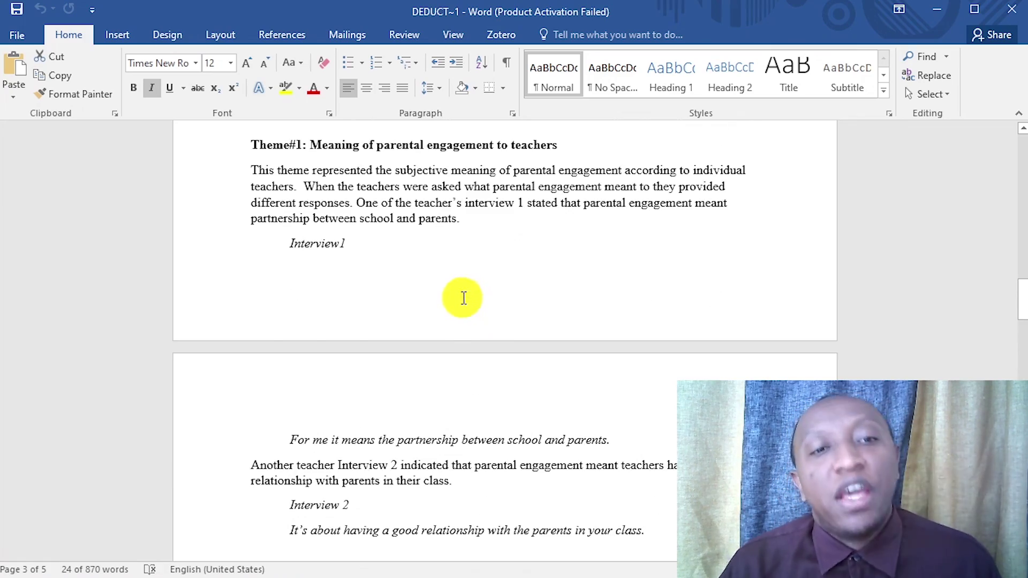
pyautogui.scroll(11, 464, 297)
pyautogui.scroll(-20, 459, 294)
pyautogui.scroll(-20, 455, 289)
pyautogui.scroll(-3, 452, 288)
pyautogui.scroll(15, 450, 289)
pyautogui.scroll(20, 447, 291)
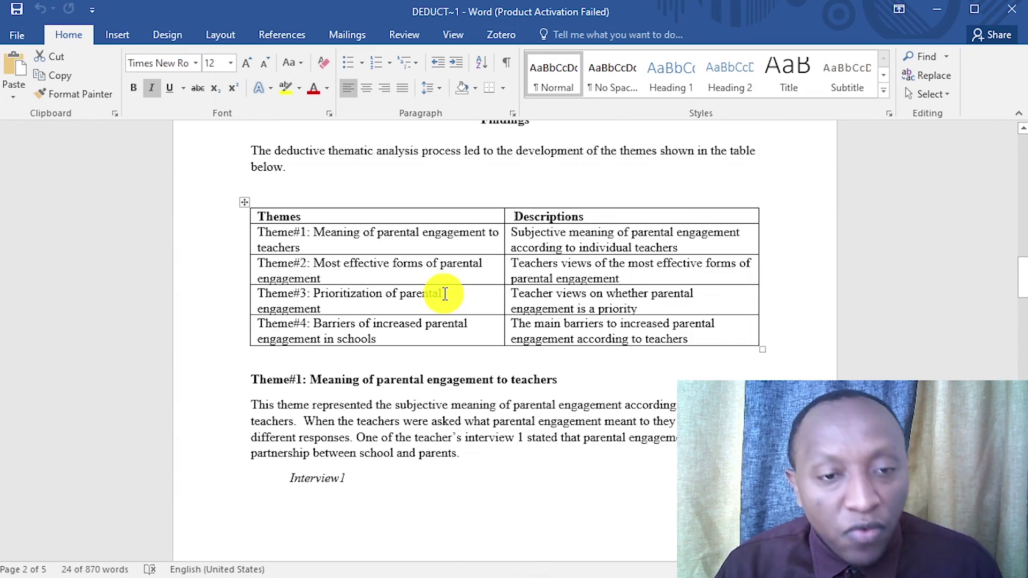
pyautogui.scroll(-16, 425, 327)
pyautogui.scroll(8, 424, 324)
pyautogui.scroll(20, 425, 323)
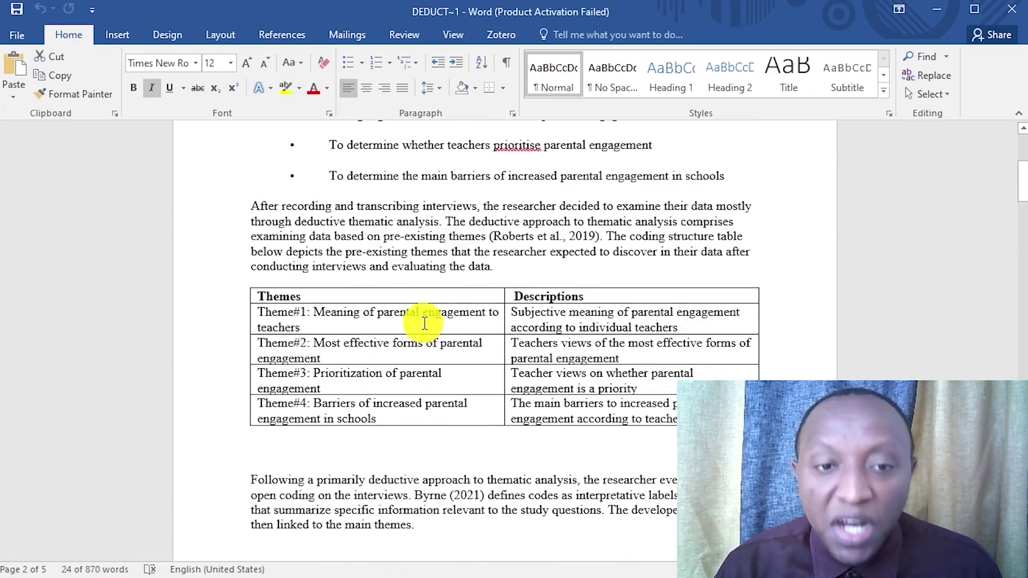
pyautogui.scroll(-15, 424, 323)
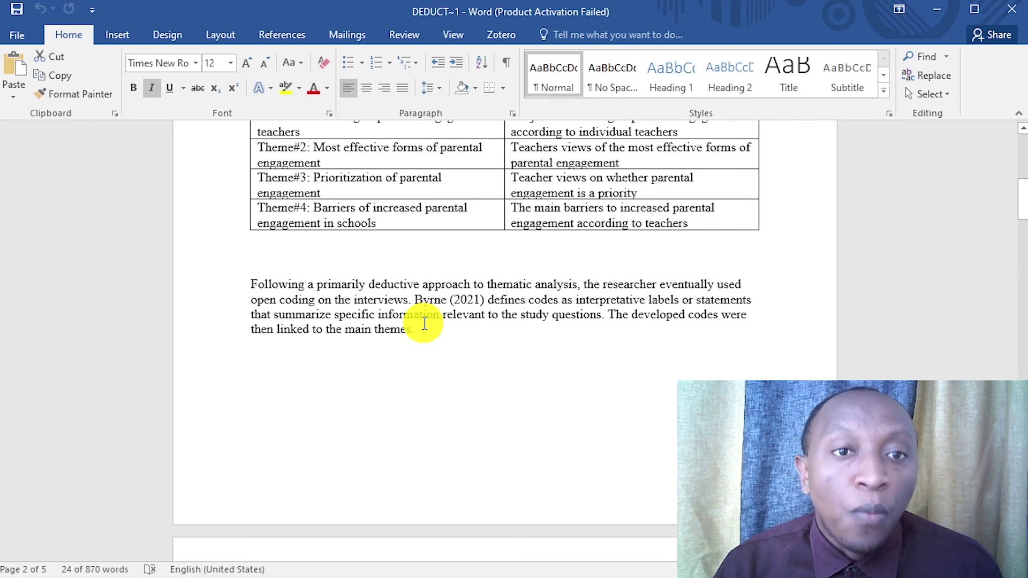